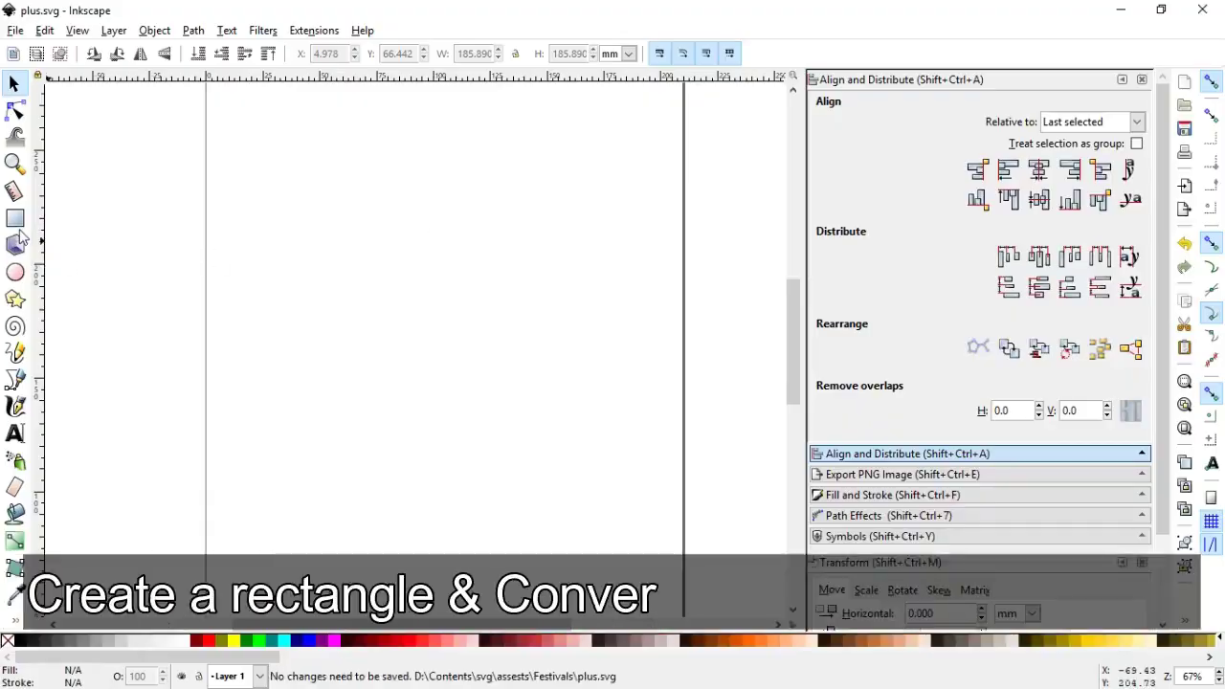
Draw a tall rectangle and convert it to a path with Object to Path.
click(14, 217)
drag(324, 174, 443, 468)
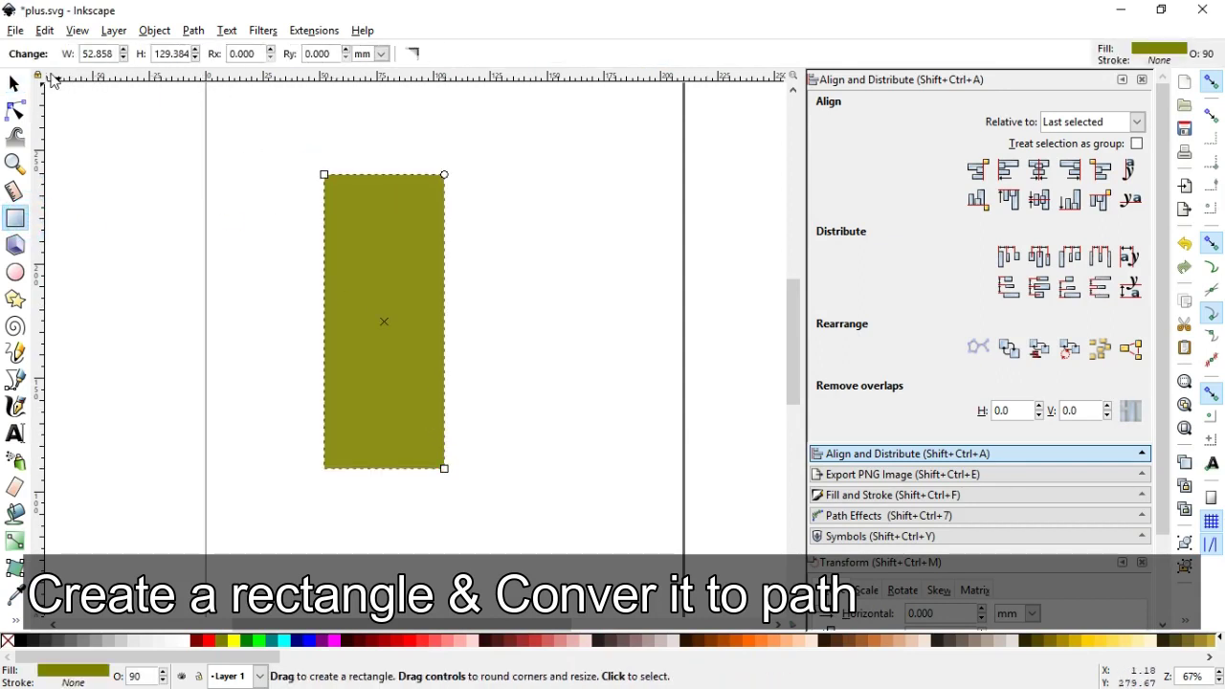
click(15, 85)
click(193, 30)
click(239, 52)
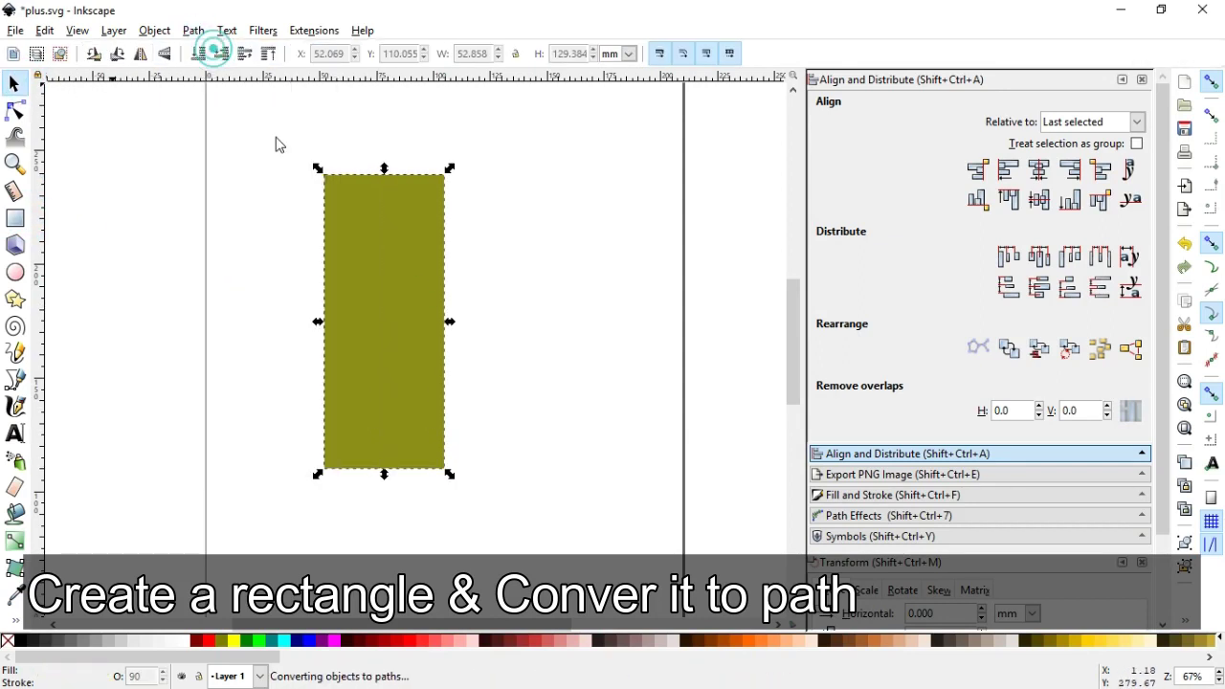
Set the path width to about 52 mm and skew it vertically into a parallelogram.
drag(450, 323, 438, 326)
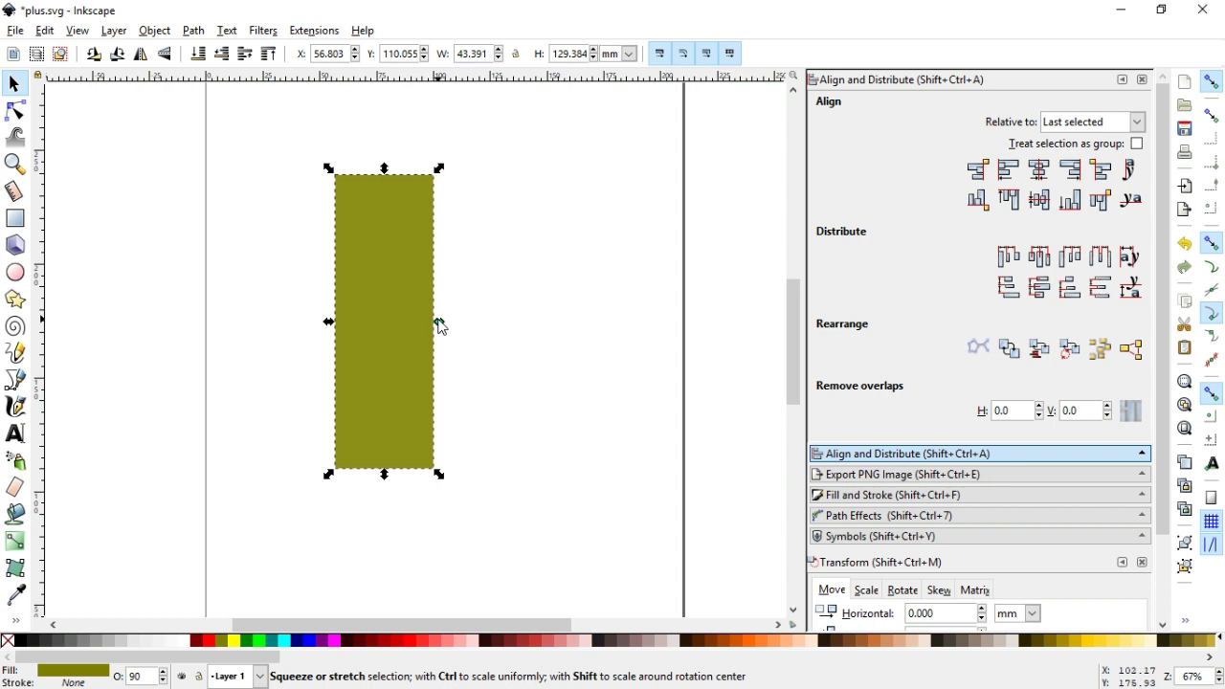
drag(439, 325, 458, 325)
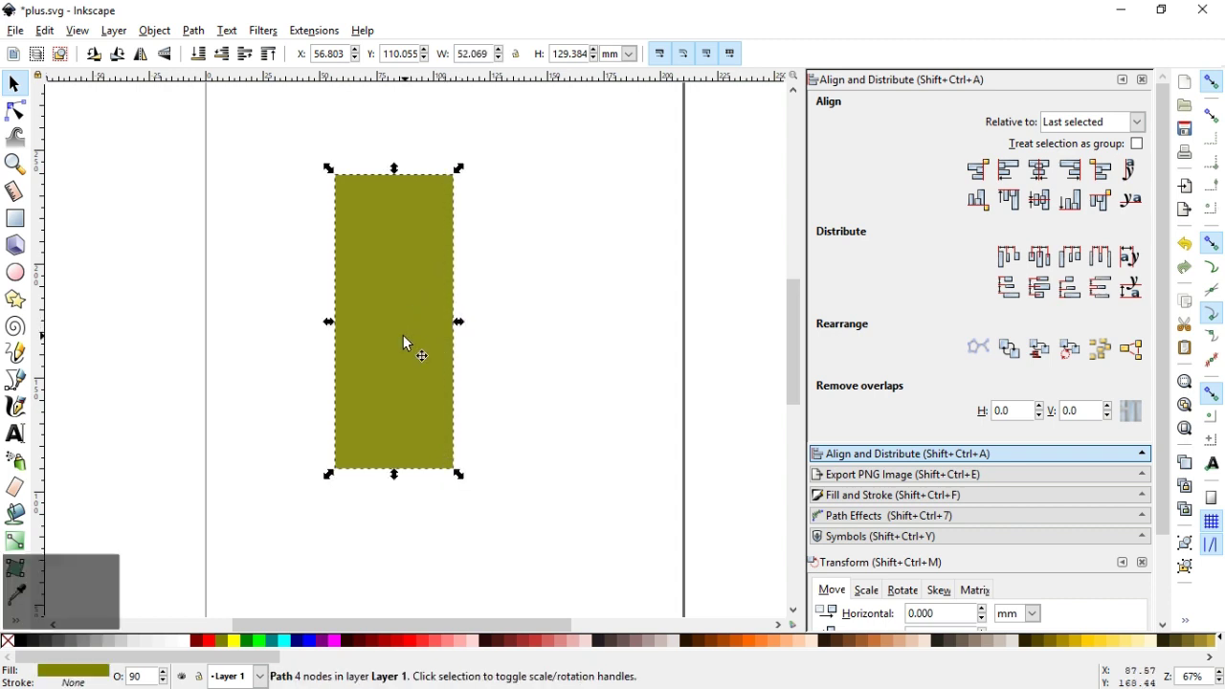
click(403, 342)
drag(459, 322, 464, 345)
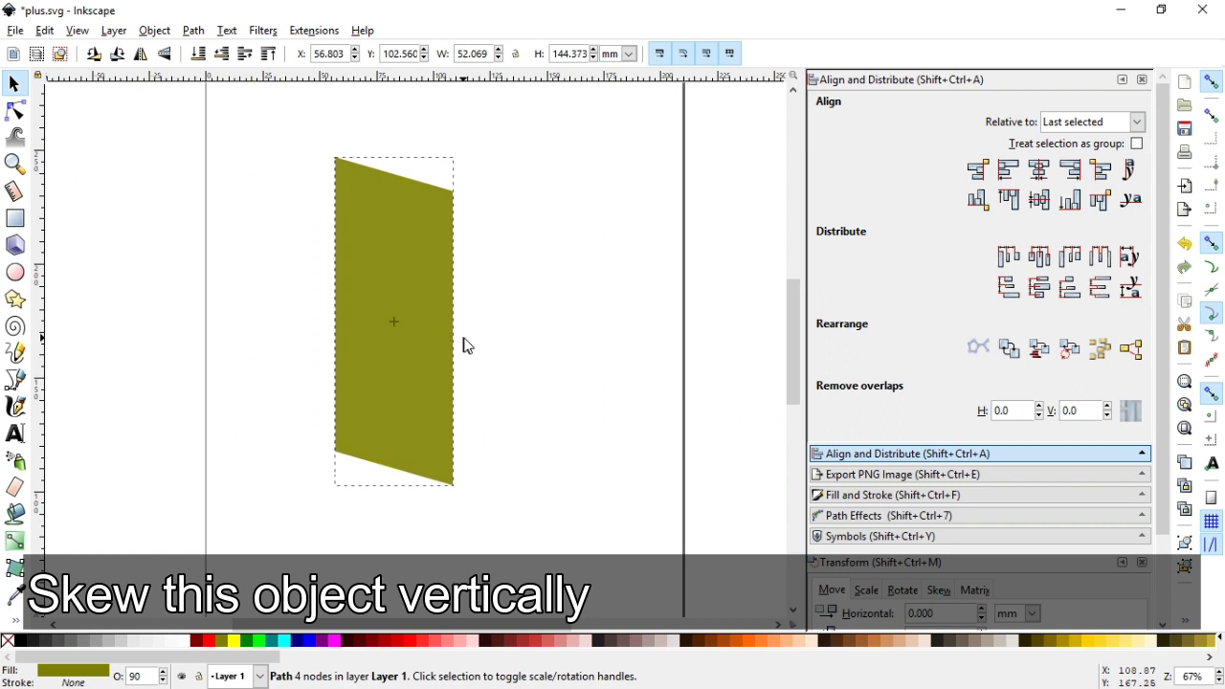
drag(464, 346, 465, 349)
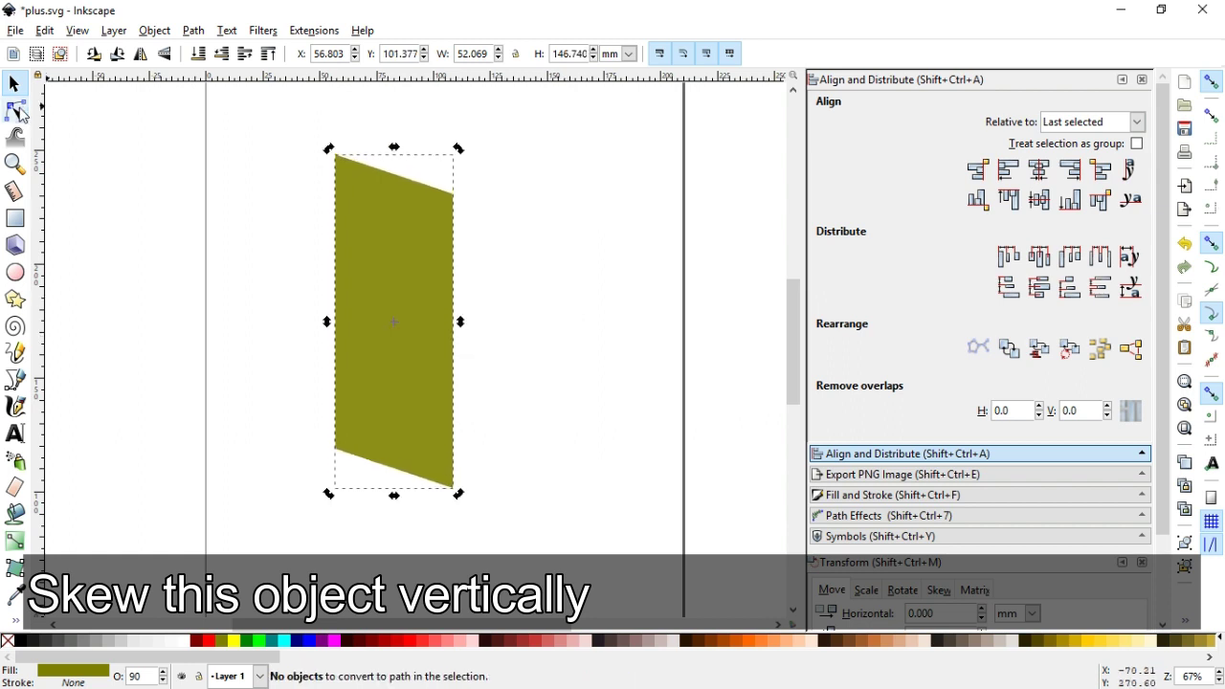
Break the parallelogram at two opposite corner nodes and Break Apart into two triangles.
click(14, 111)
drag(279, 131, 378, 199)
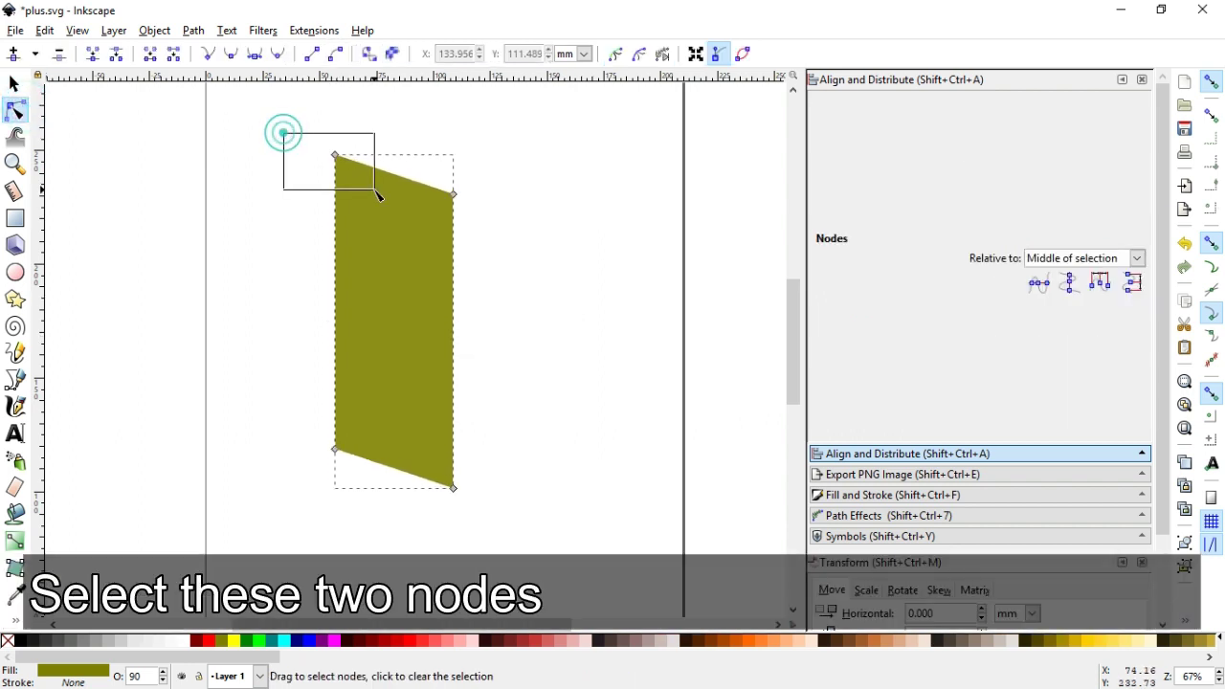
shift+click(454, 488)
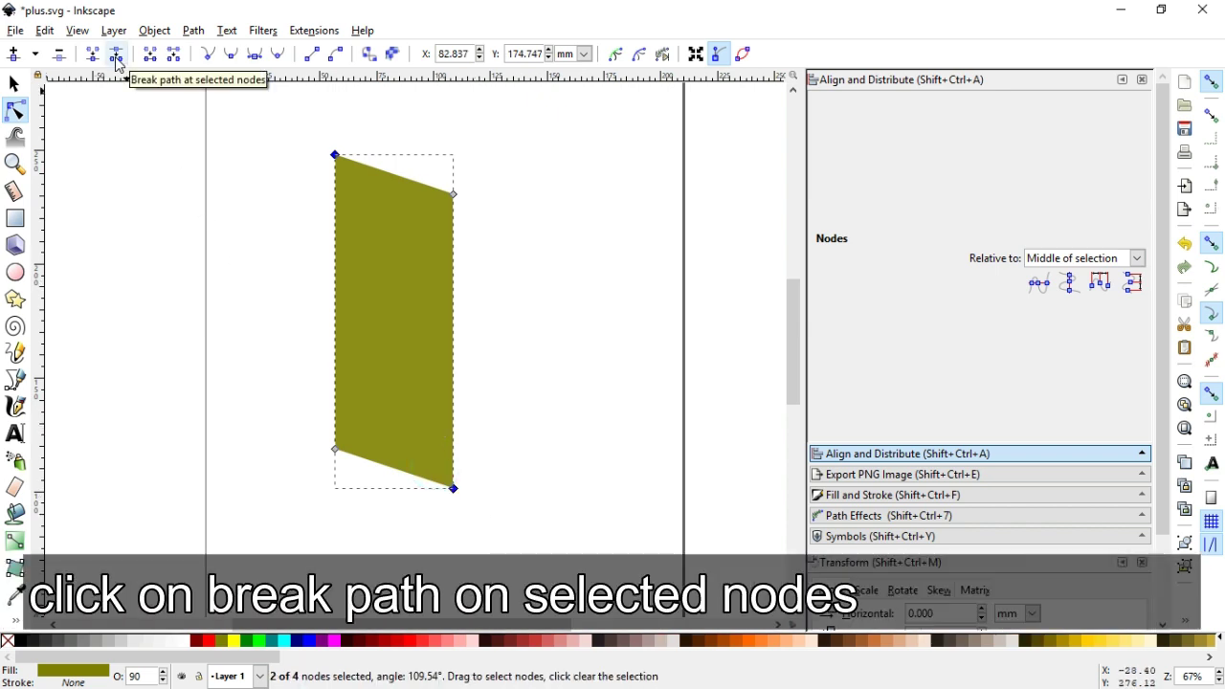
click(116, 56)
click(14, 85)
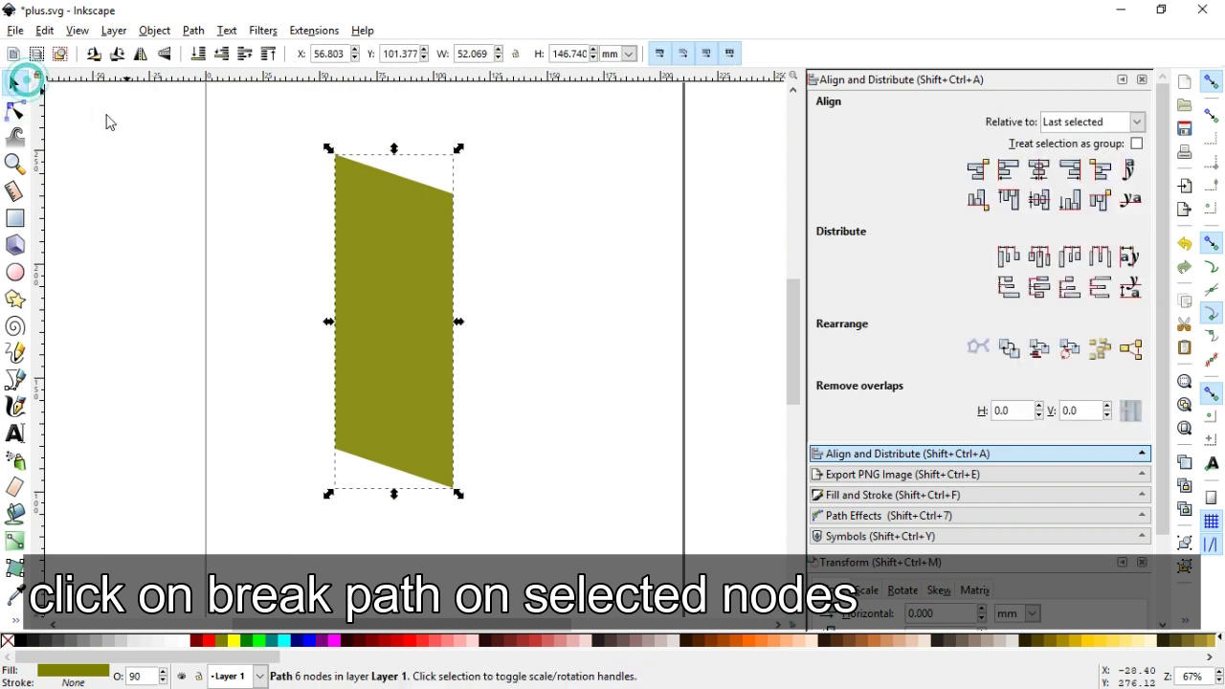
click(194, 35)
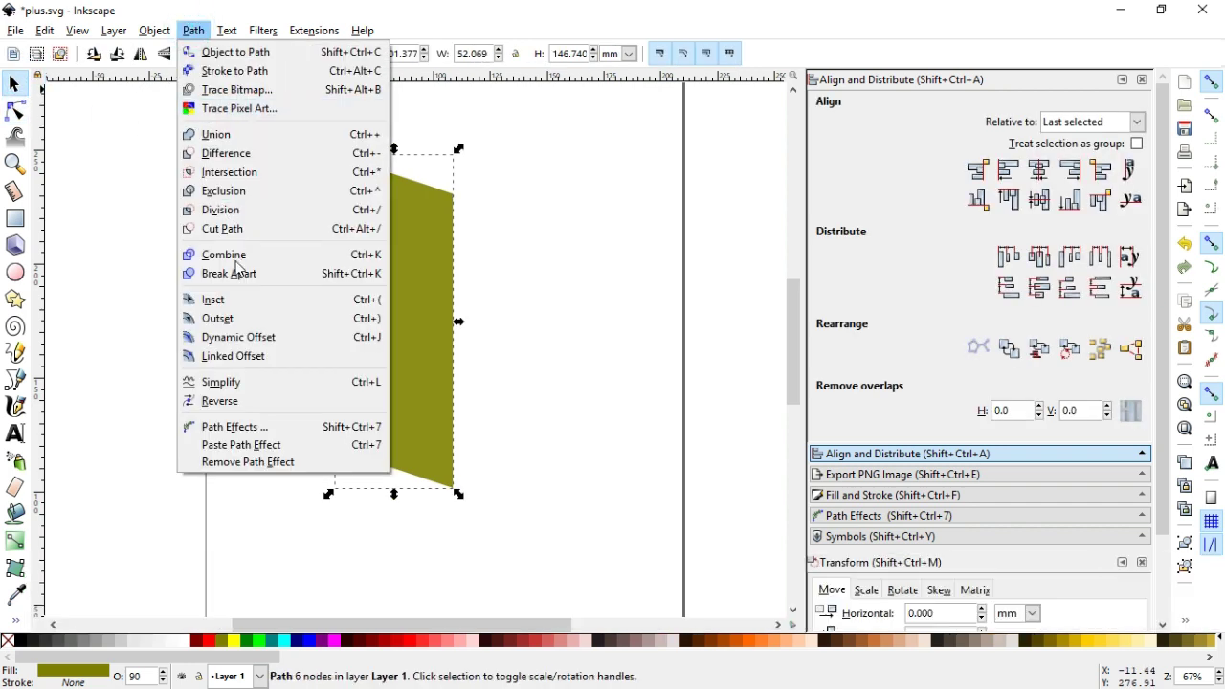
click(241, 273)
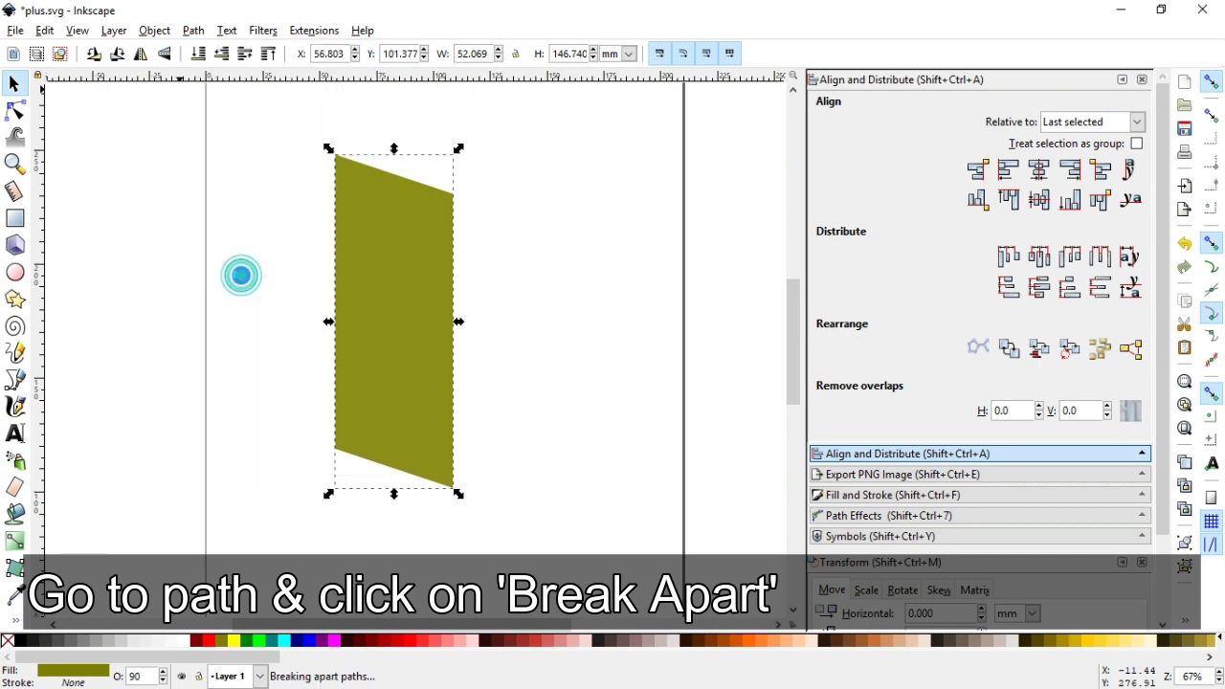
Fill the upper-right triangle with orange #FF6600.
click(214, 275)
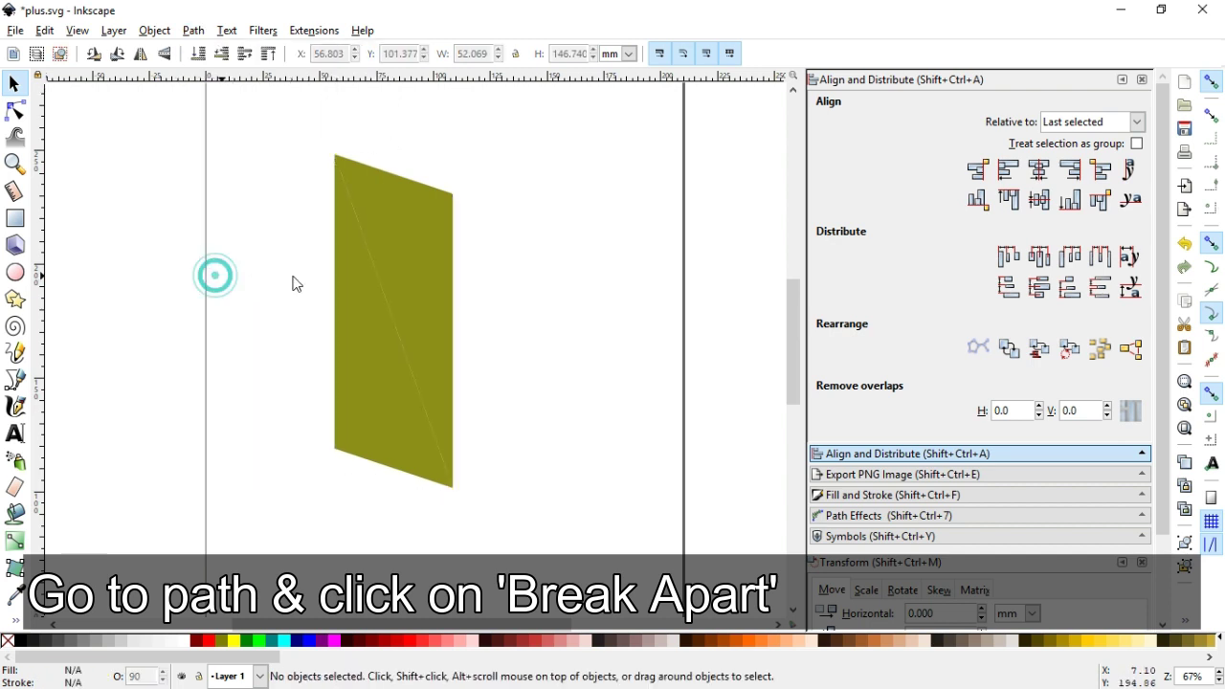
click(403, 269)
click(752, 644)
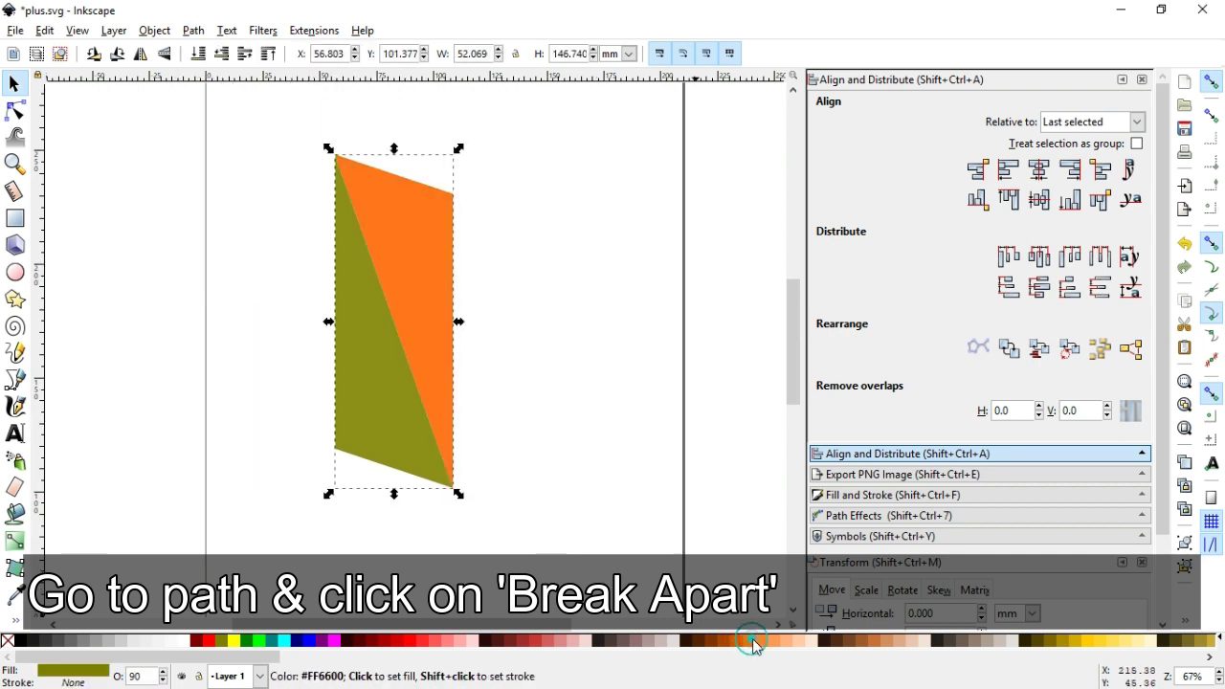
click(543, 431)
Save plus.svg and group the two triangles together.
key(ctrl+s)
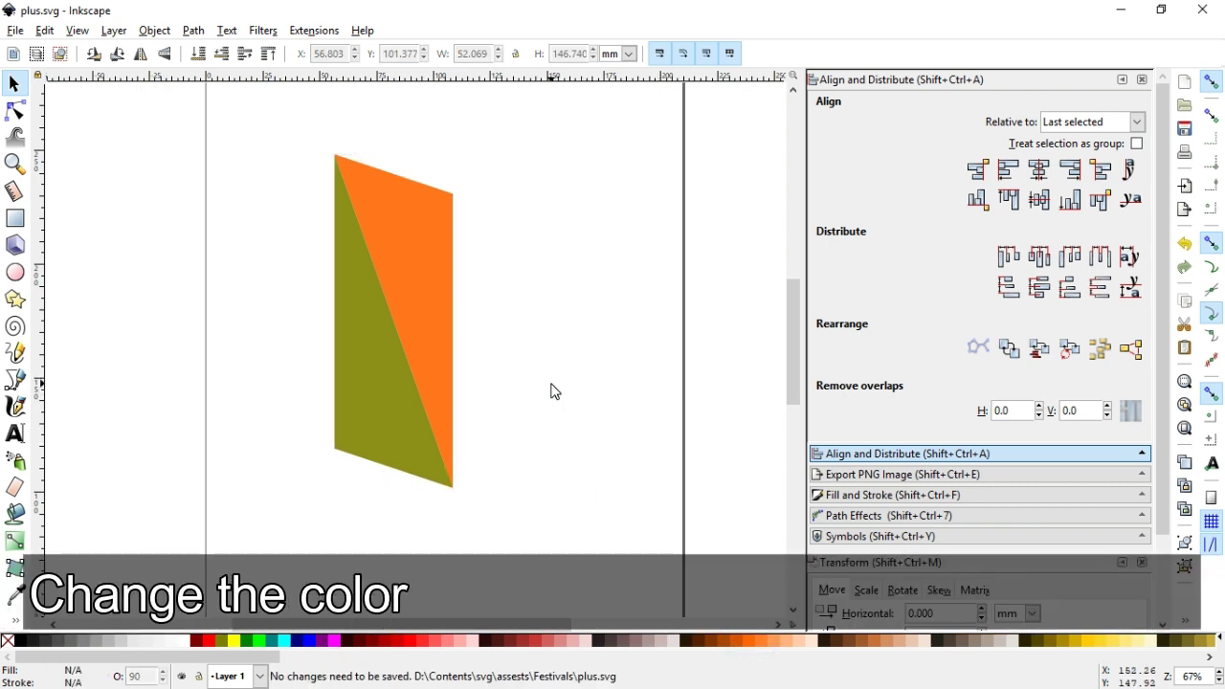
drag(268, 114, 531, 527)
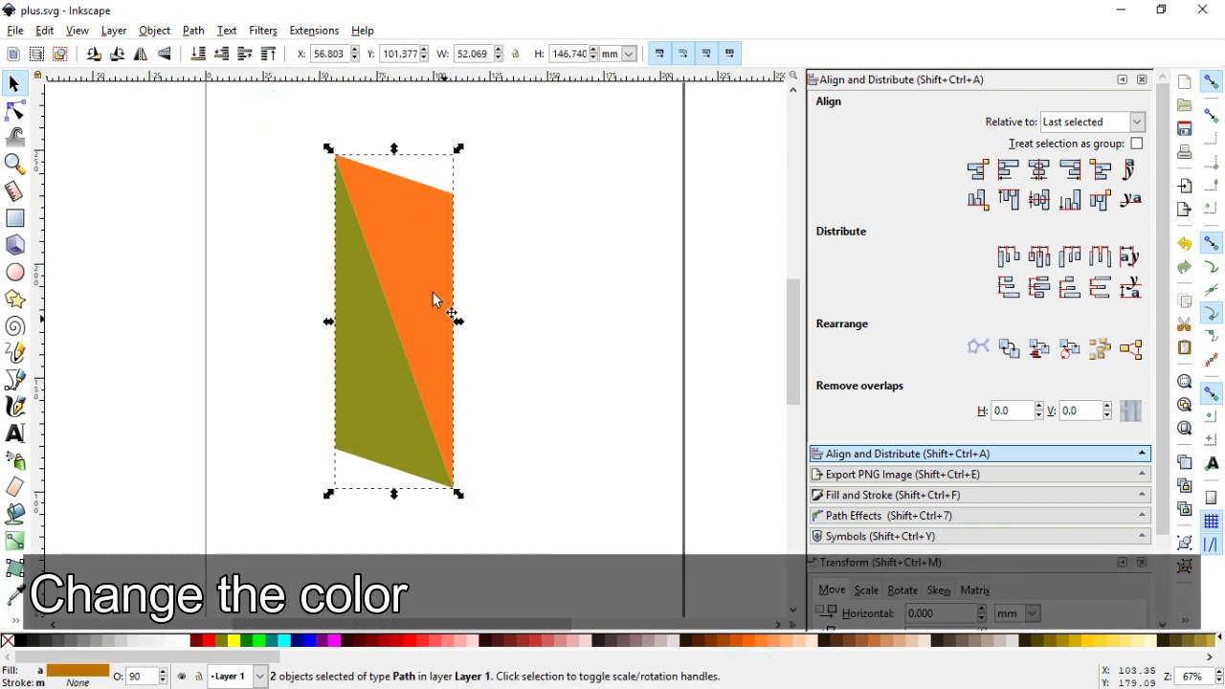
click(154, 29)
click(185, 162)
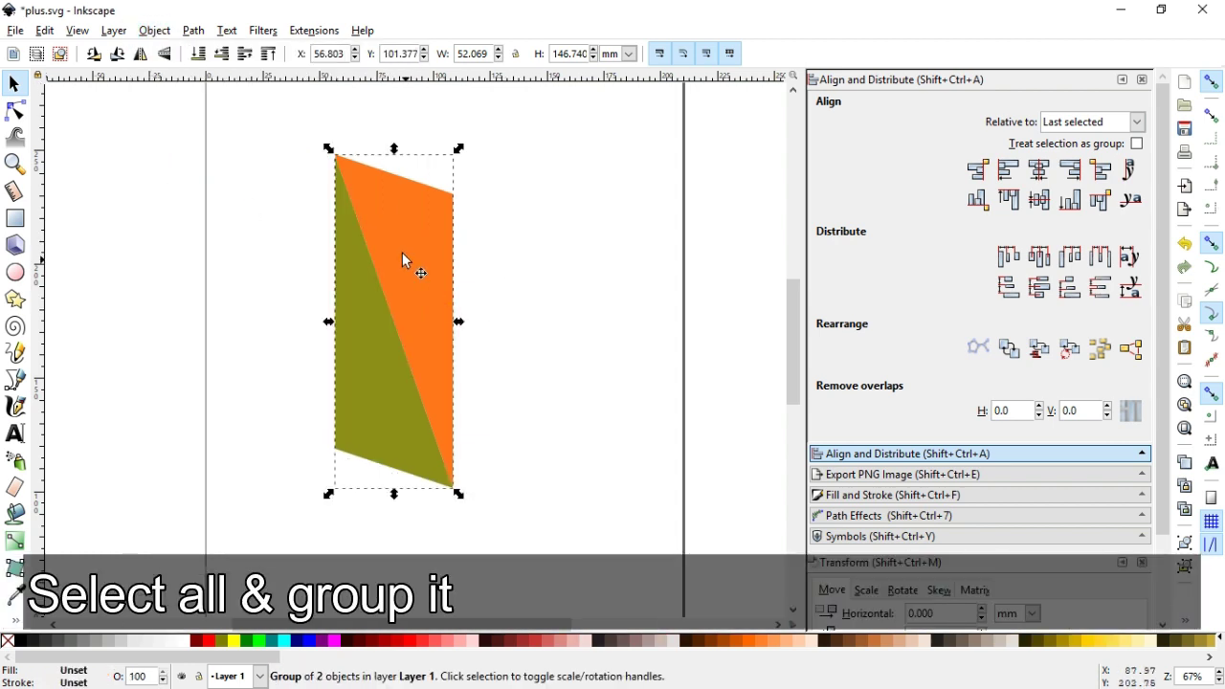
Duplicate the triangle group and rotate the copy 90° to lie horizontally.
right_click(401, 252)
click(450, 375)
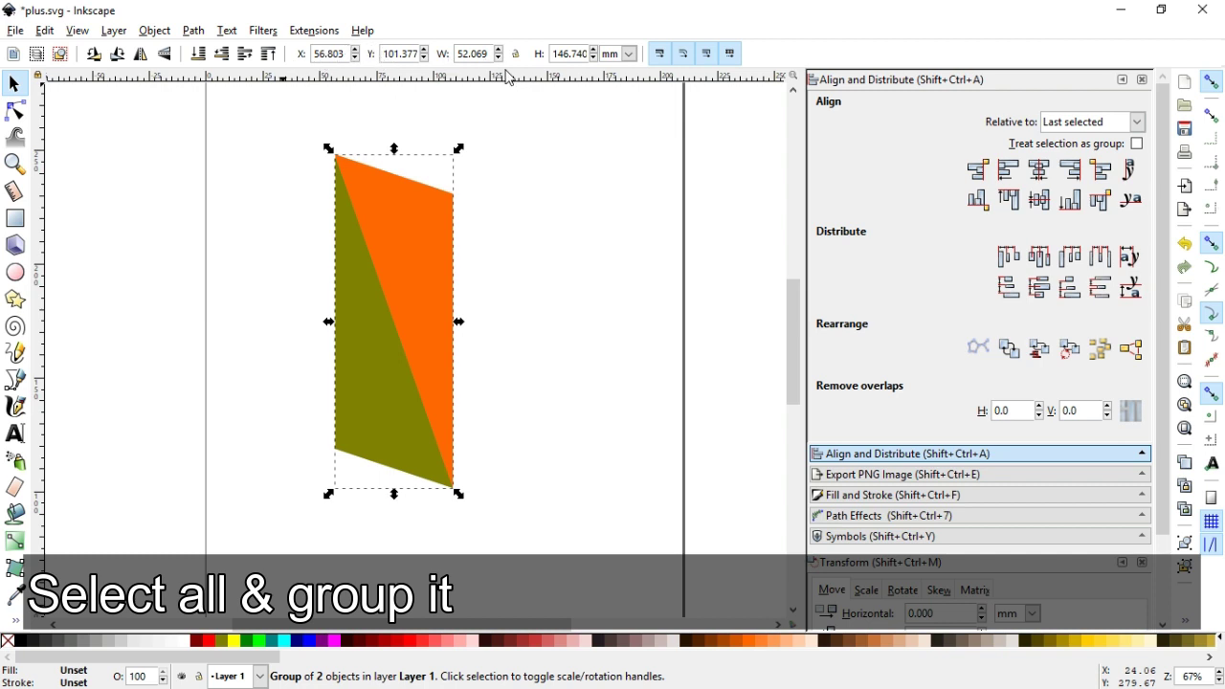
click(434, 343)
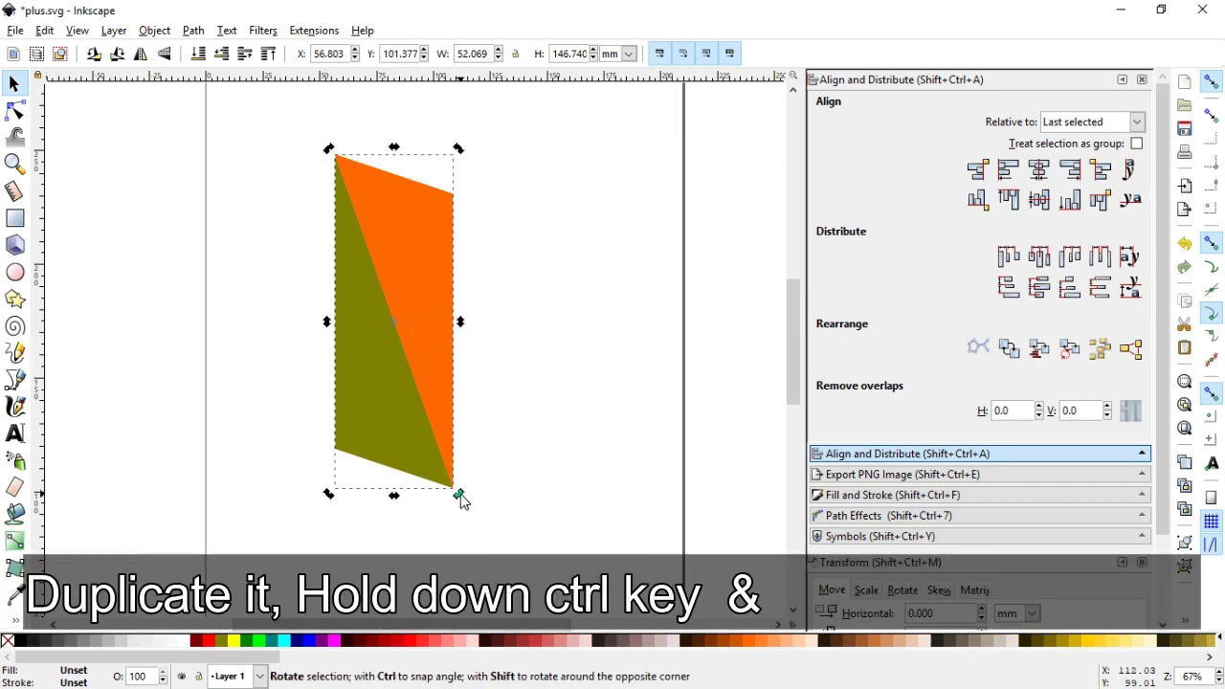
mouse_move(459, 493)
mouse_down()
mouse_move(512, 390)
mouse_move(523, 296)
mouse_up()
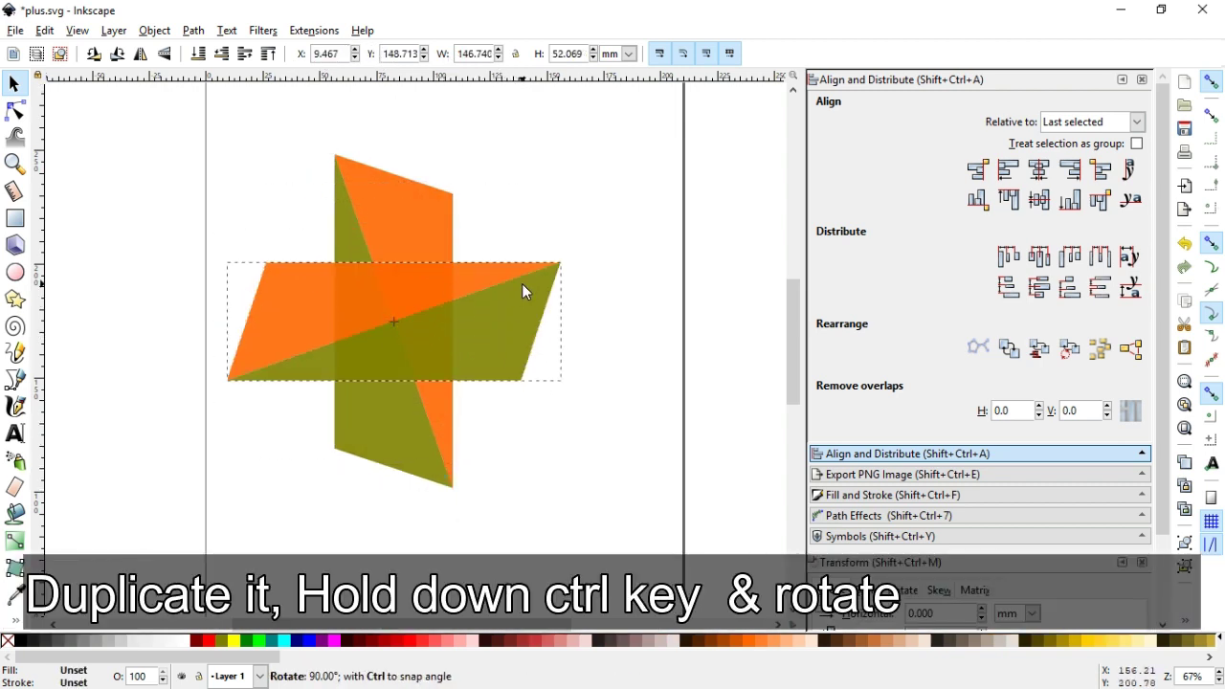
click(629, 419)
Centre both groups on each other along both axes and zoom in on the plus.
click(295, 288)
click(225, 147)
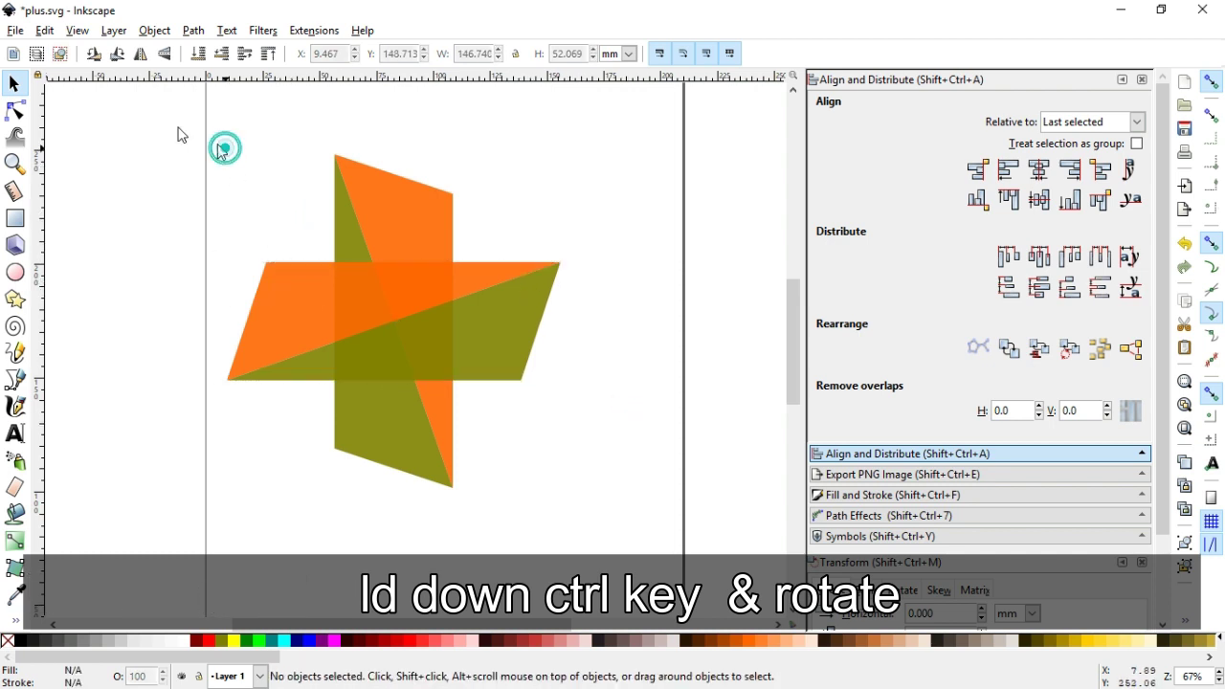
drag(171, 134, 604, 524)
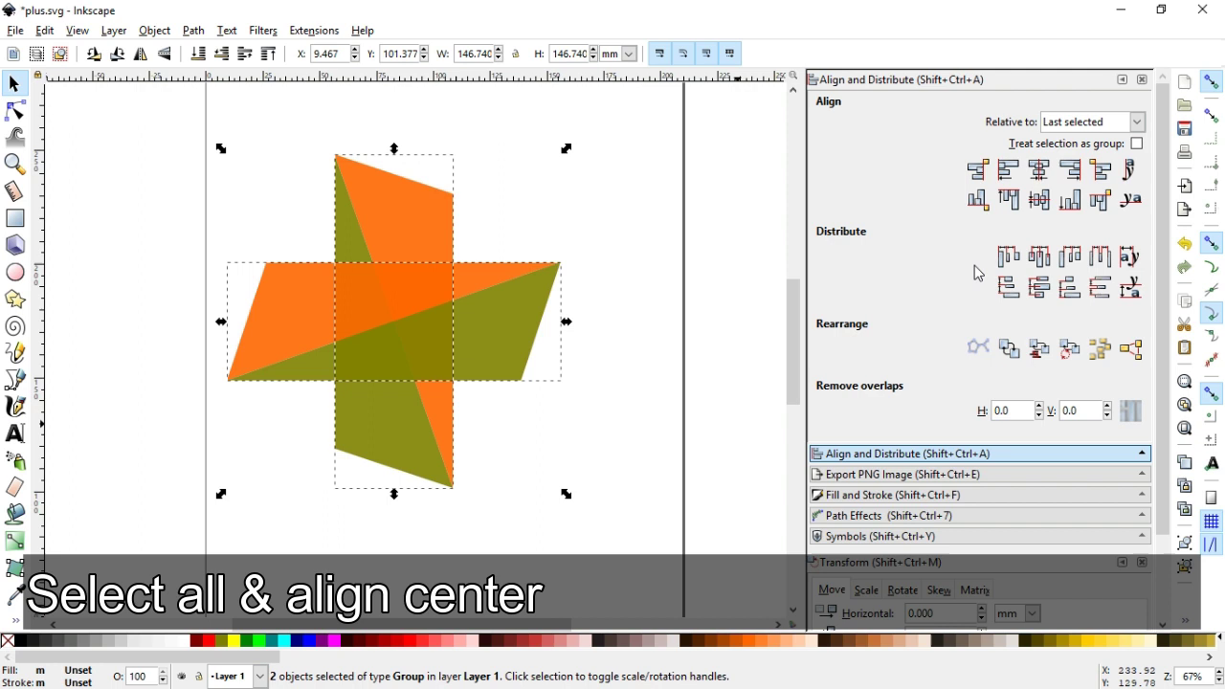
click(1035, 199)
click(601, 406)
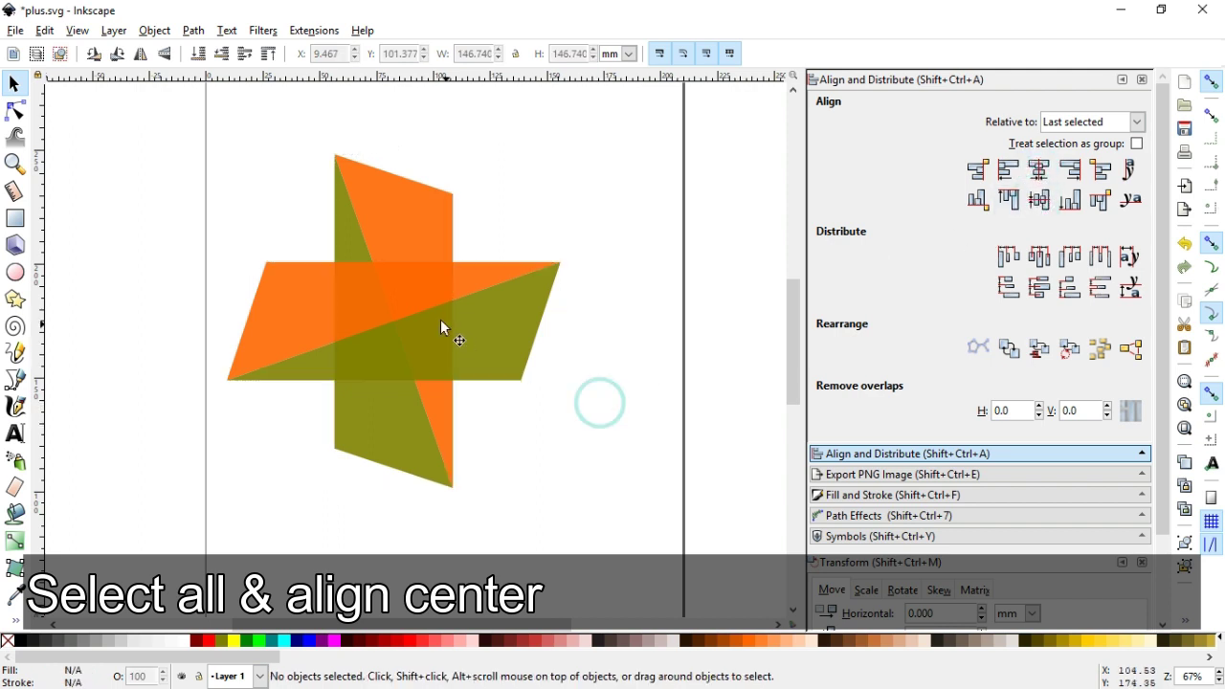
key(z)
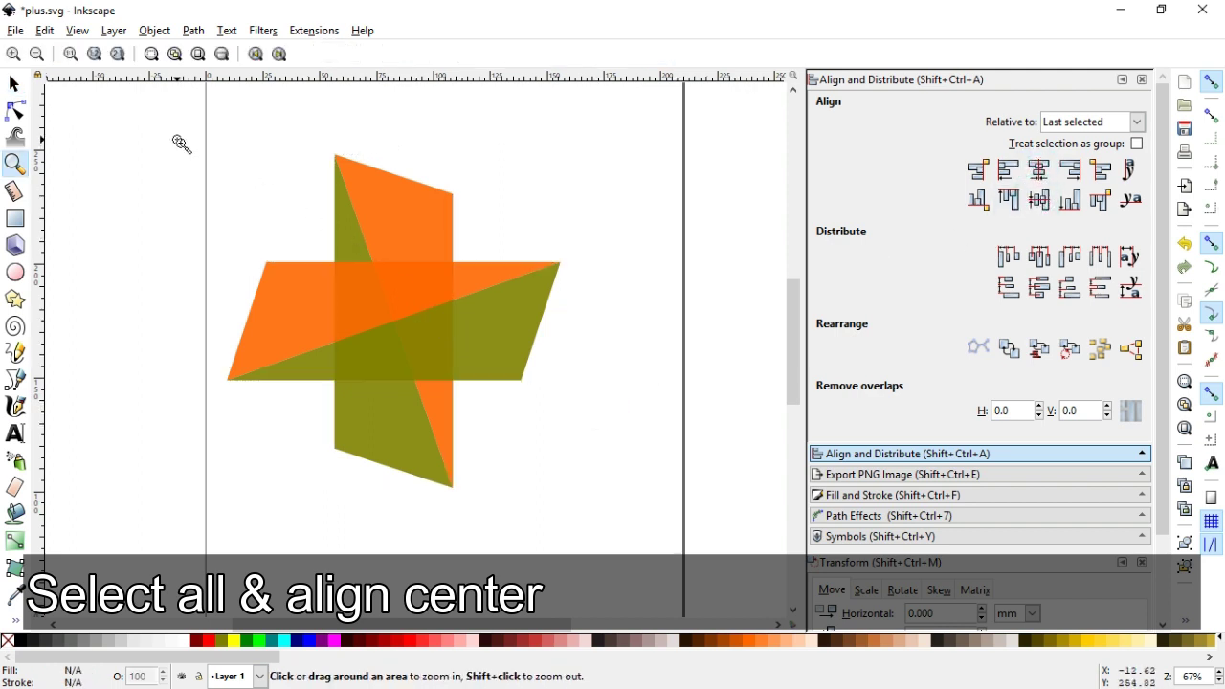
drag(177, 140, 617, 524)
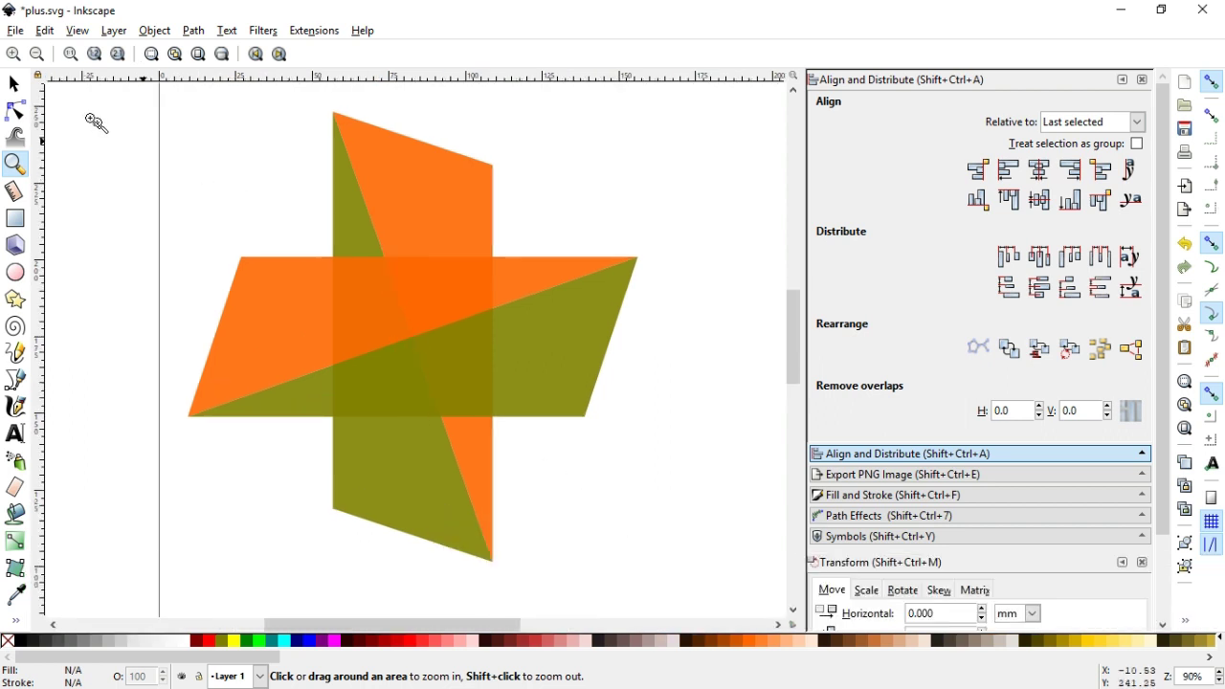
click(23, 86)
Save, then ungroup both groups into separate triangles.
key(ctrl+s)
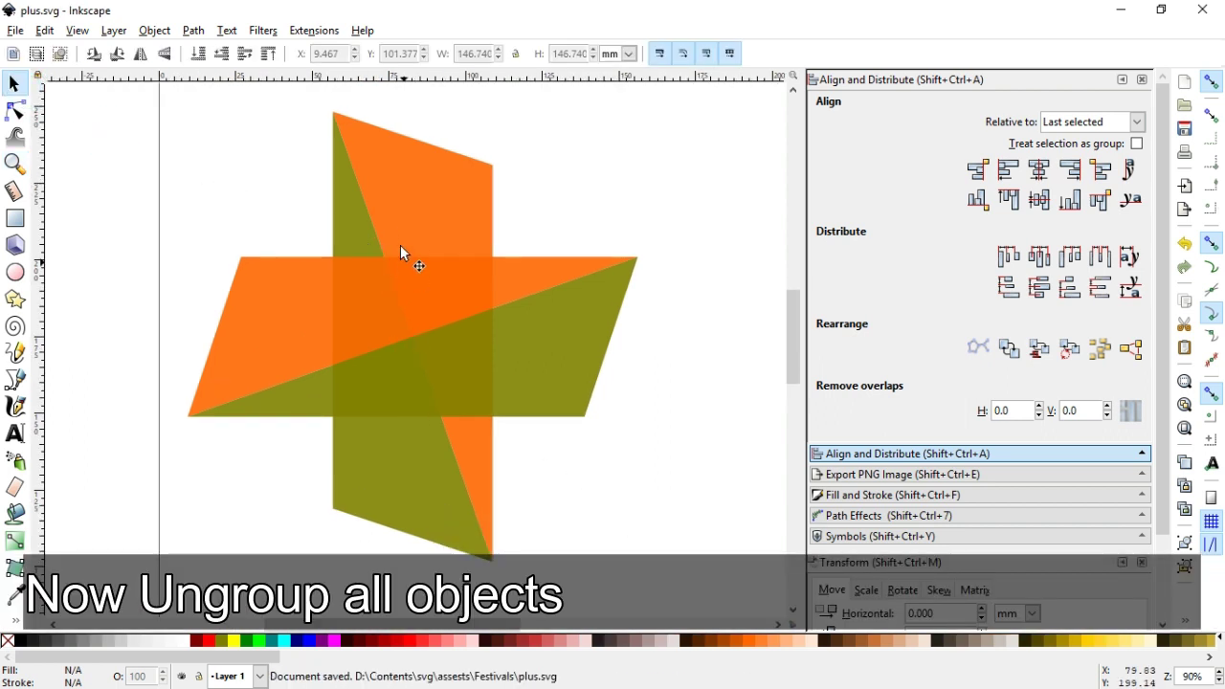
click(402, 230)
shift+click(263, 329)
click(154, 30)
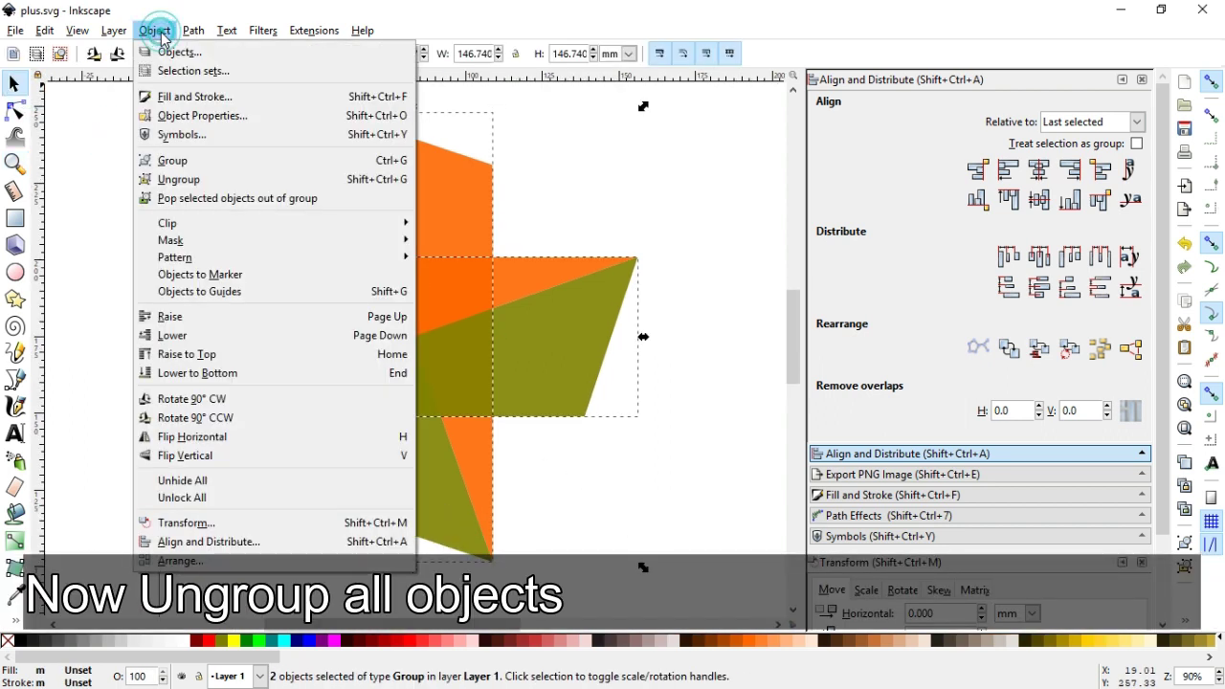
click(167, 178)
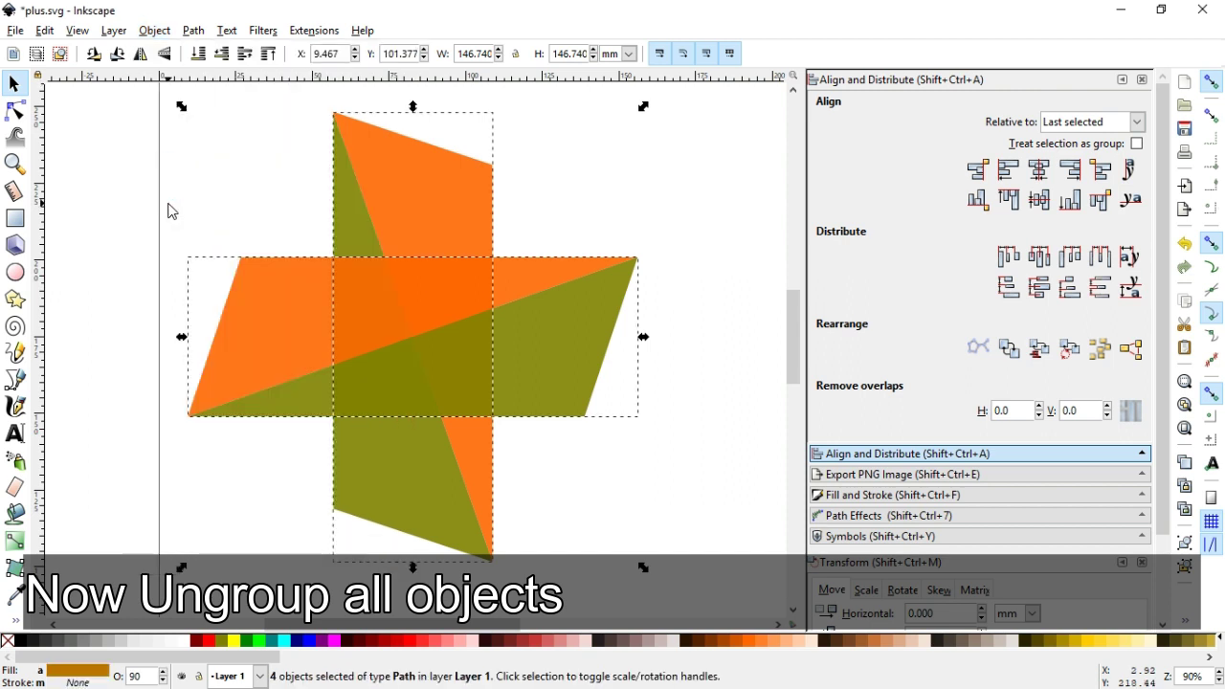
Fill the horizontal triangle red and the lower vertical triangle greyish mauve.
click(168, 182)
click(263, 287)
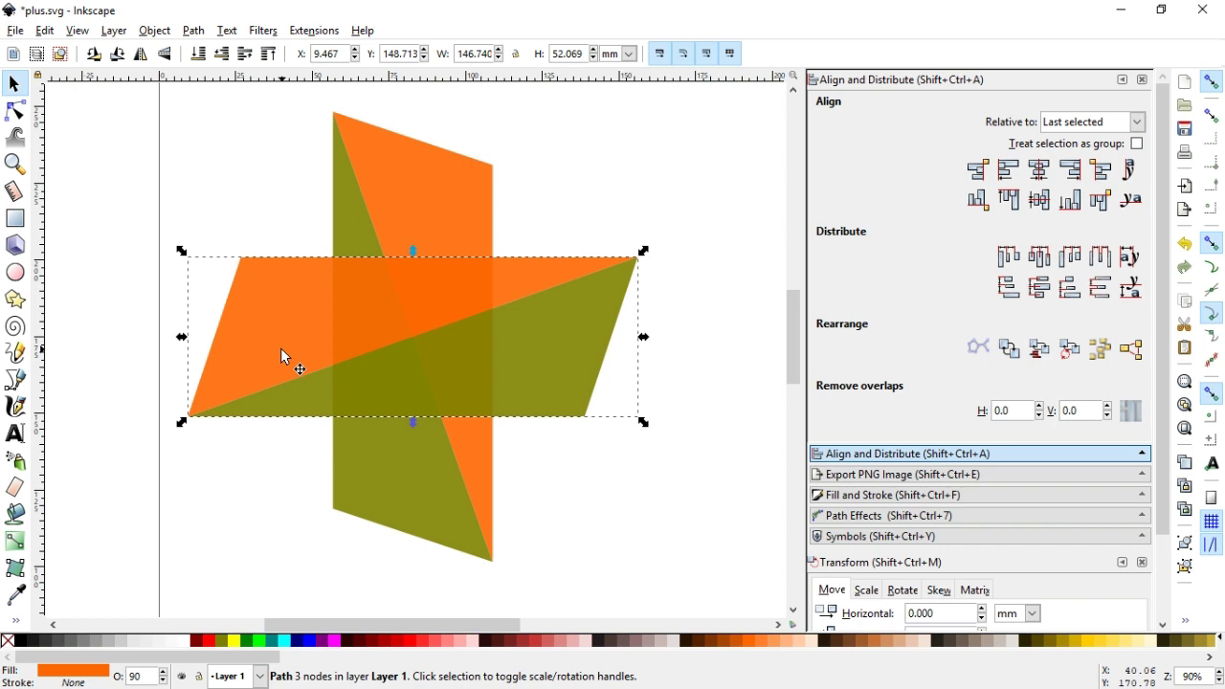
click(398, 643)
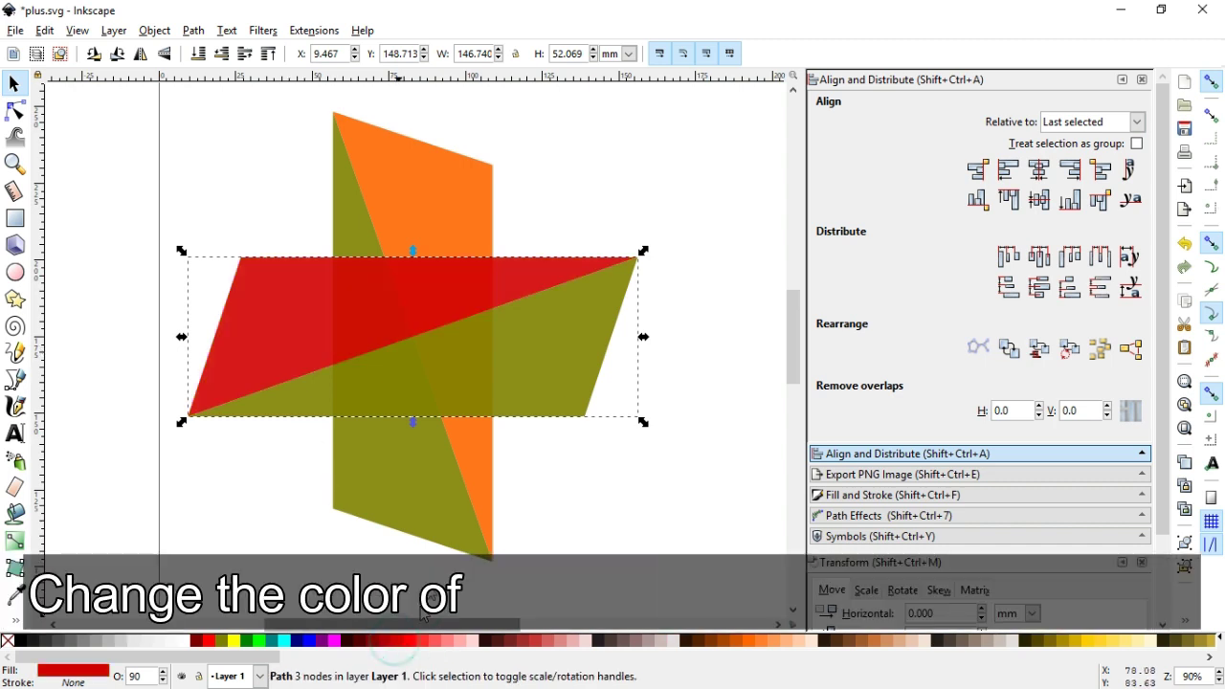
click(538, 507)
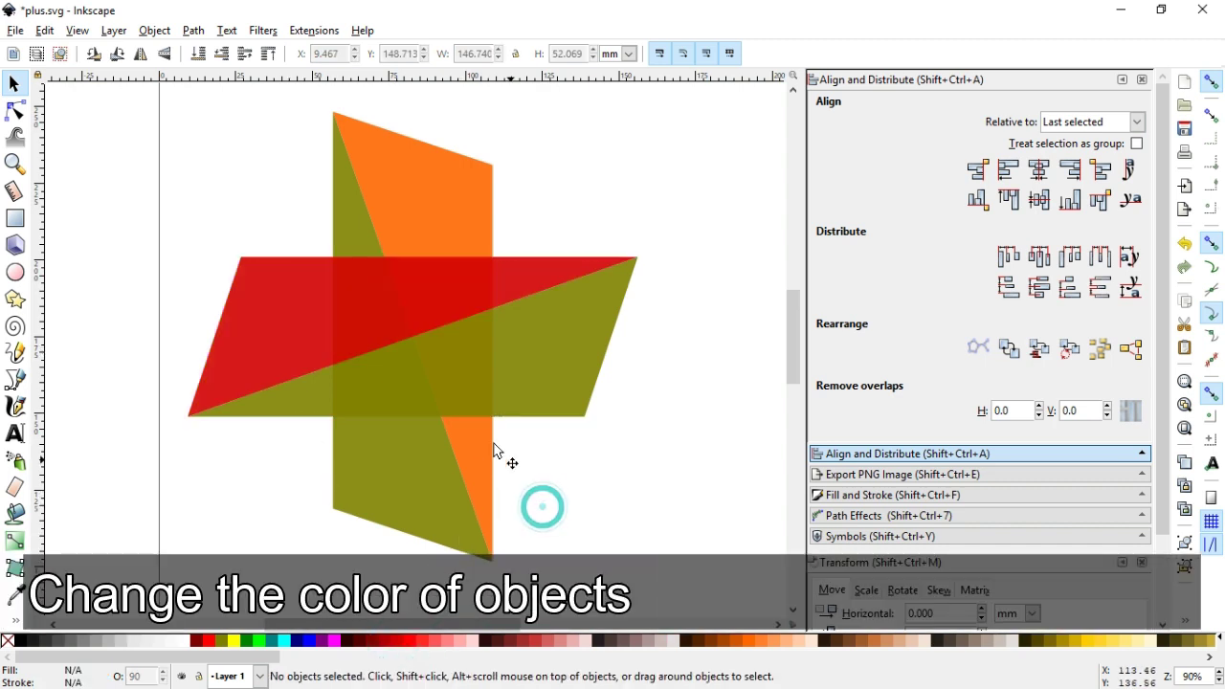
click(412, 480)
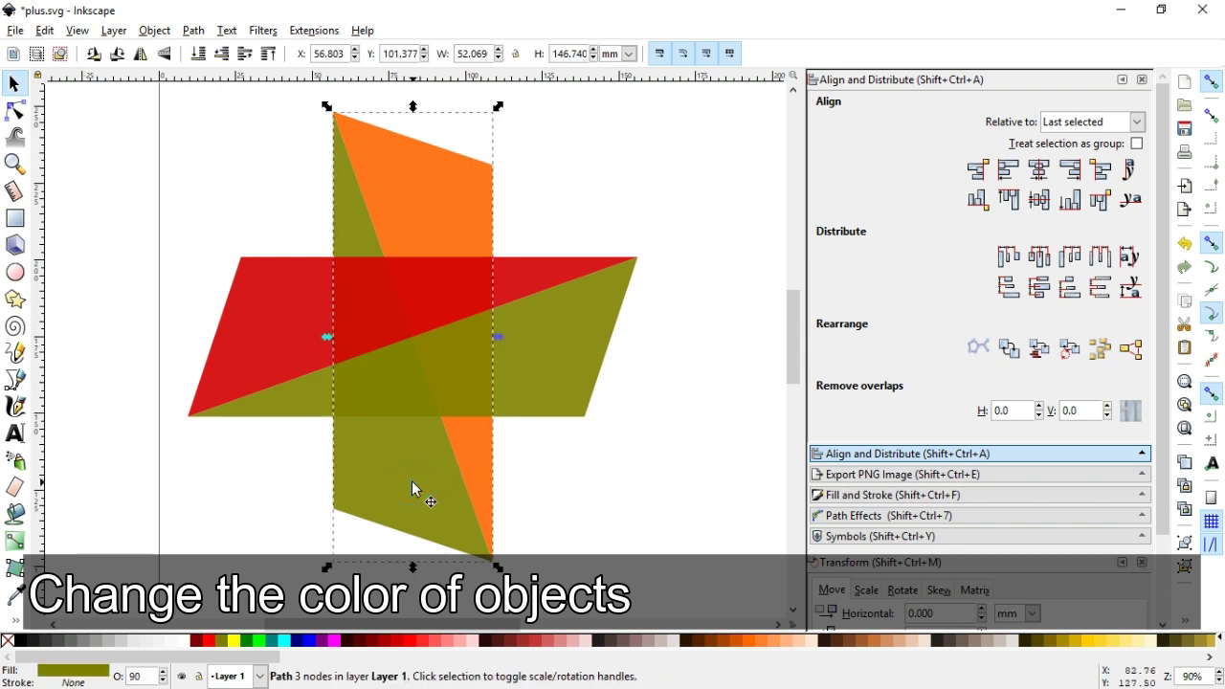
click(636, 643)
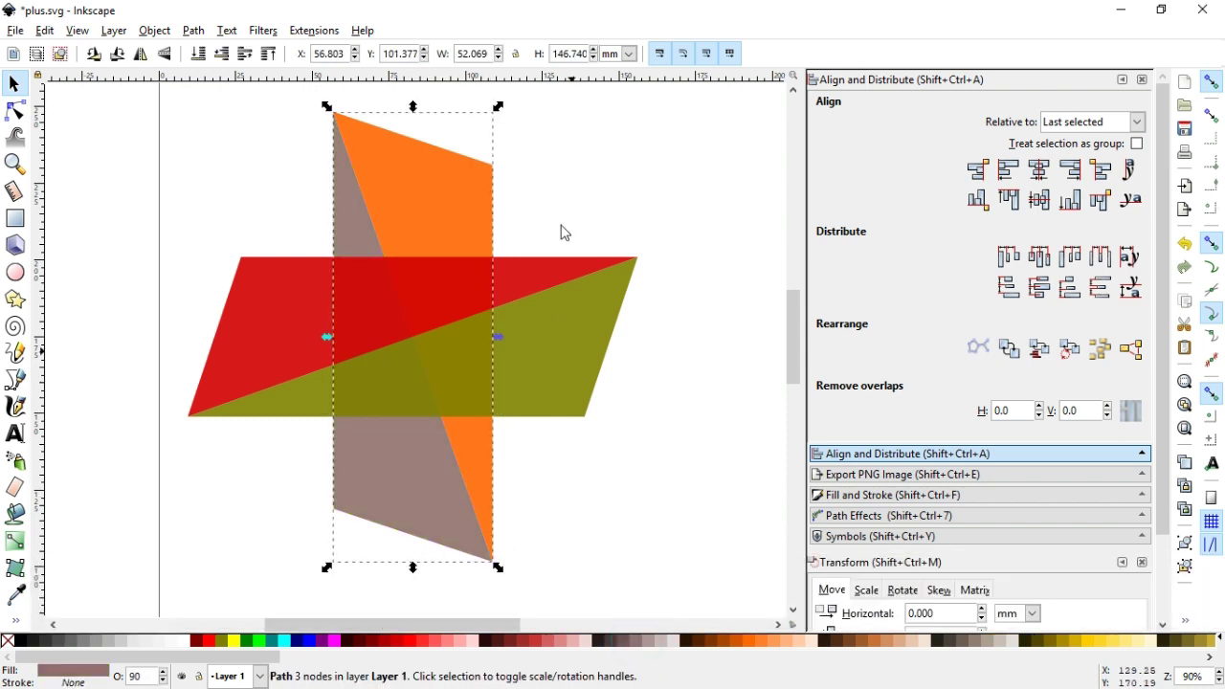
Duplicate the orange triangle and make the copy dark grey.
click(442, 205)
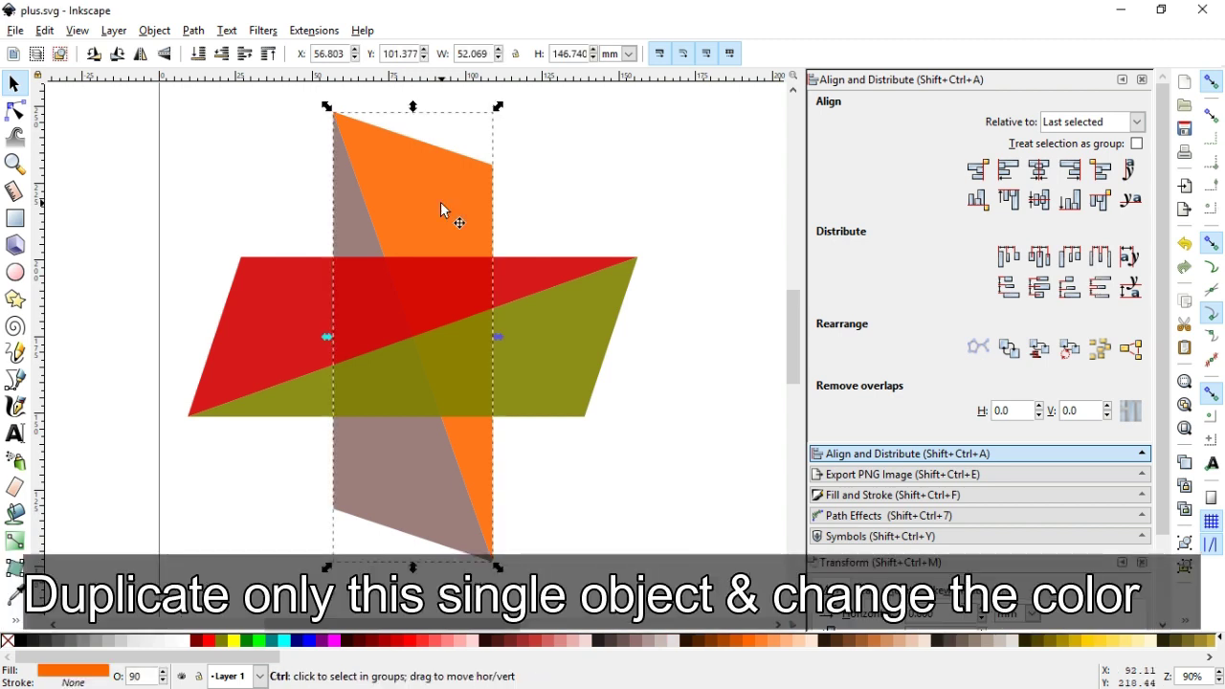
key(ctrl+d)
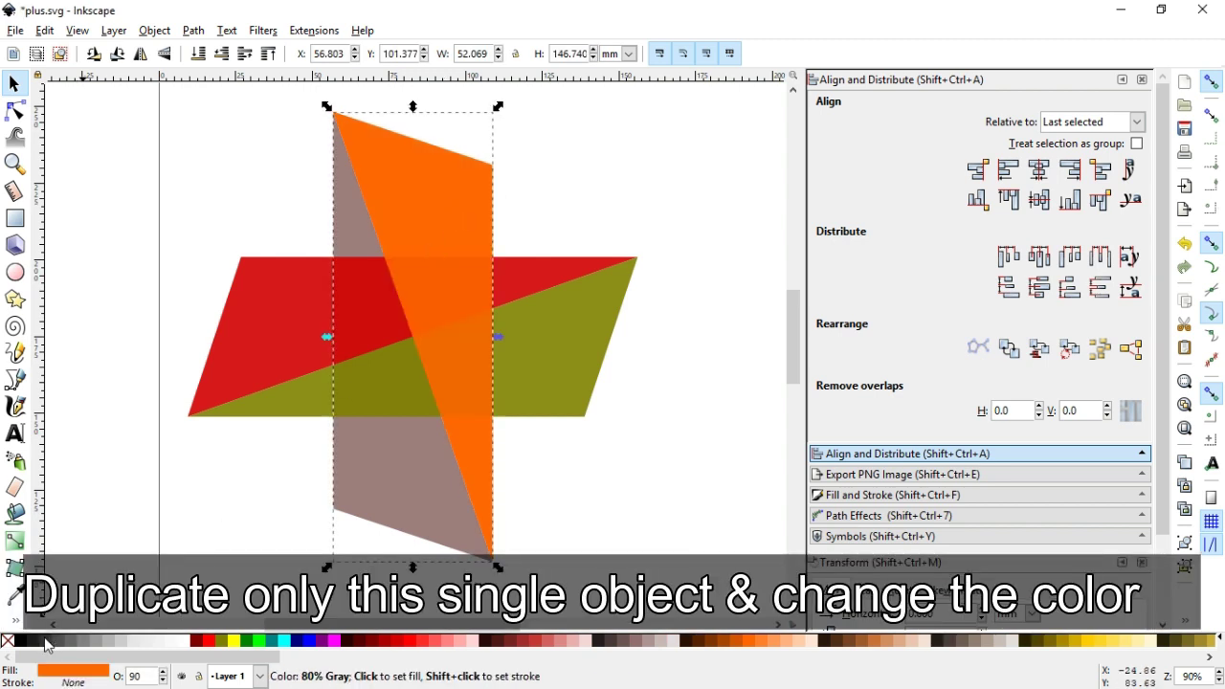
click(42, 647)
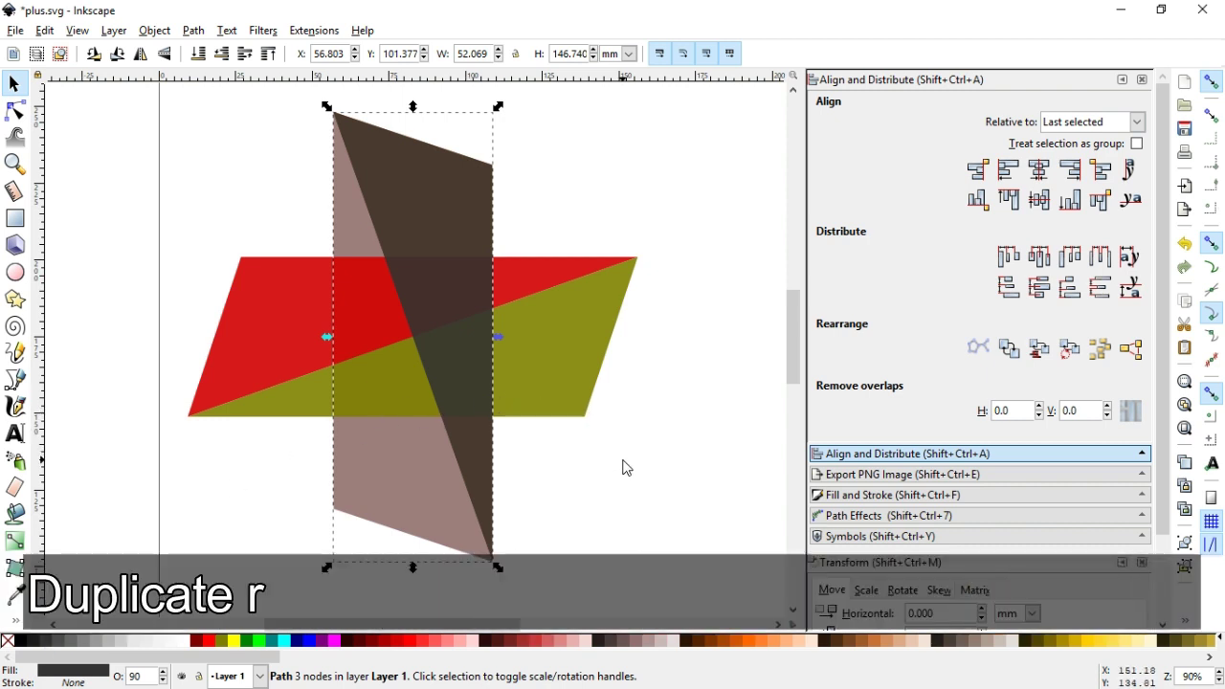
click(622, 459)
Subtract a duplicate of the red parallelogram from the dark grey triangle with Difference.
click(316, 322)
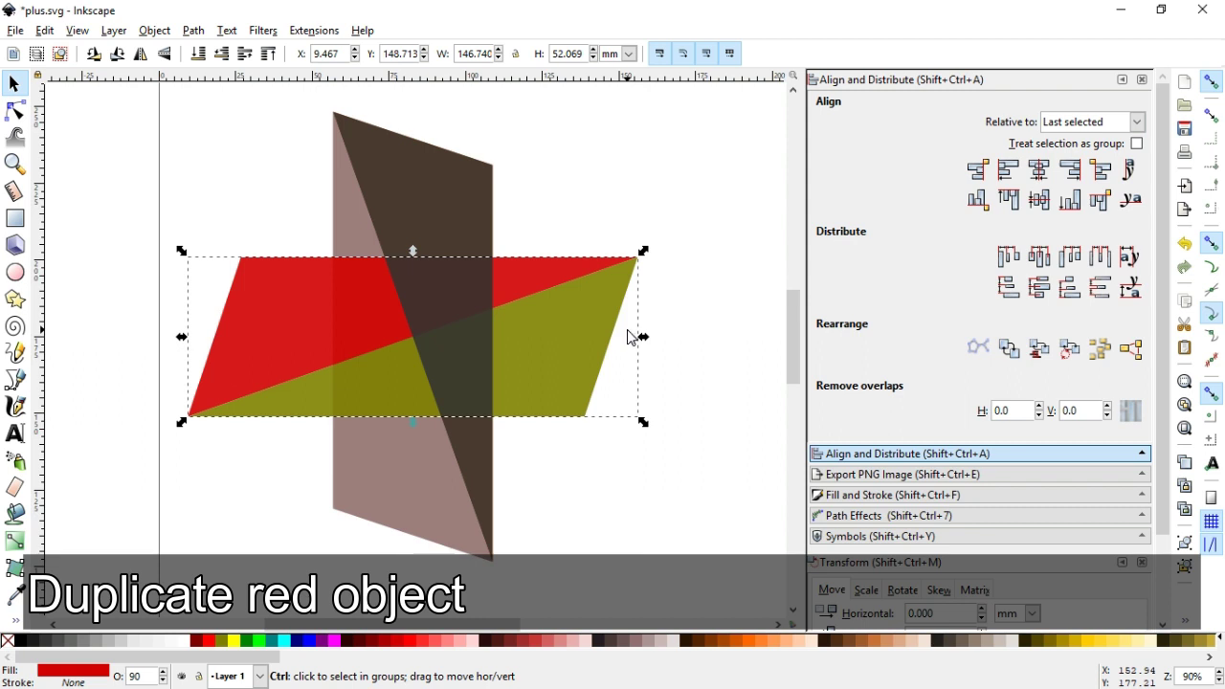
key(ctrl+d)
shift+click(432, 194)
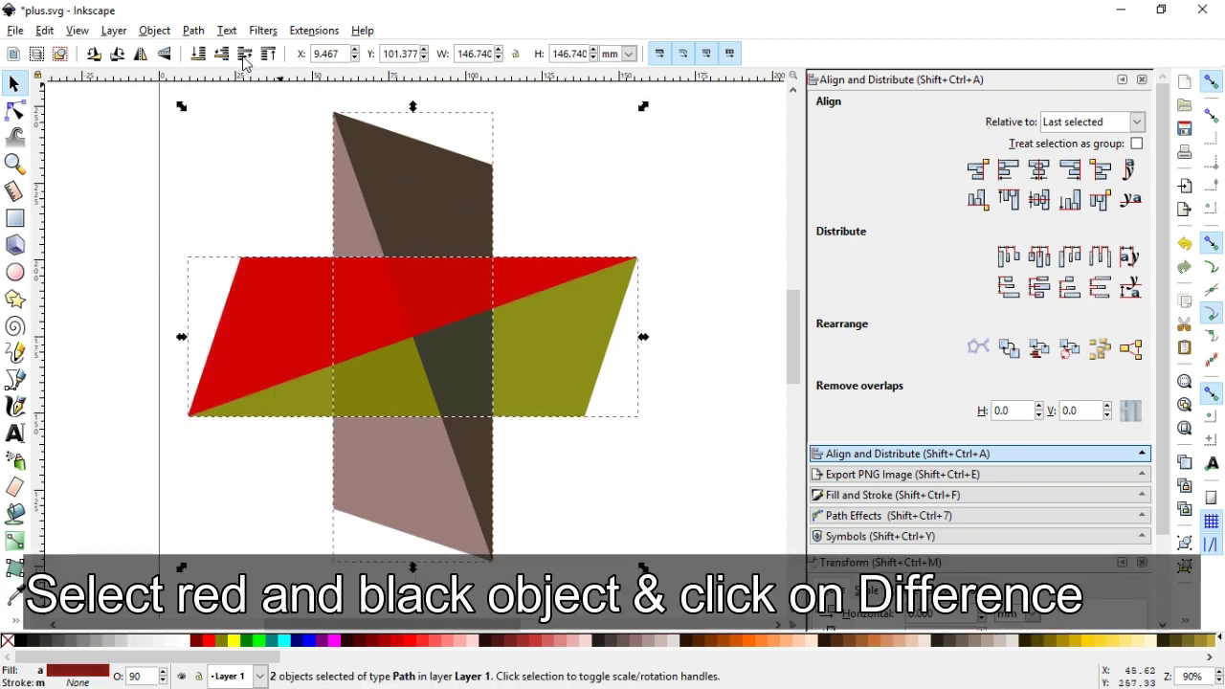
click(193, 30)
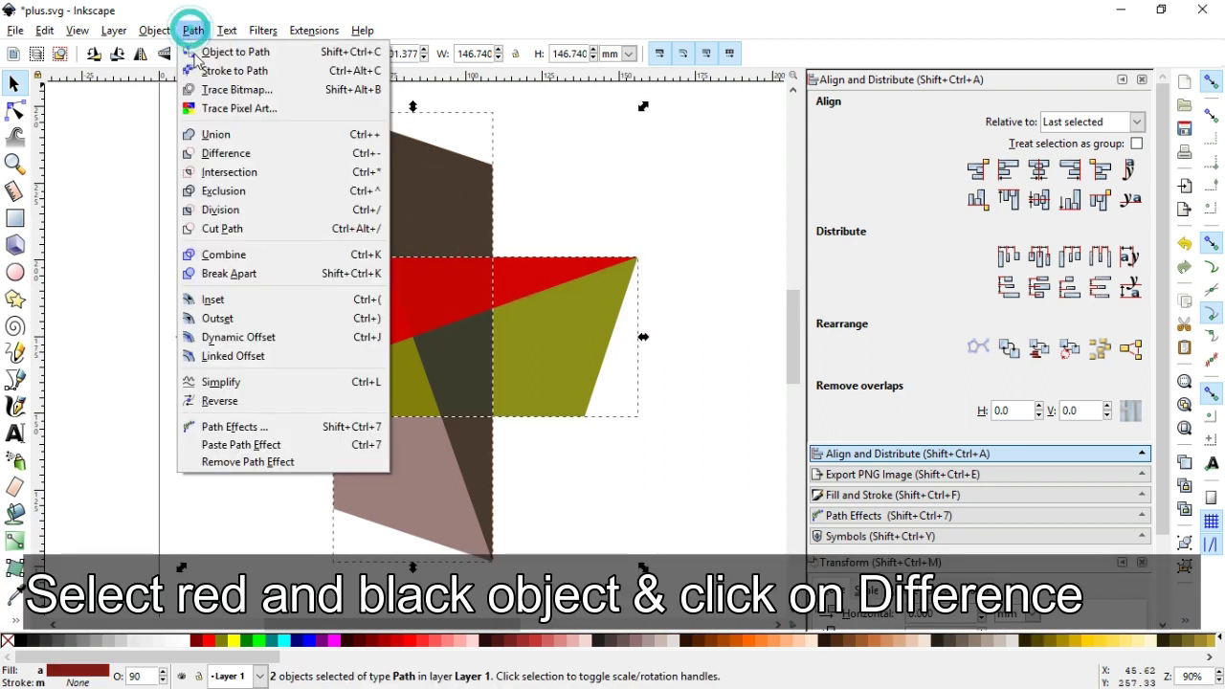
click(214, 151)
click(572, 188)
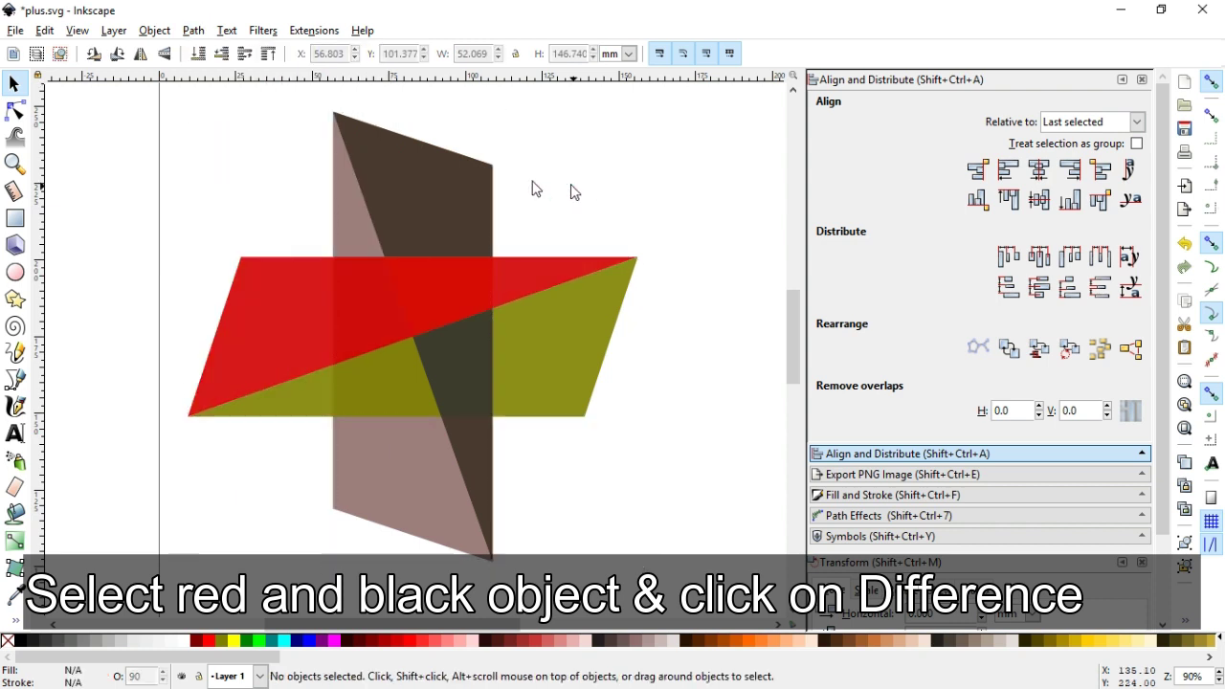
Draw a navy blue rectangle across the top of the cross.
click(14, 218)
drag(292, 86, 574, 202)
drag(486, 207, 486, 206)
click(14, 84)
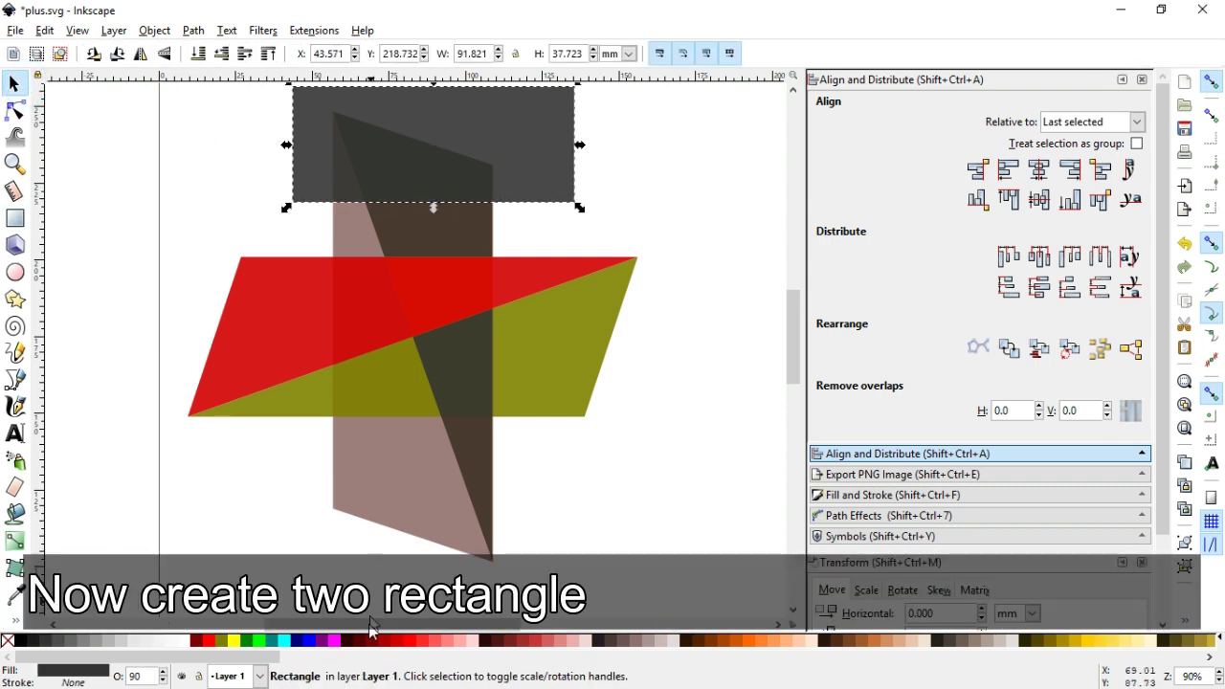
click(301, 640)
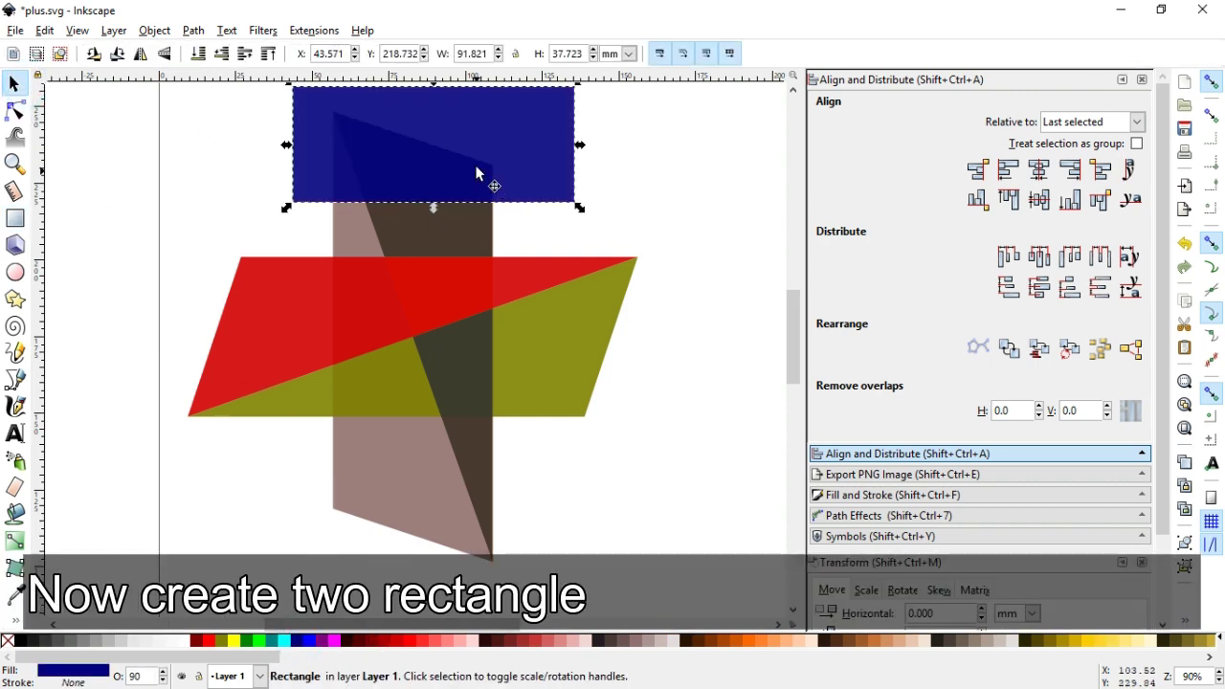
Duplicate the blue rectangle below the central band, stretch it down, and union both rectangles.
key(ctrl)
key(ctrl+d)
drag(459, 139, 490, 451)
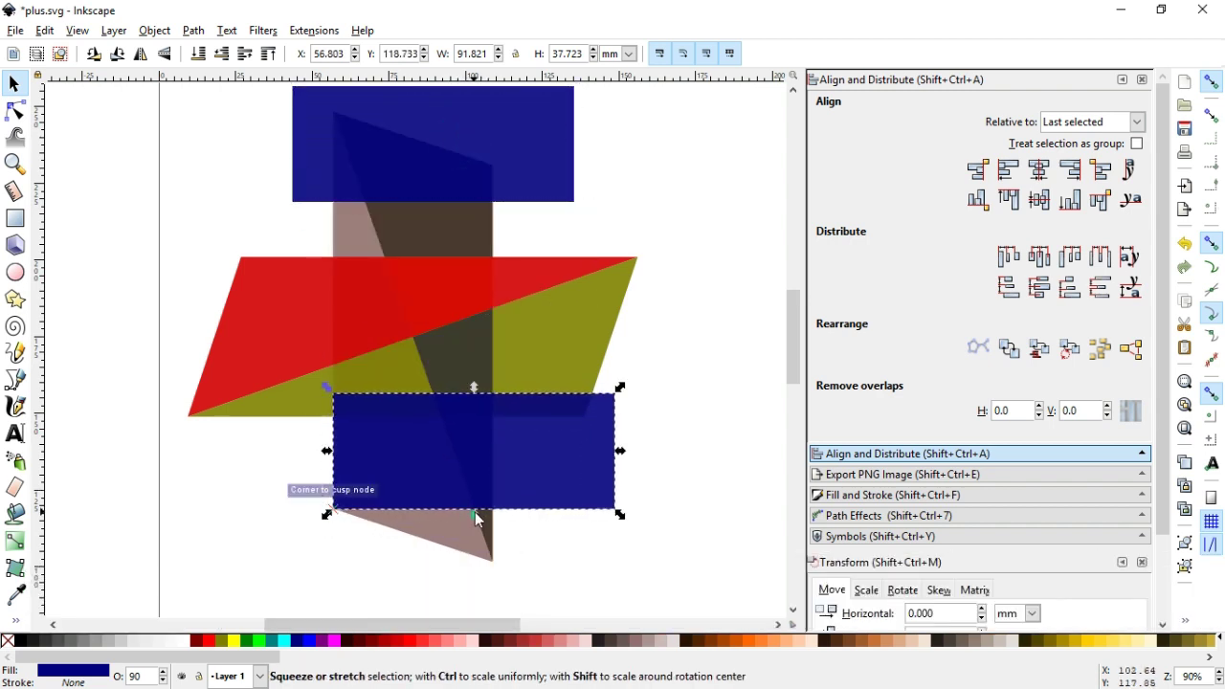
drag(476, 514, 475, 601)
shift+click(469, 127)
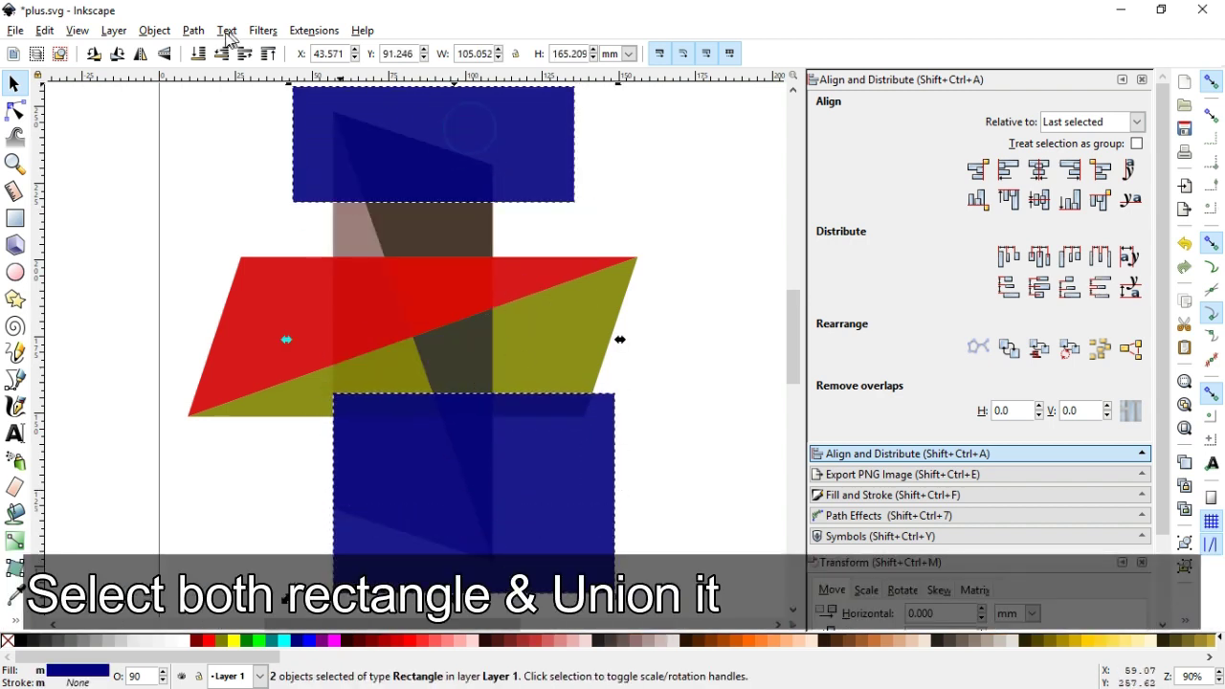
click(192, 34)
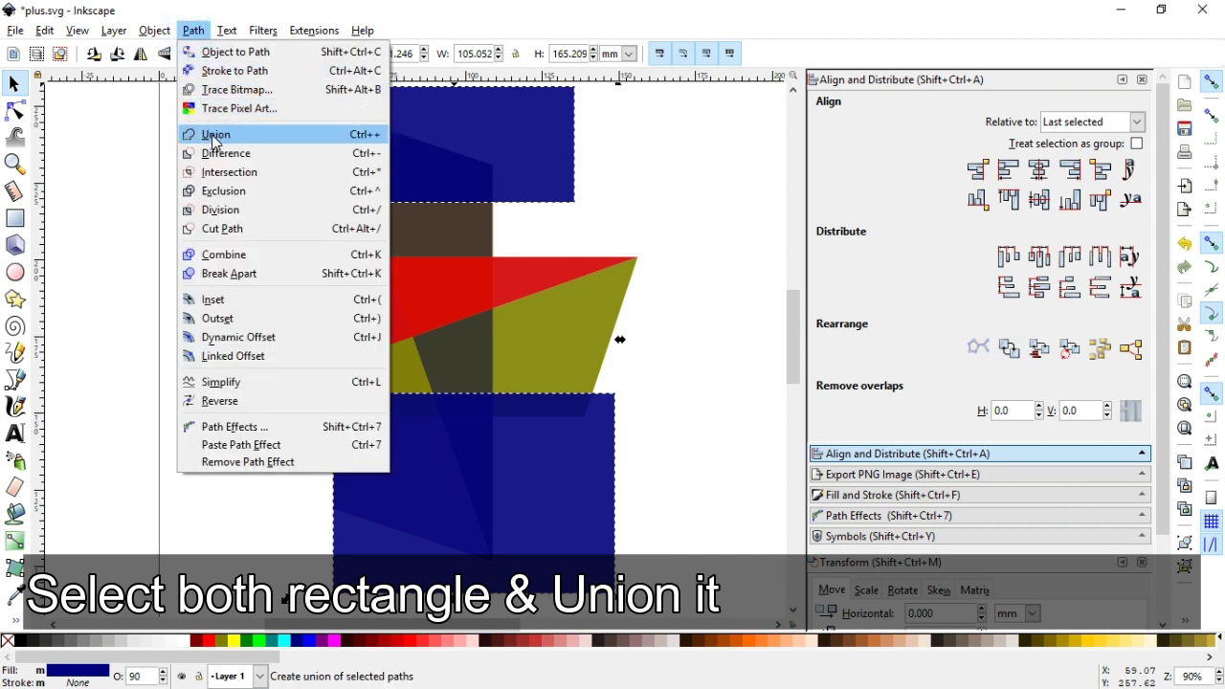
click(256, 136)
Subtract the blue shape from the dark shading with Difference, then save.
shift+click(440, 220)
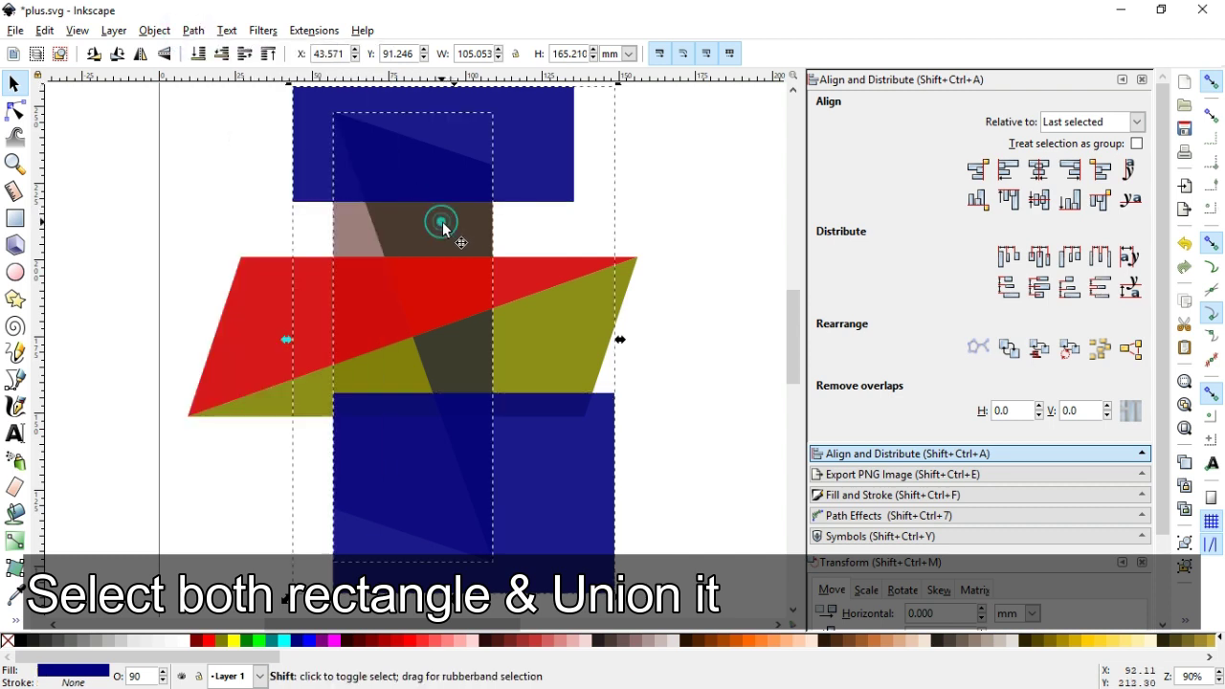
click(192, 30)
click(218, 153)
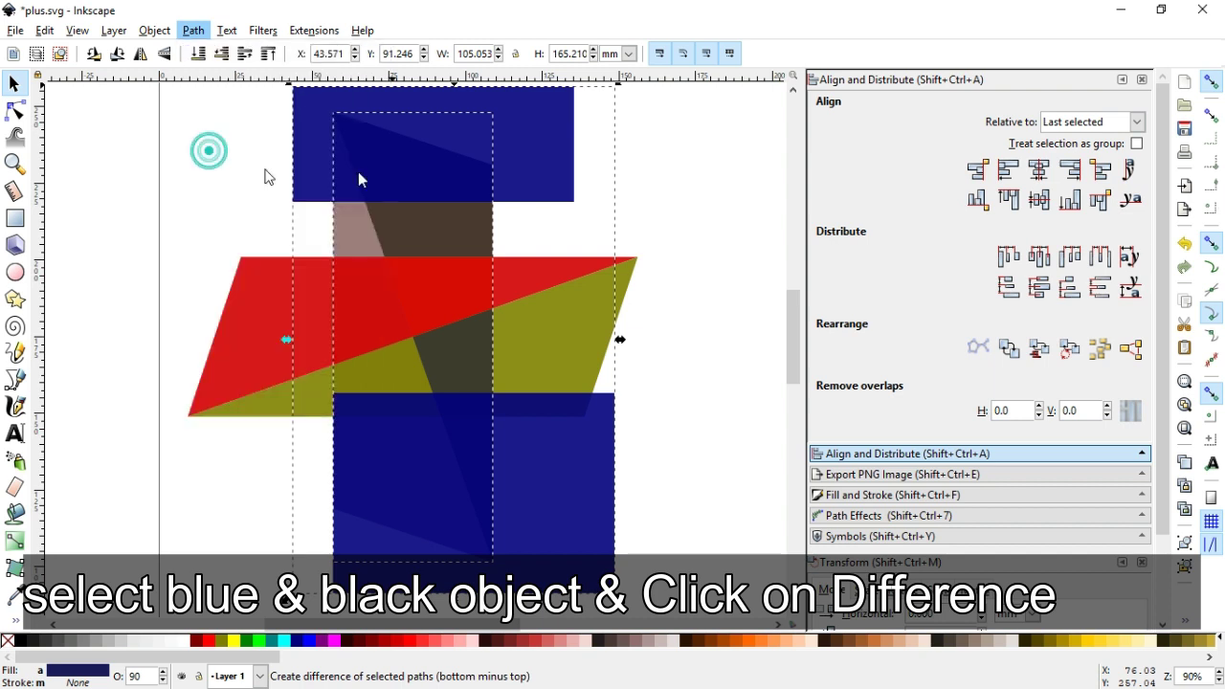
click(593, 170)
key(ctrl+s)
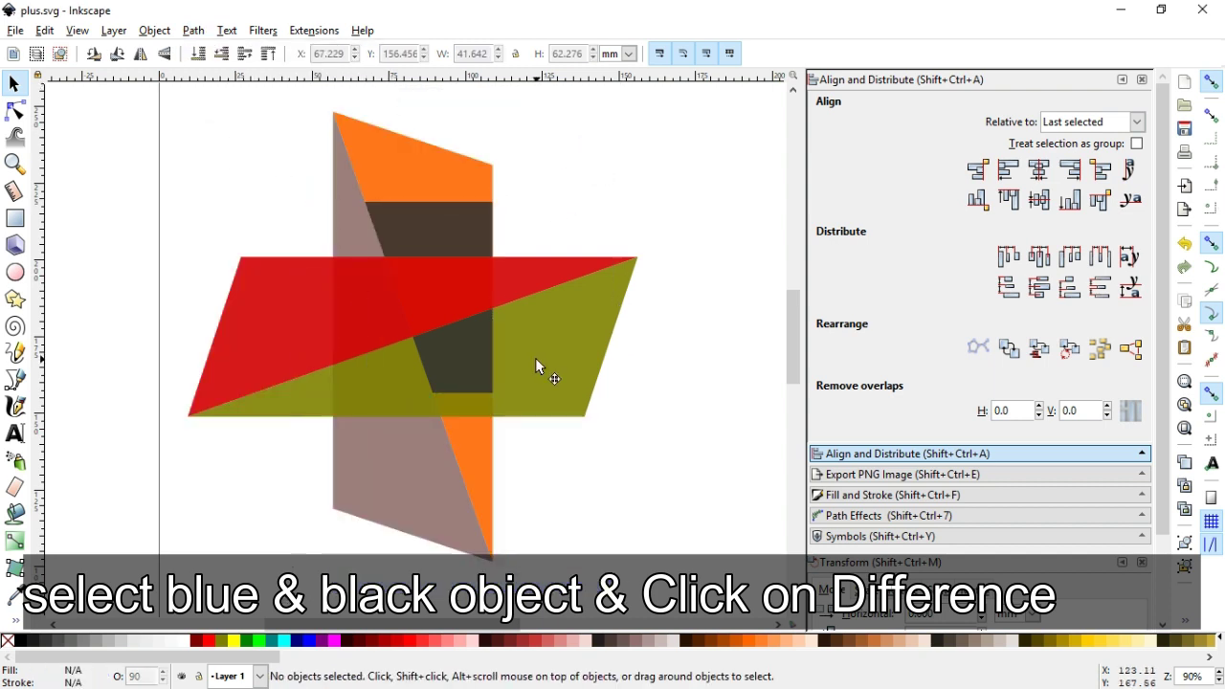
click(536, 358)
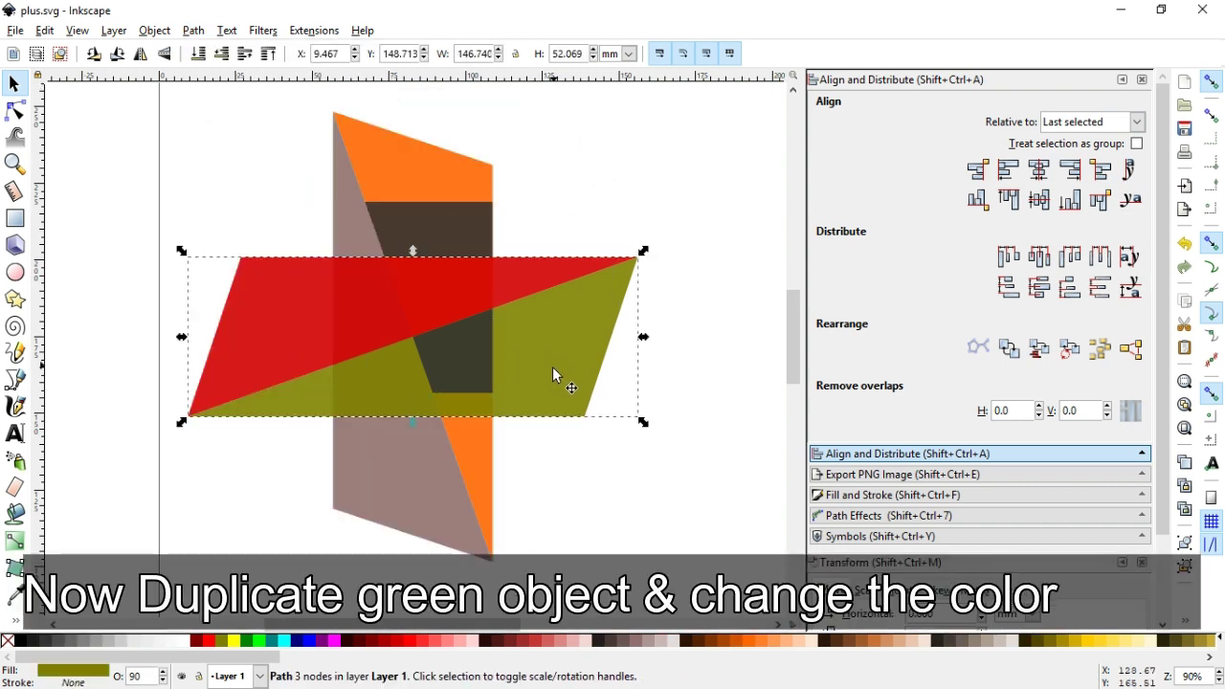
Duplicate the olive parallelogram and colour the copy dark grey.
key(ctrl+d)
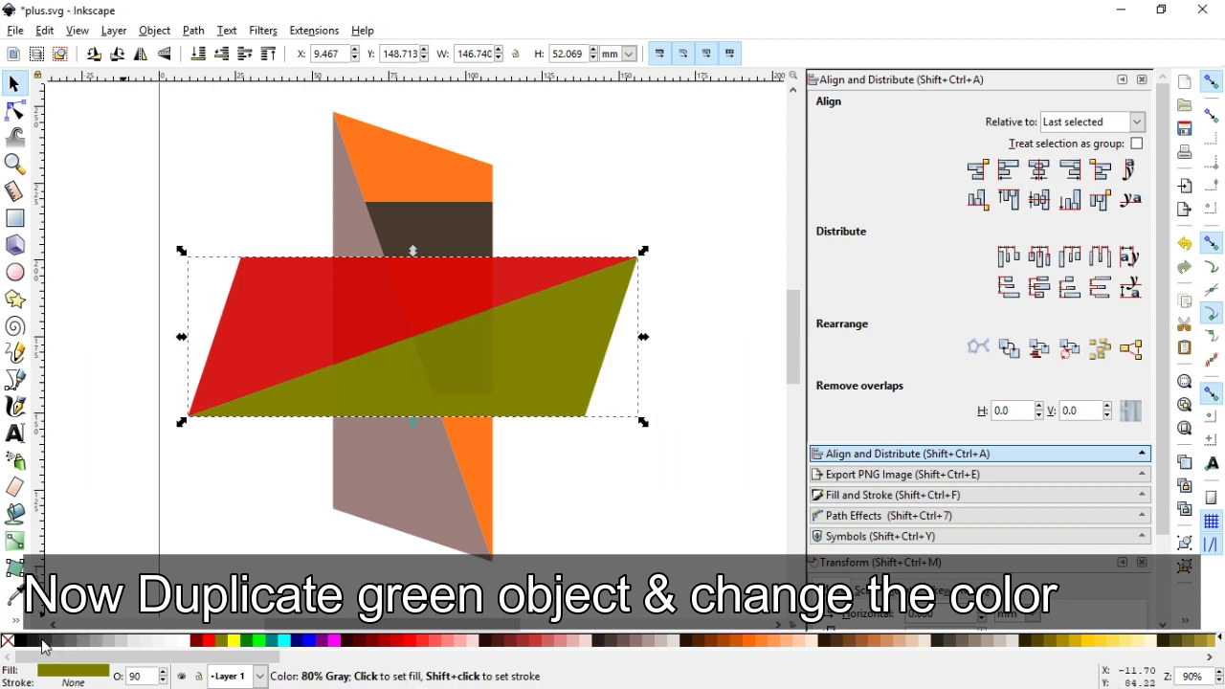
click(38, 644)
click(541, 155)
Subtract a duplicate of the vertical orange triangle from the dark grey copy with Difference.
click(446, 182)
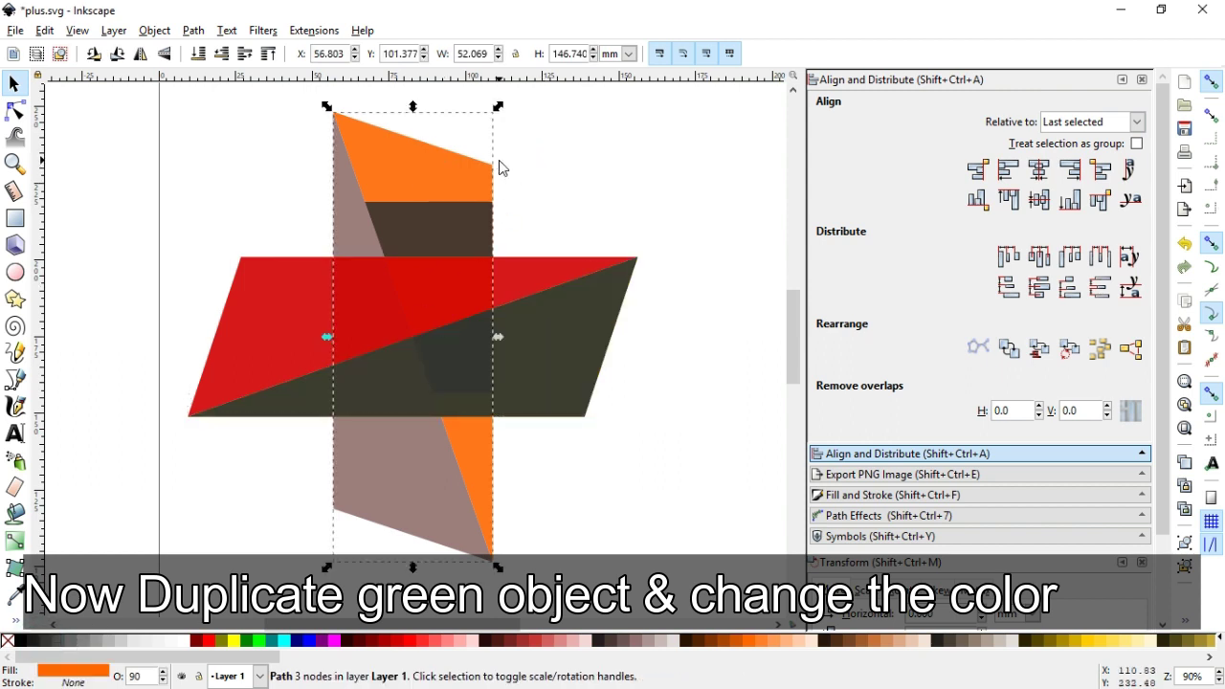
key(ctrl+d)
shift+click(532, 364)
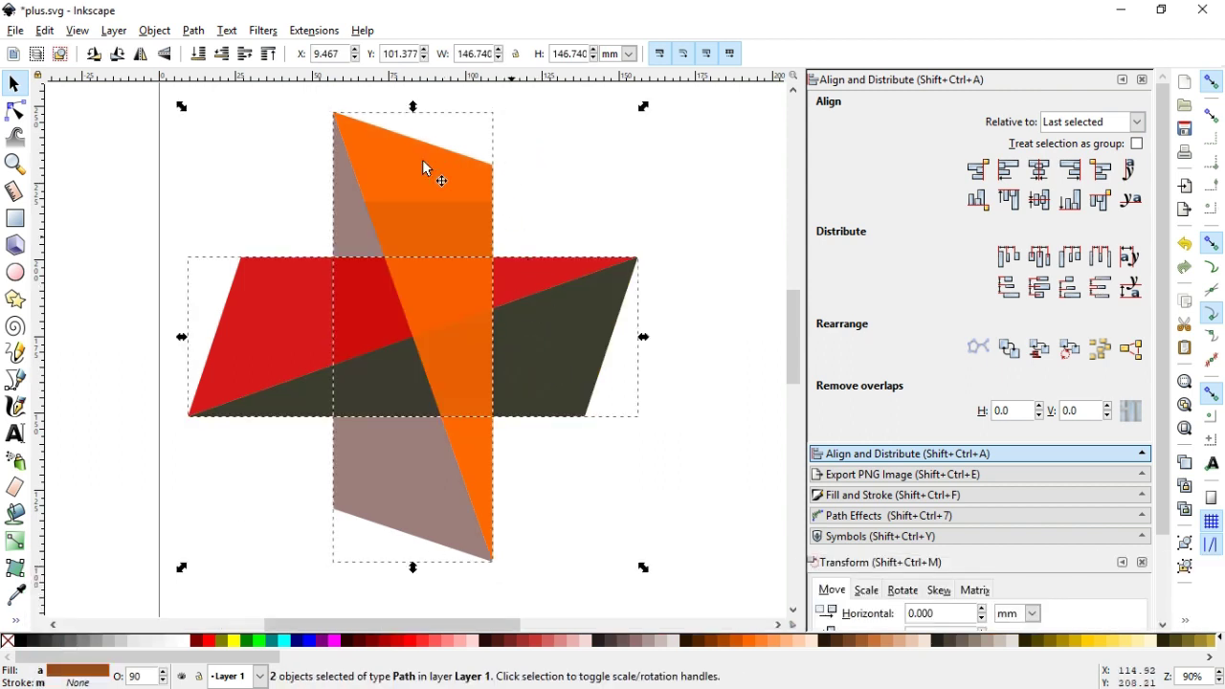
click(193, 30)
click(299, 157)
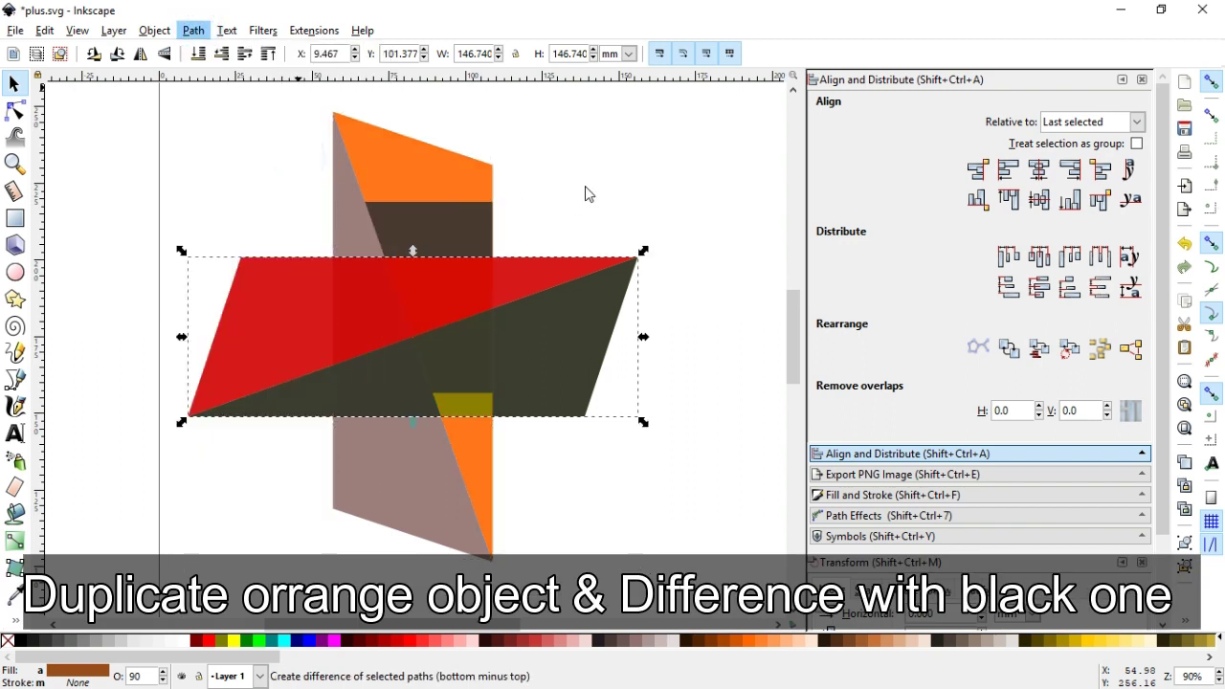
click(595, 182)
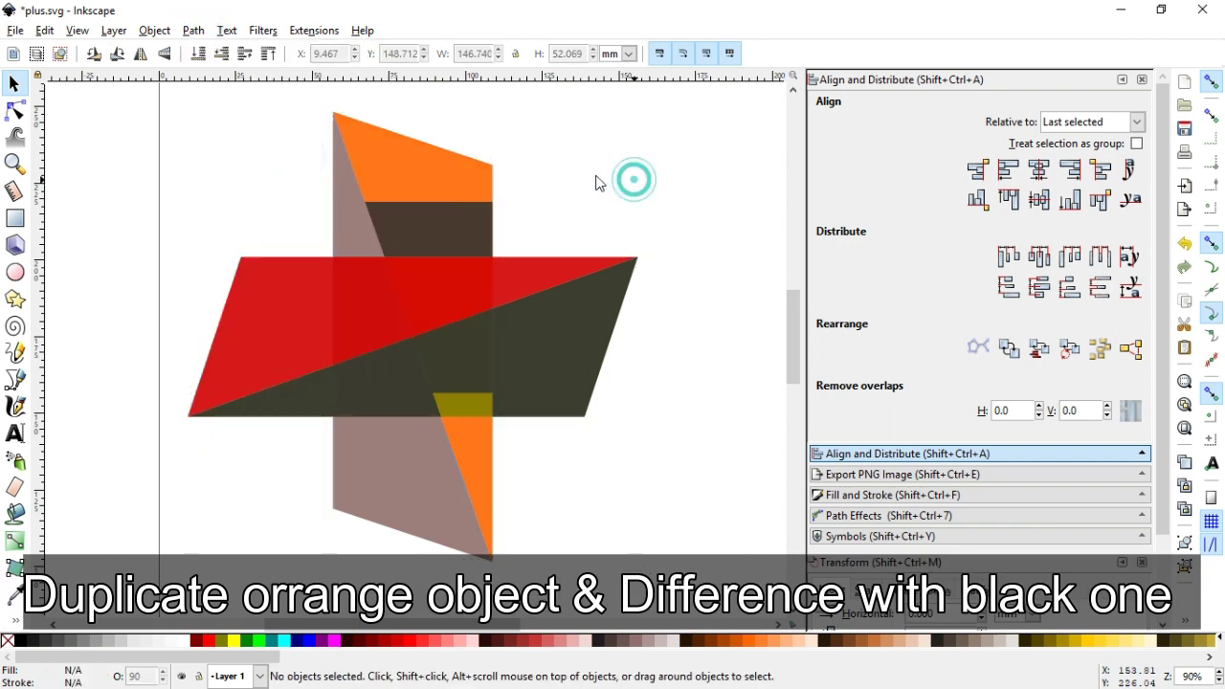
click(564, 343)
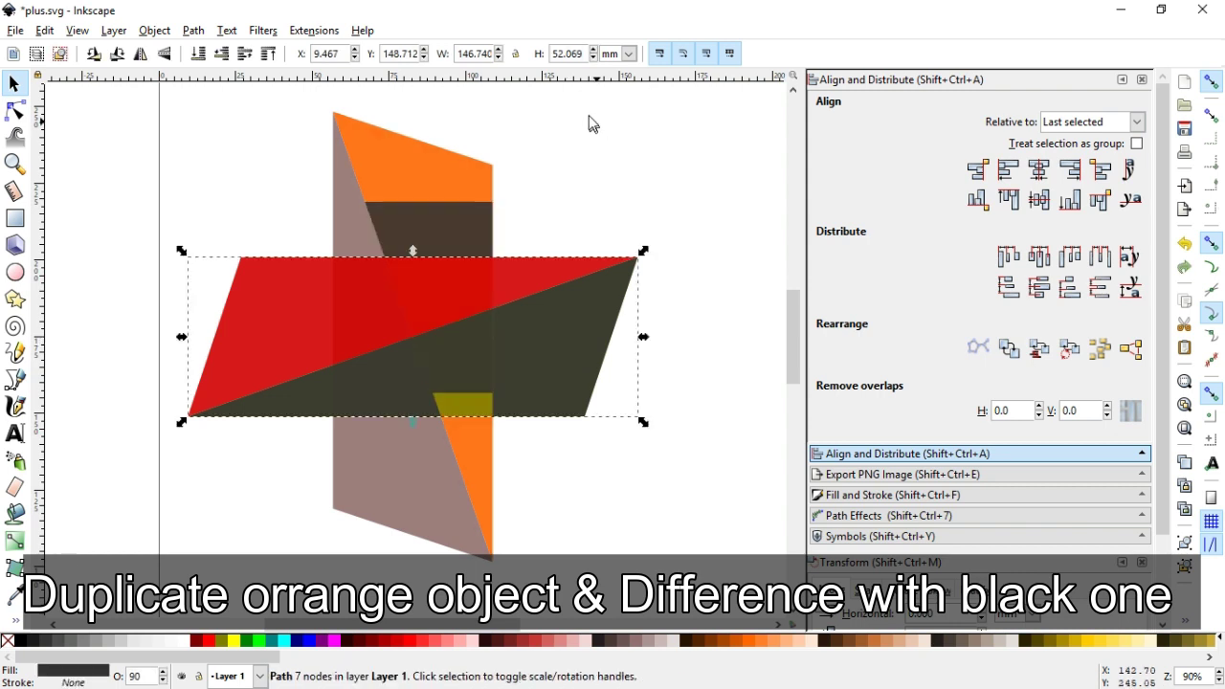
Recolour the dark horizontal shape green.
click(591, 158)
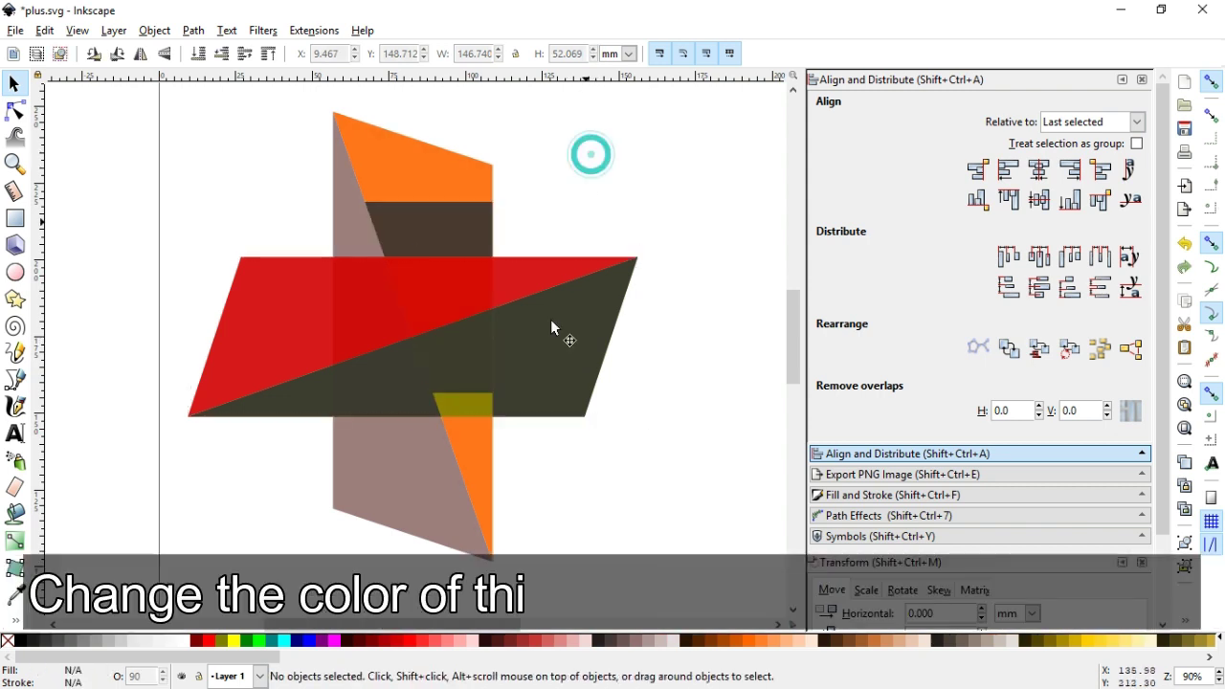
click(546, 357)
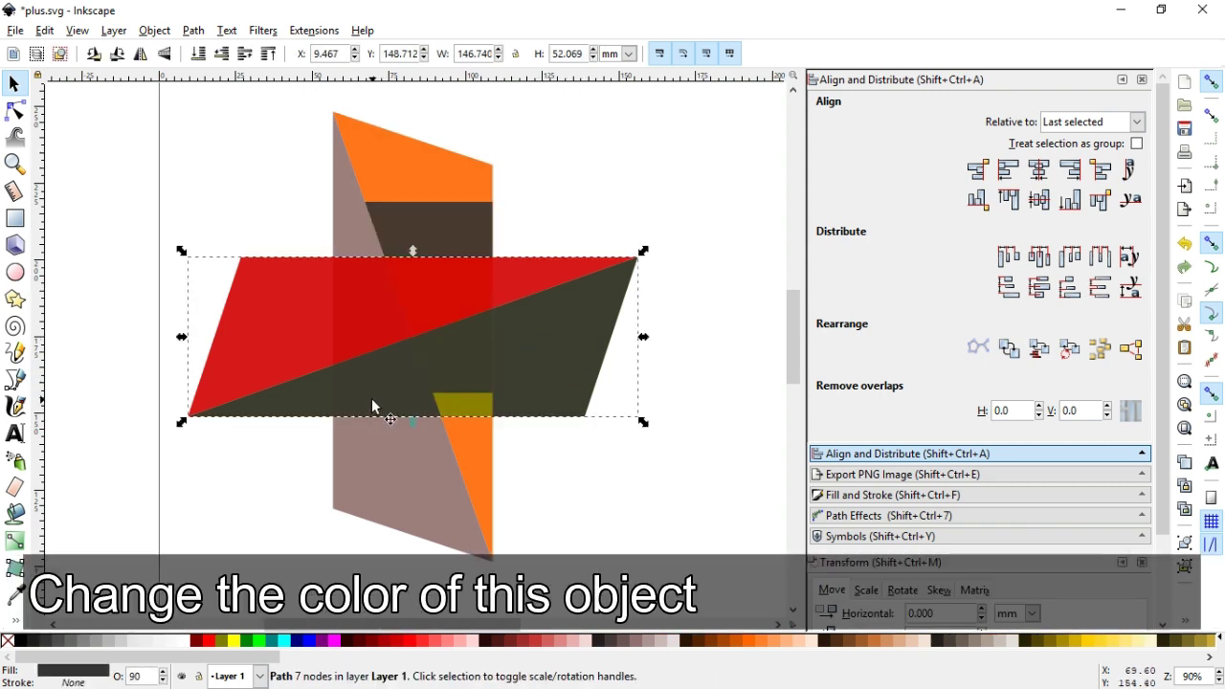
click(253, 640)
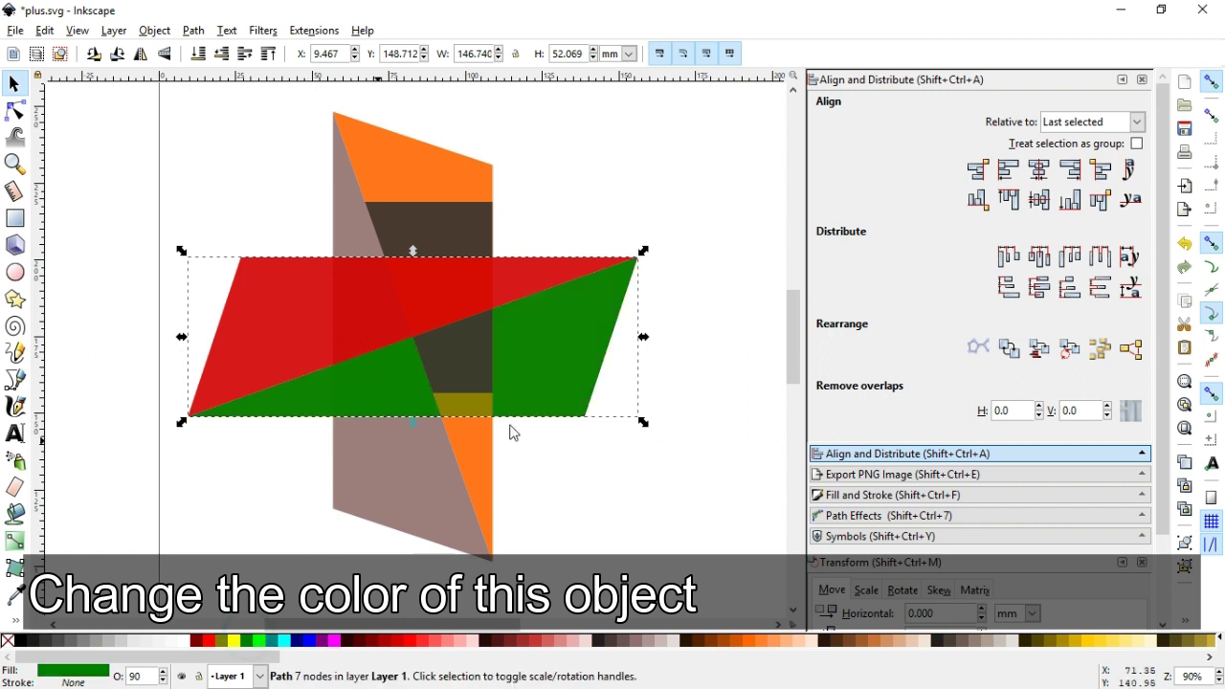
click(572, 520)
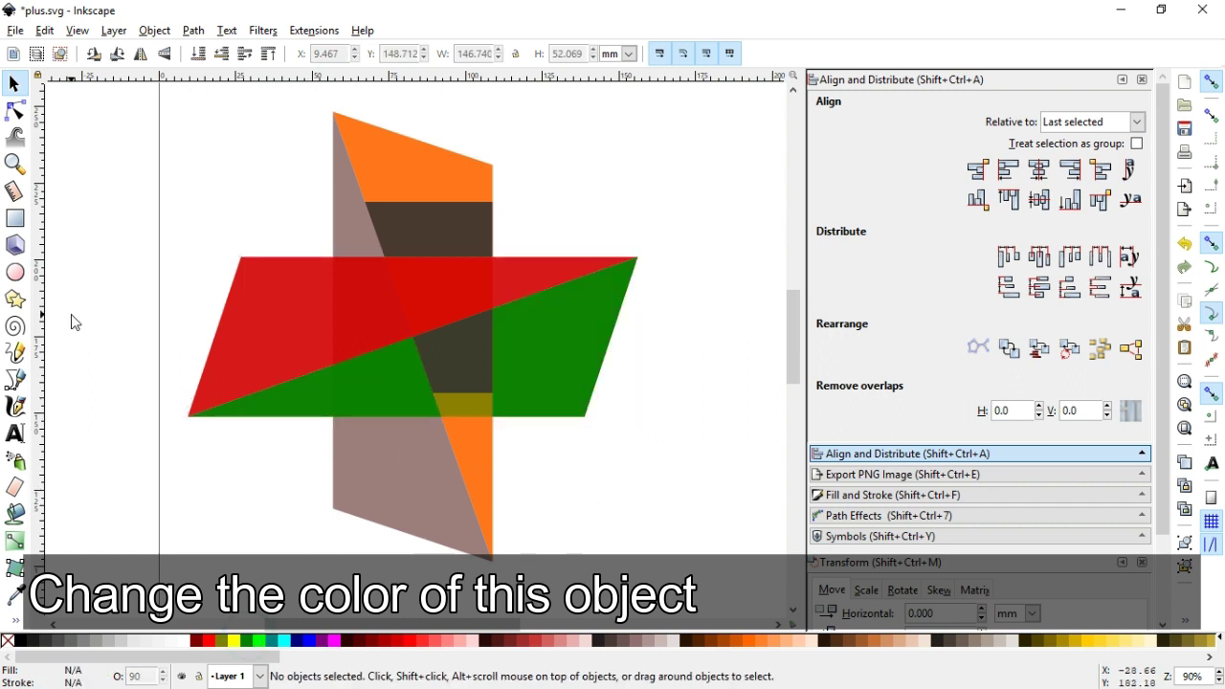
Cut a rectangle covering the green shape's left part out of it with Difference.
click(14, 218)
drag(123, 315, 333, 508)
click(13, 83)
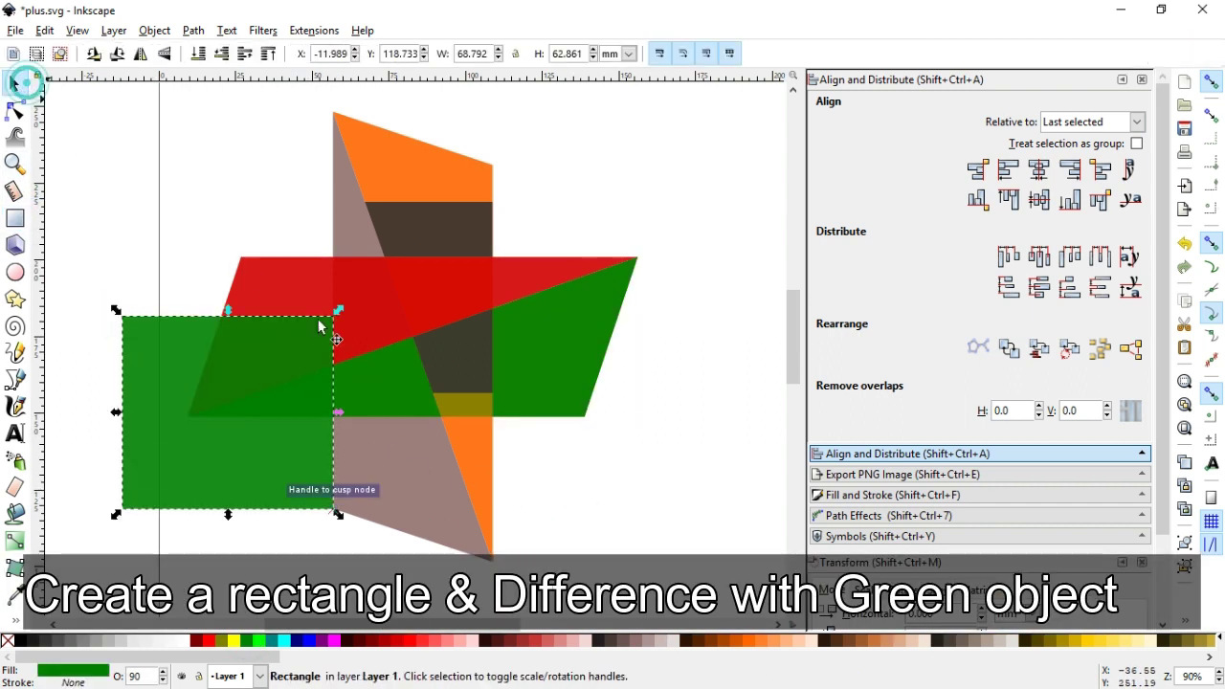
shift+click(370, 369)
click(192, 30)
click(226, 153)
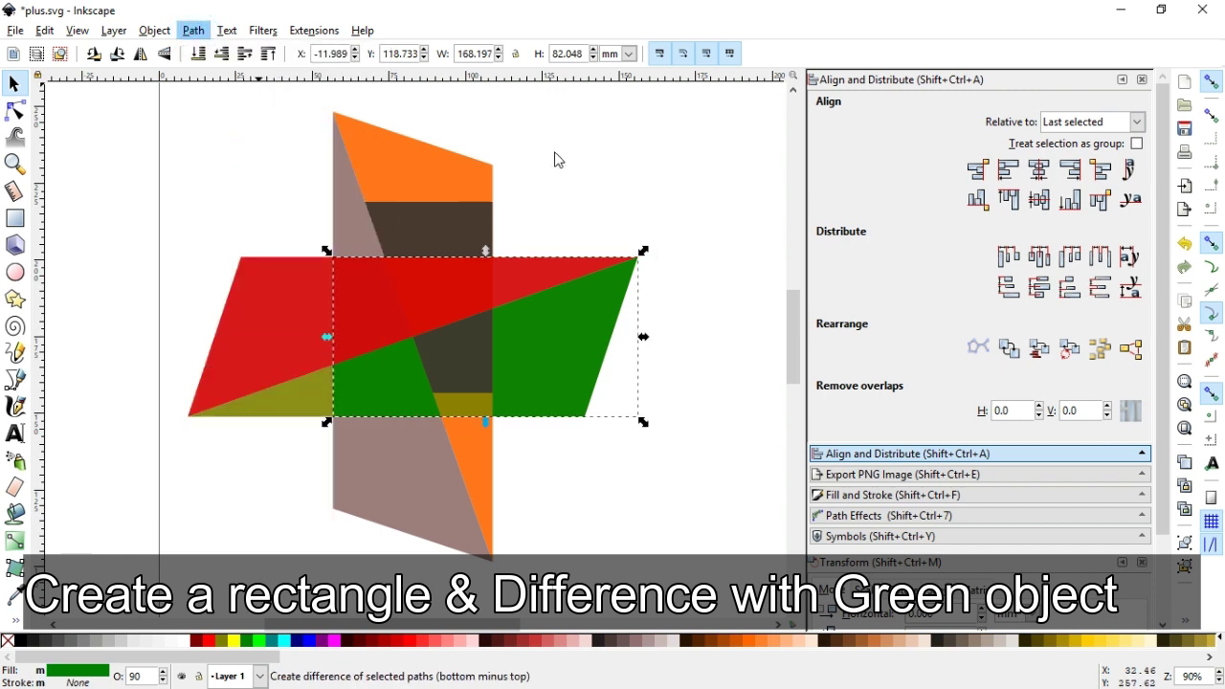
click(78, 180)
Cut a rectangle over the green shape's right tip out of it, then save.
click(16, 220)
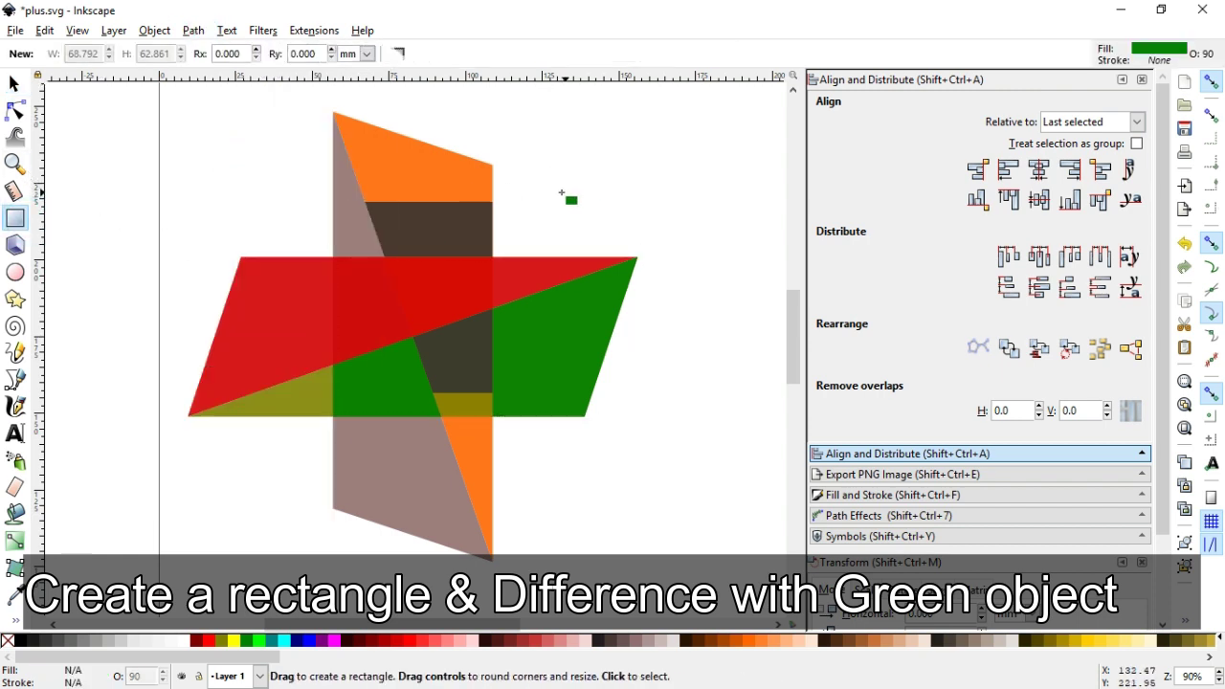
drag(561, 195, 661, 481)
click(13, 83)
shift+click(514, 343)
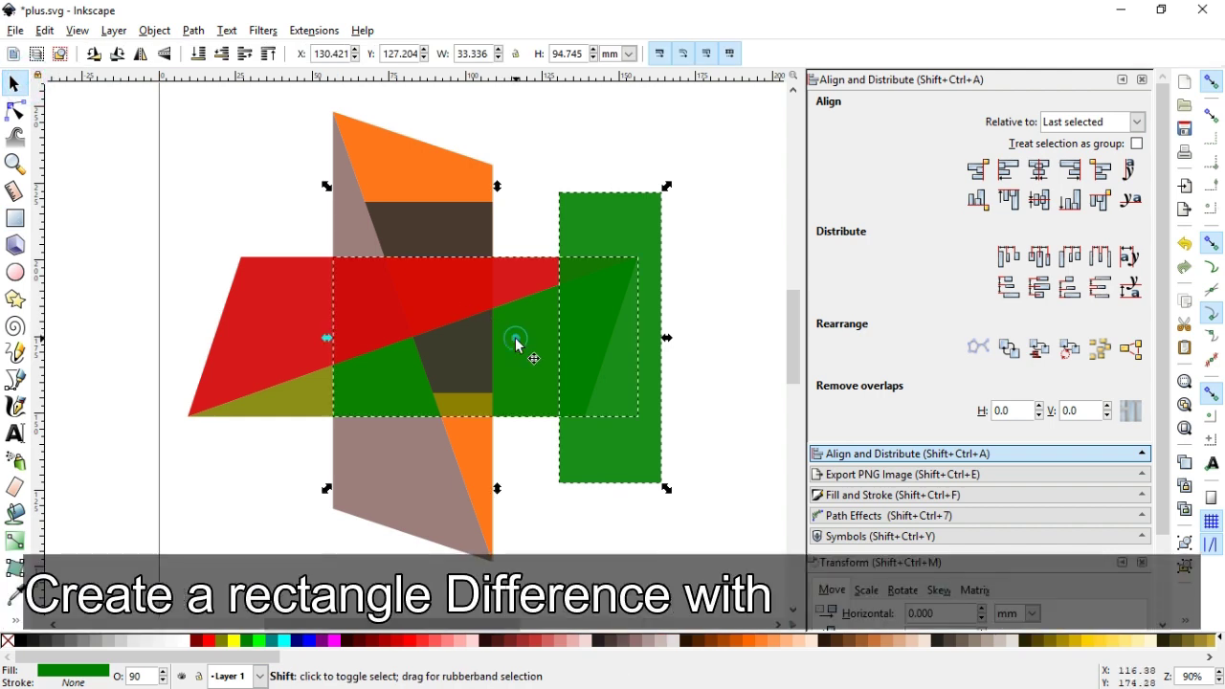
click(193, 30)
click(228, 153)
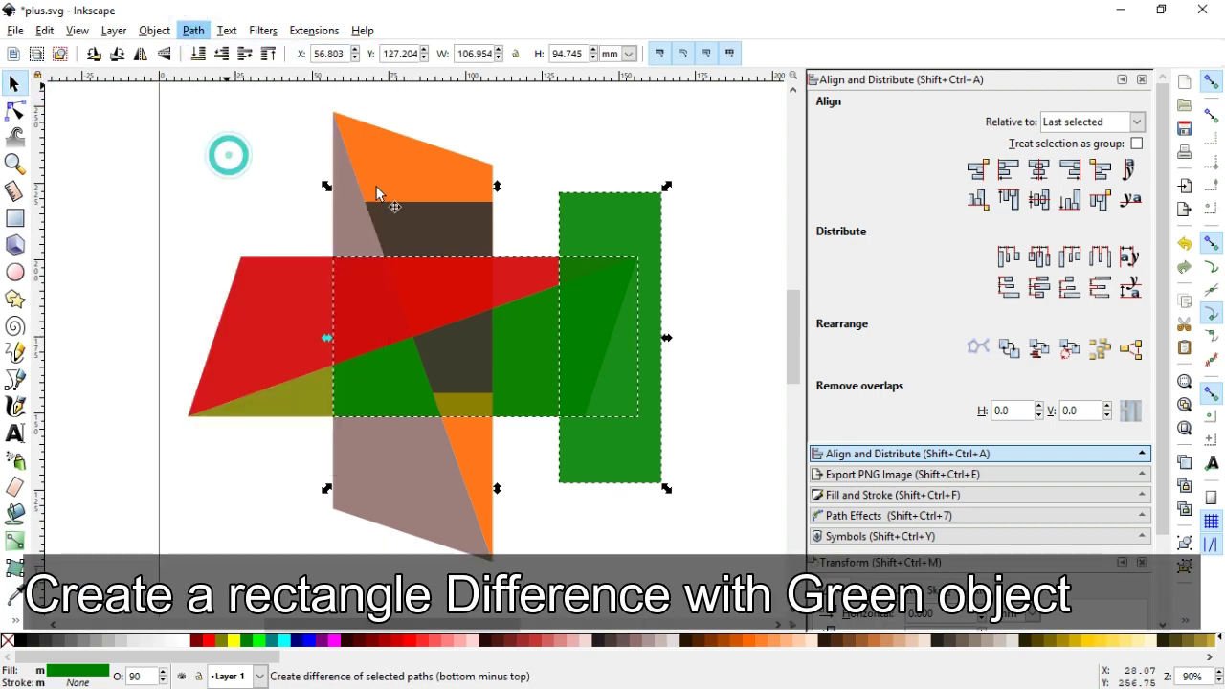
click(645, 189)
key(ctrl+s)
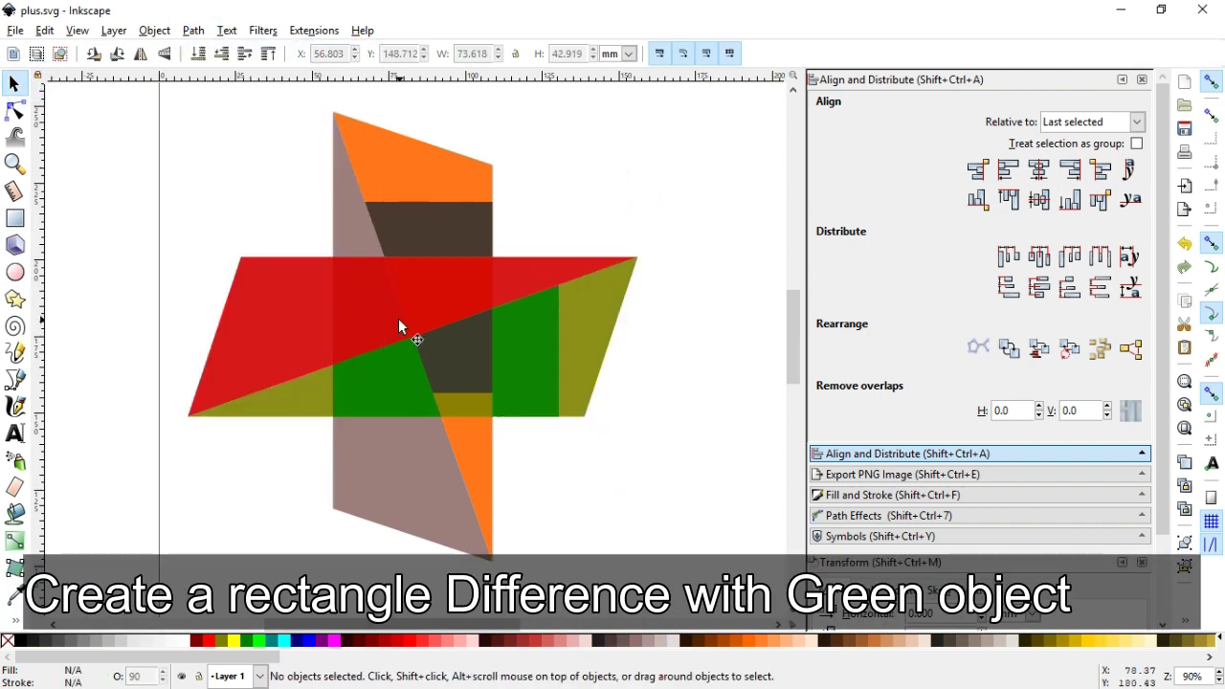
click(412, 472)
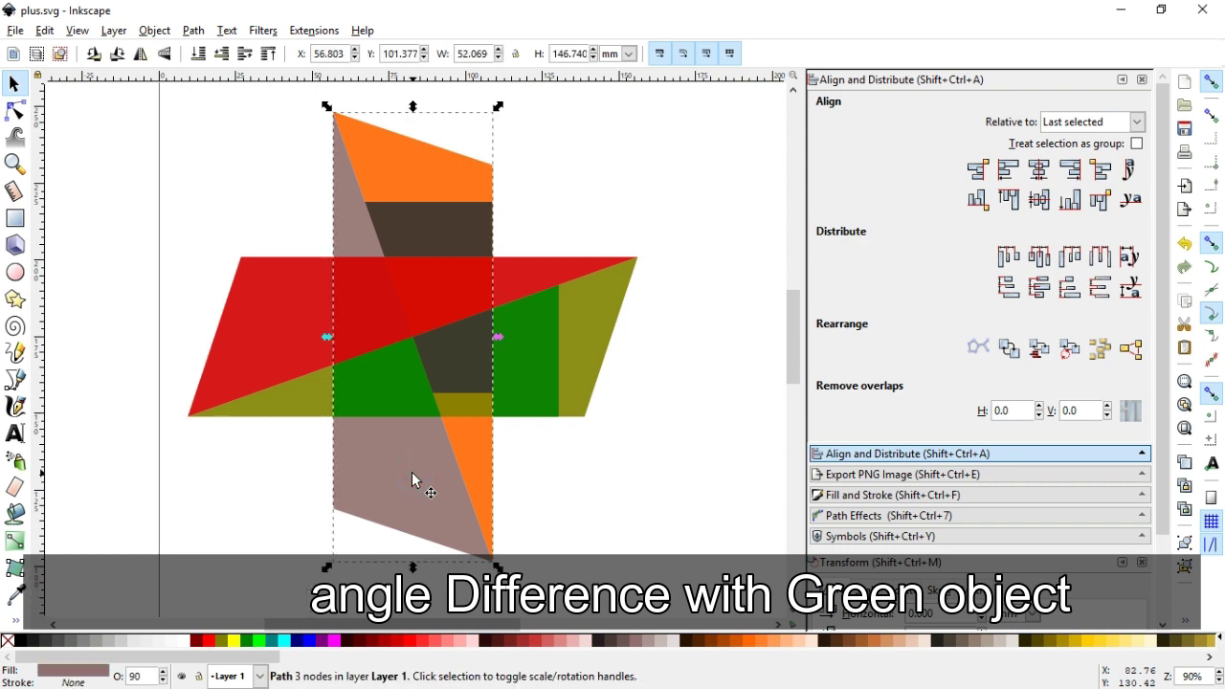
Duplicate the mauve band and olive shape and combine the copies with Difference.
key(ctrl+d)
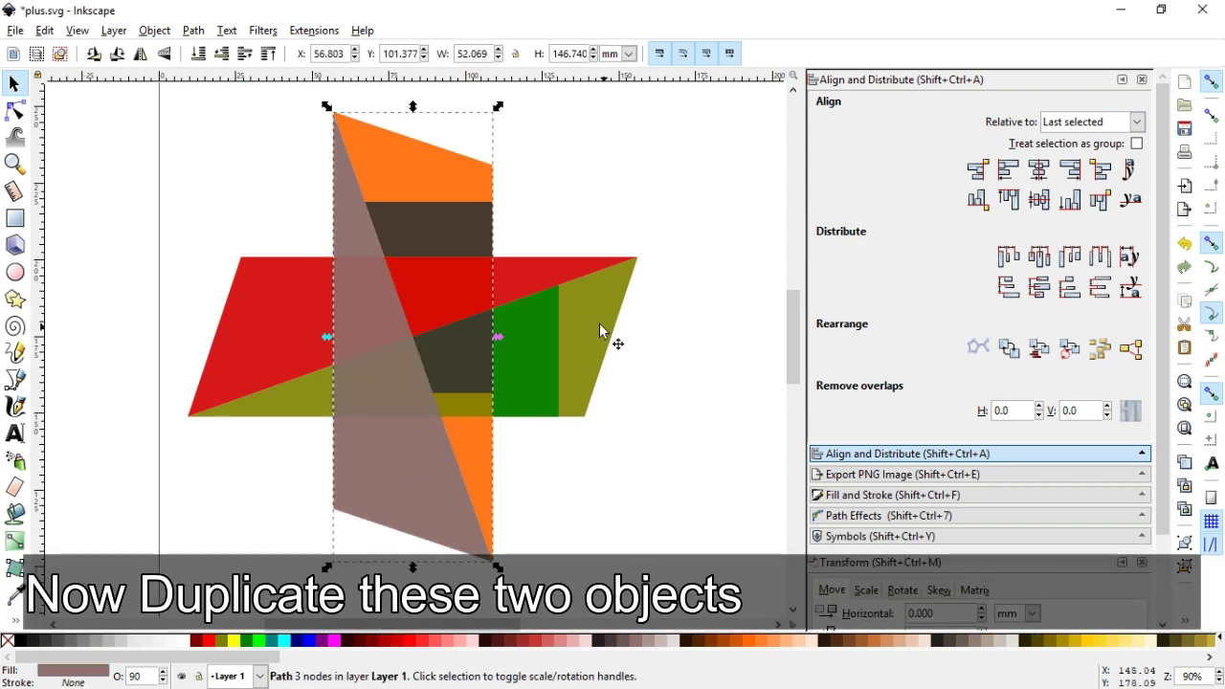
click(599, 330)
key(ctrl+d)
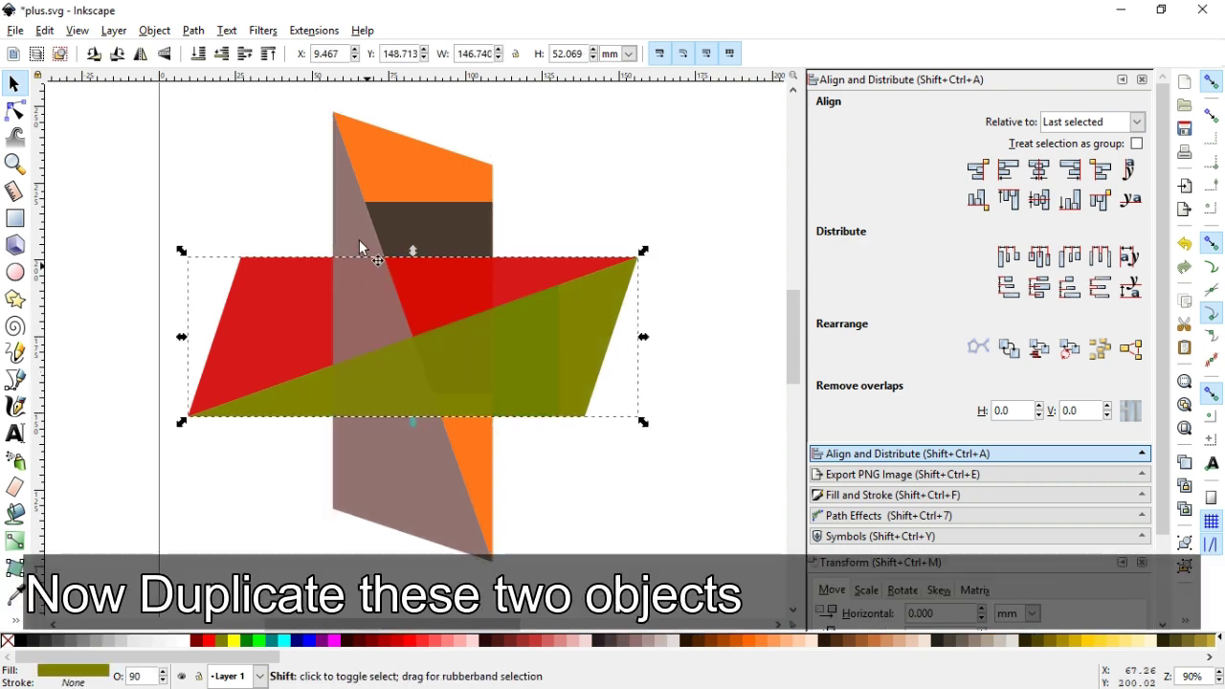
shift+click(359, 248)
click(195, 31)
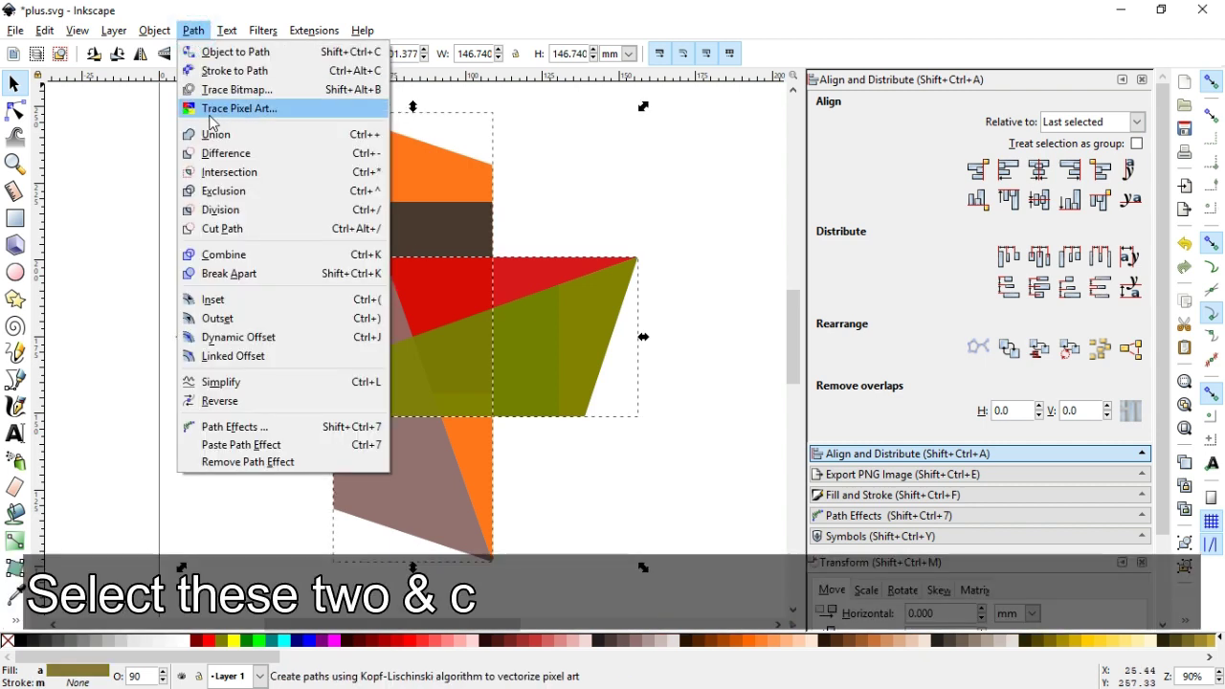
click(205, 153)
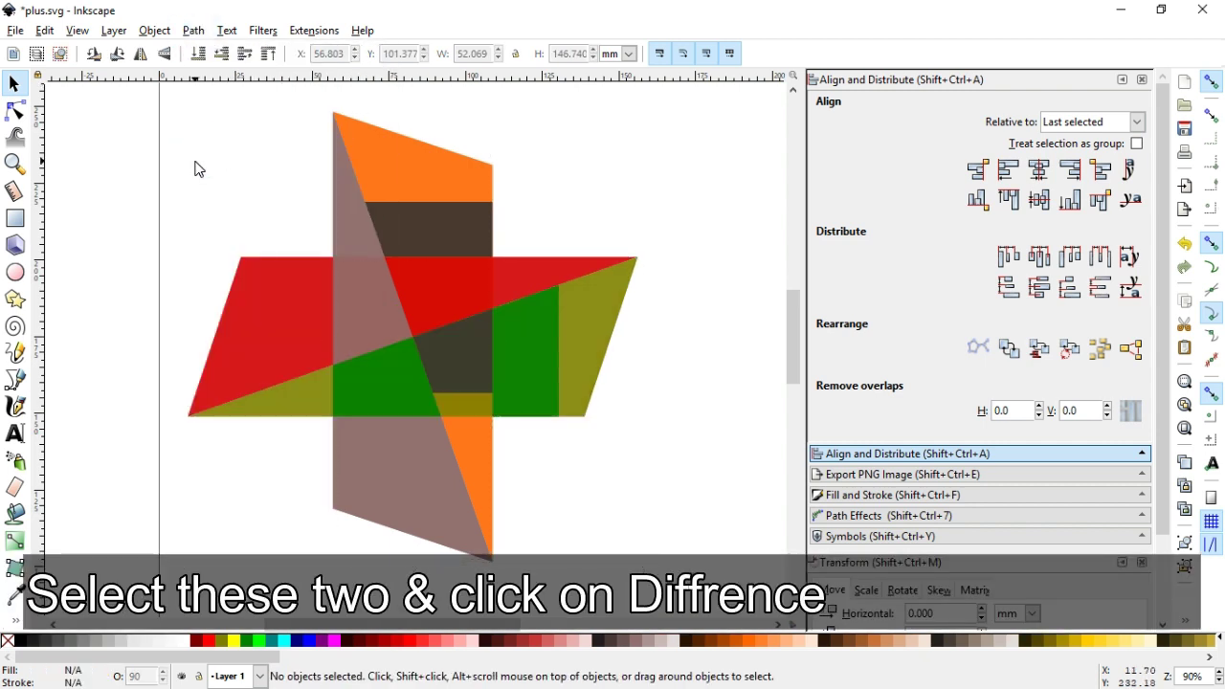
Draw rectangles over the vertical band's top and lower arm and union them.
click(14, 217)
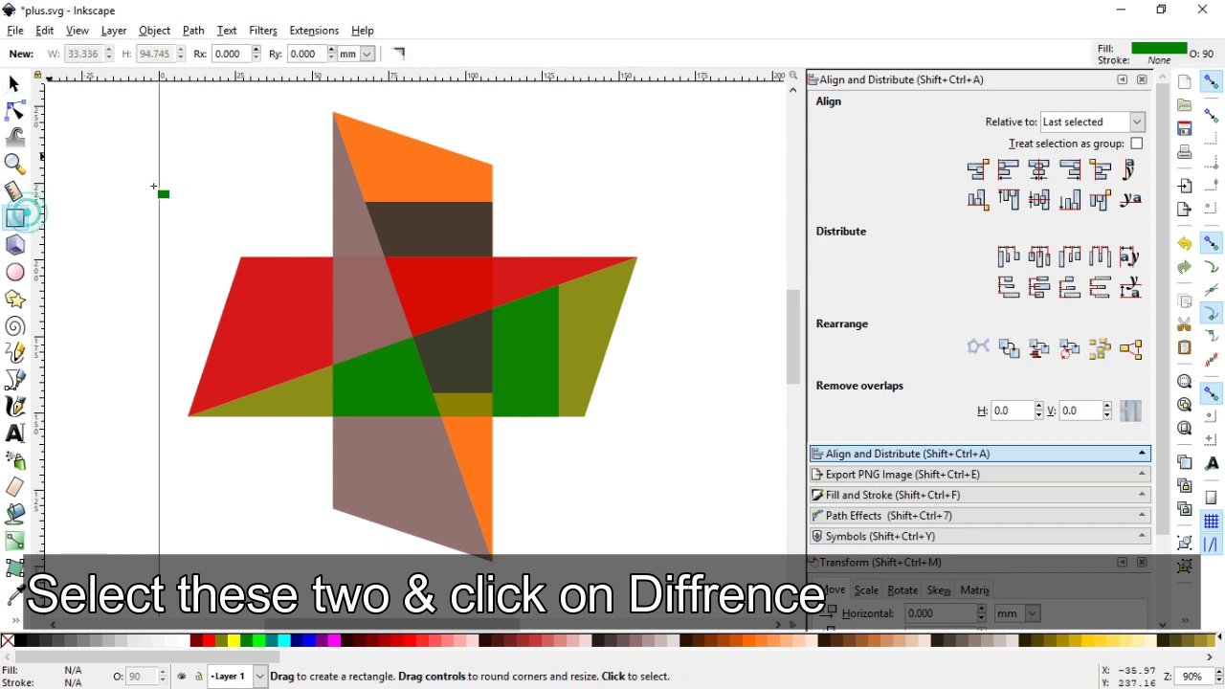
drag(281, 103, 456, 283)
click(13, 85)
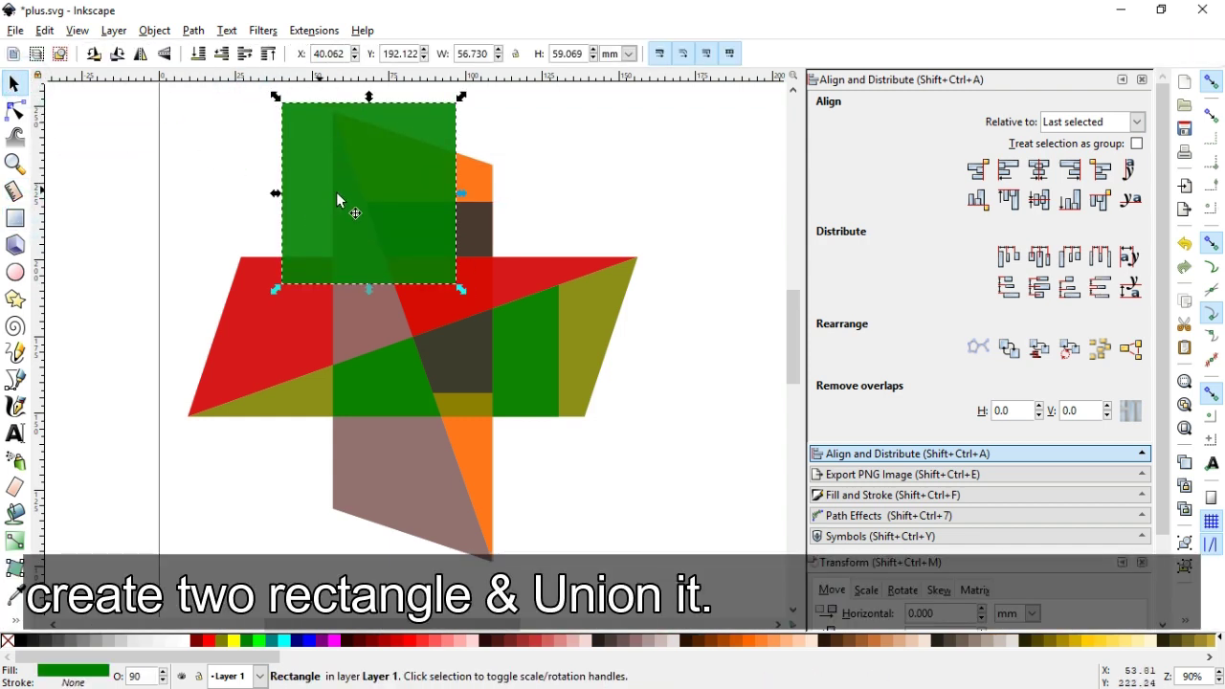
drag(359, 186, 379, 532)
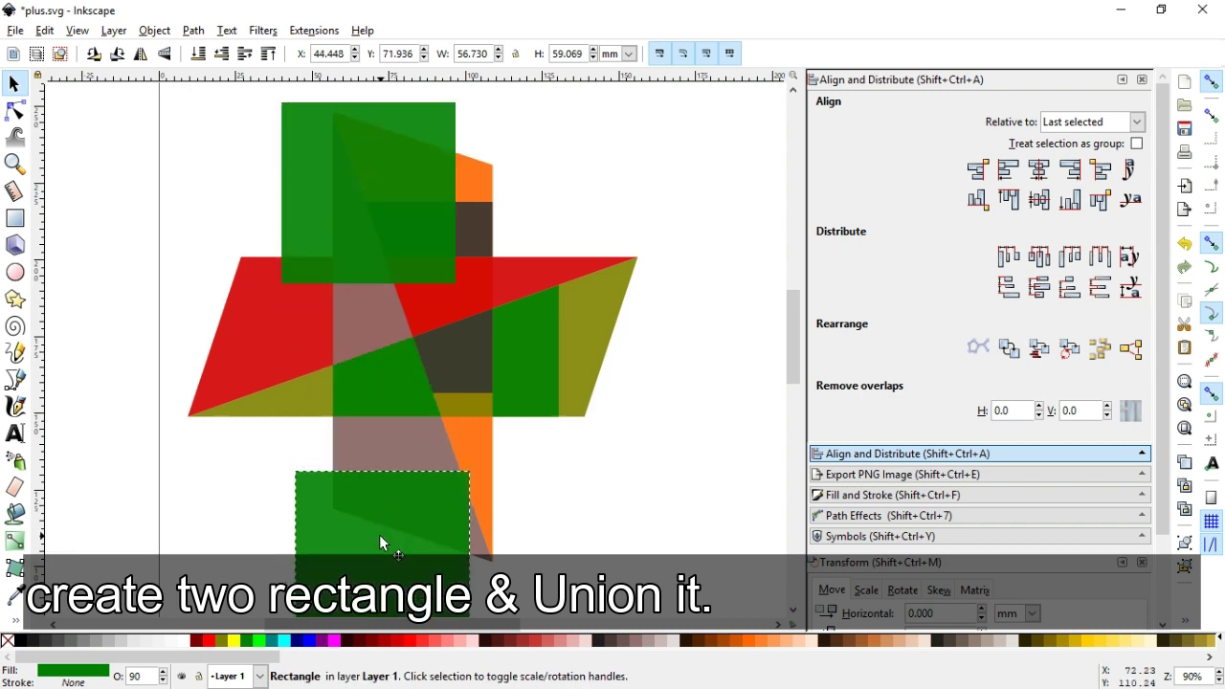
drag(473, 561, 523, 563)
shift+click(379, 219)
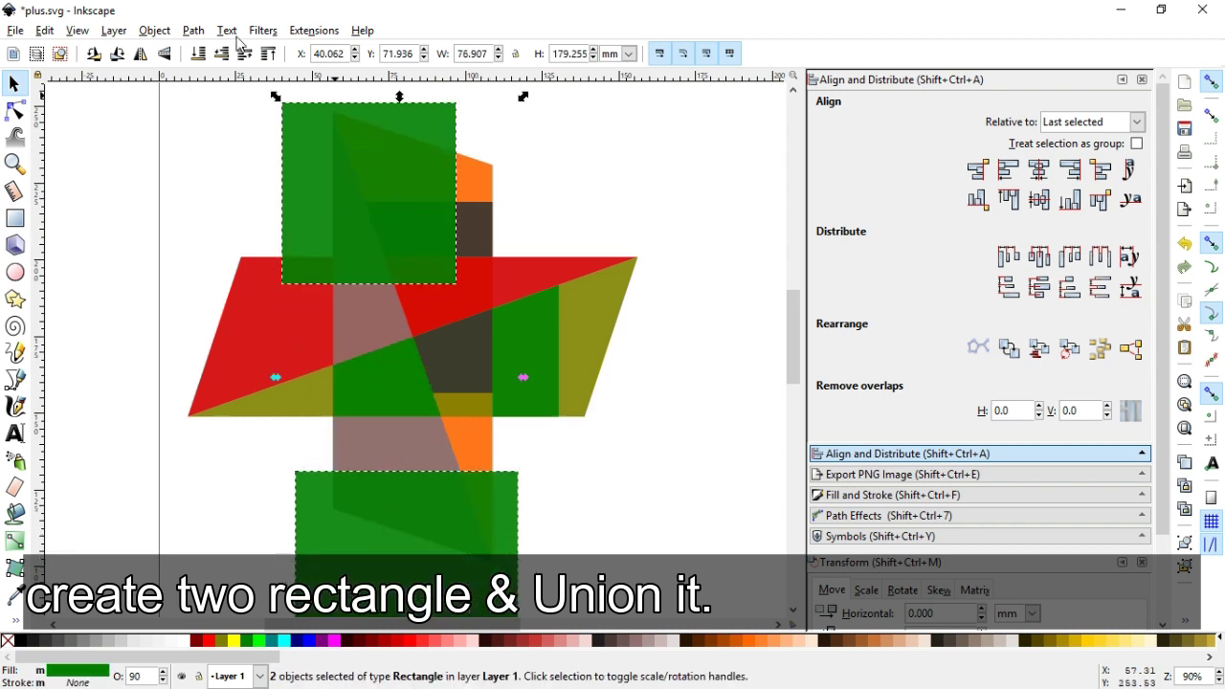
click(193, 30)
click(219, 128)
Subtract the merged rectangles from the mauve band copy with Difference and save plus.svg.
shift+click(396, 445)
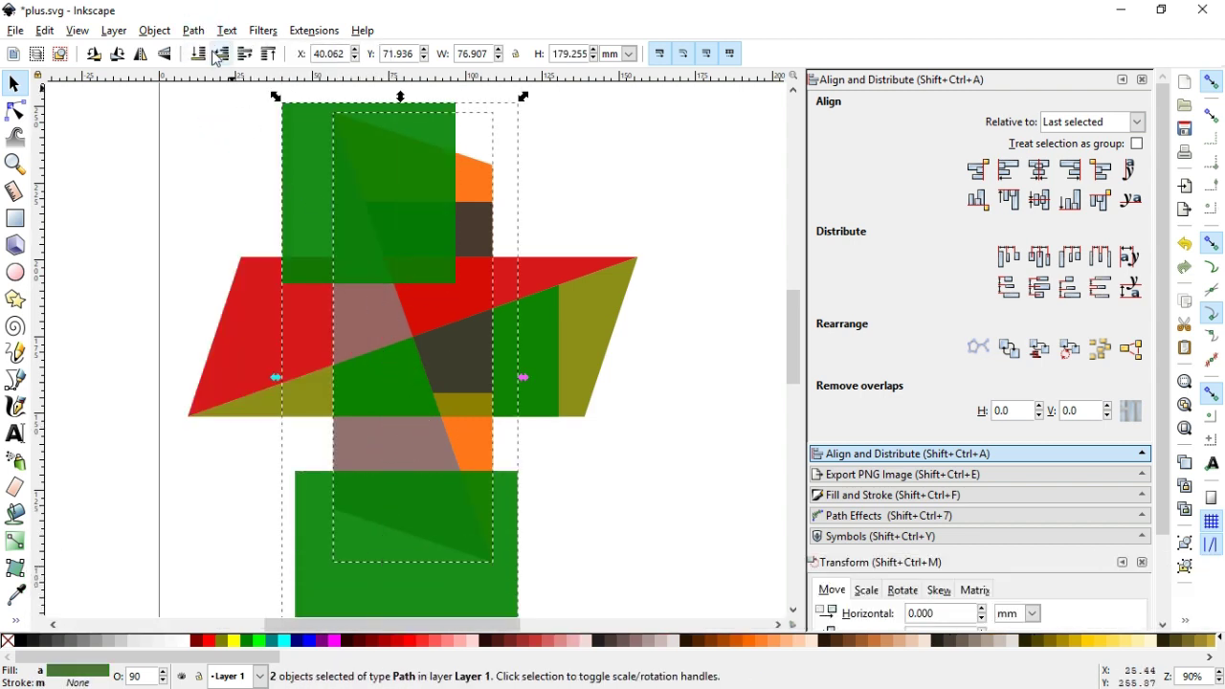
click(193, 30)
click(219, 150)
click(605, 167)
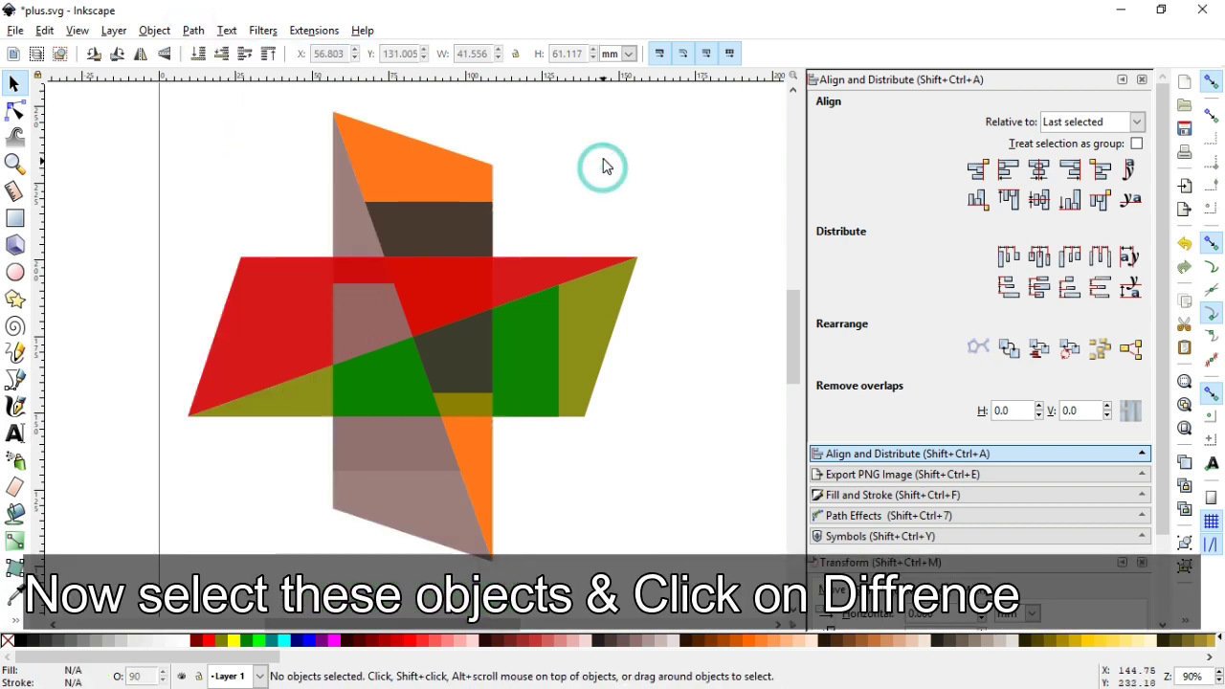
key(ctrl+s)
key(ctrl+s)
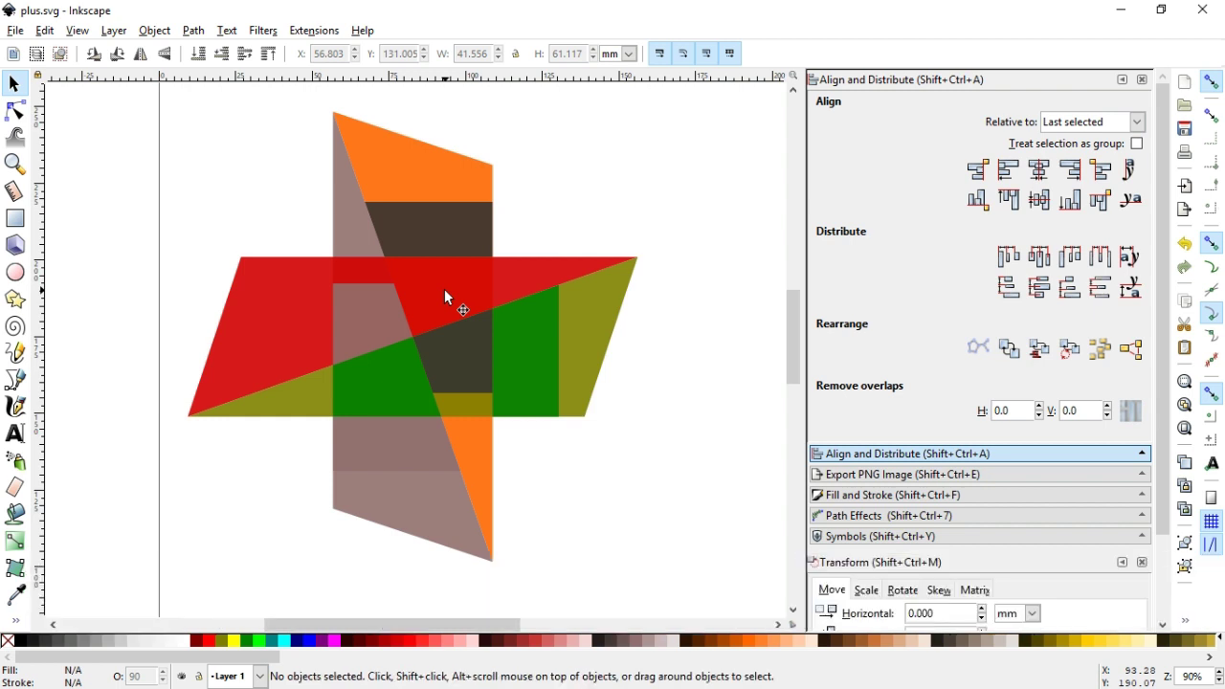
Duplicate the red band as a grey-brown copy and subtract a copy of the vertical band from it.
click(446, 293)
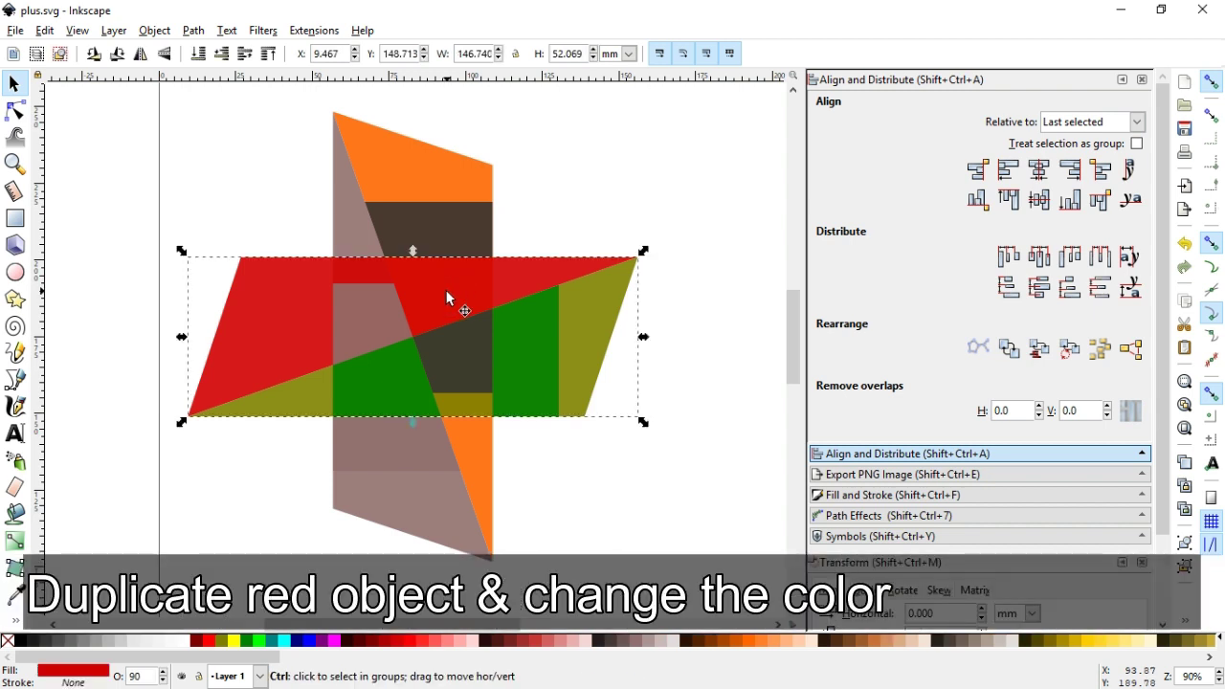
key(ctrl+d)
click(73, 640)
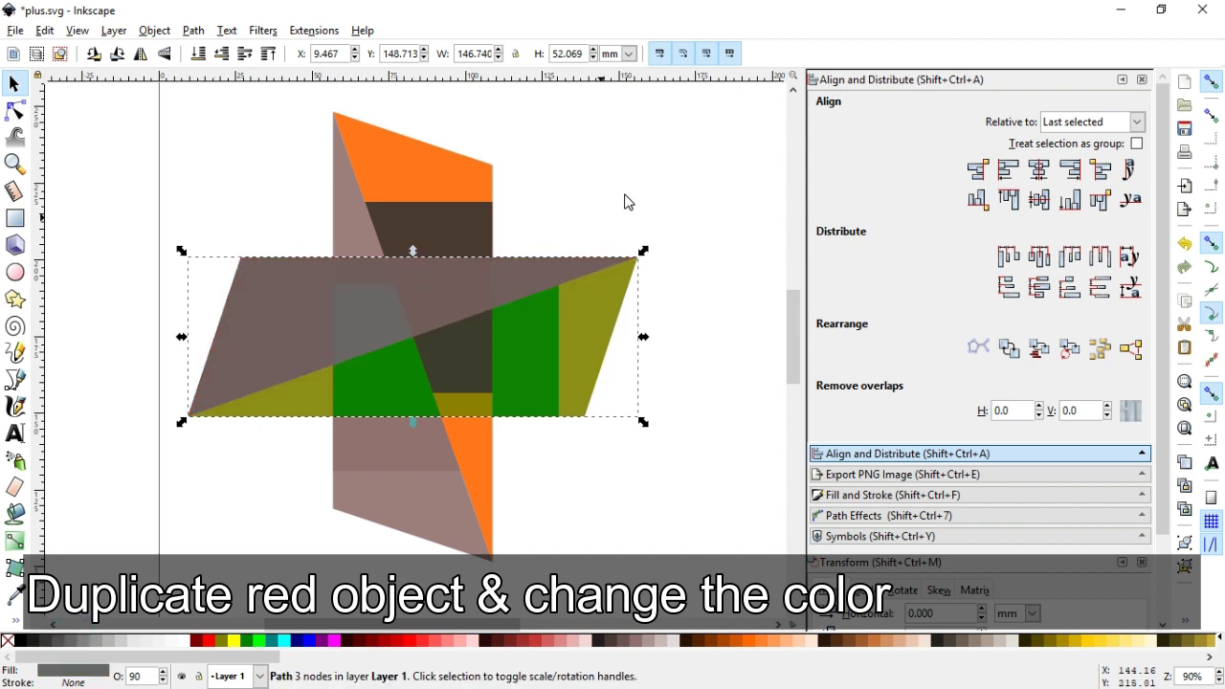
key(Escape)
key(ctrl+d)
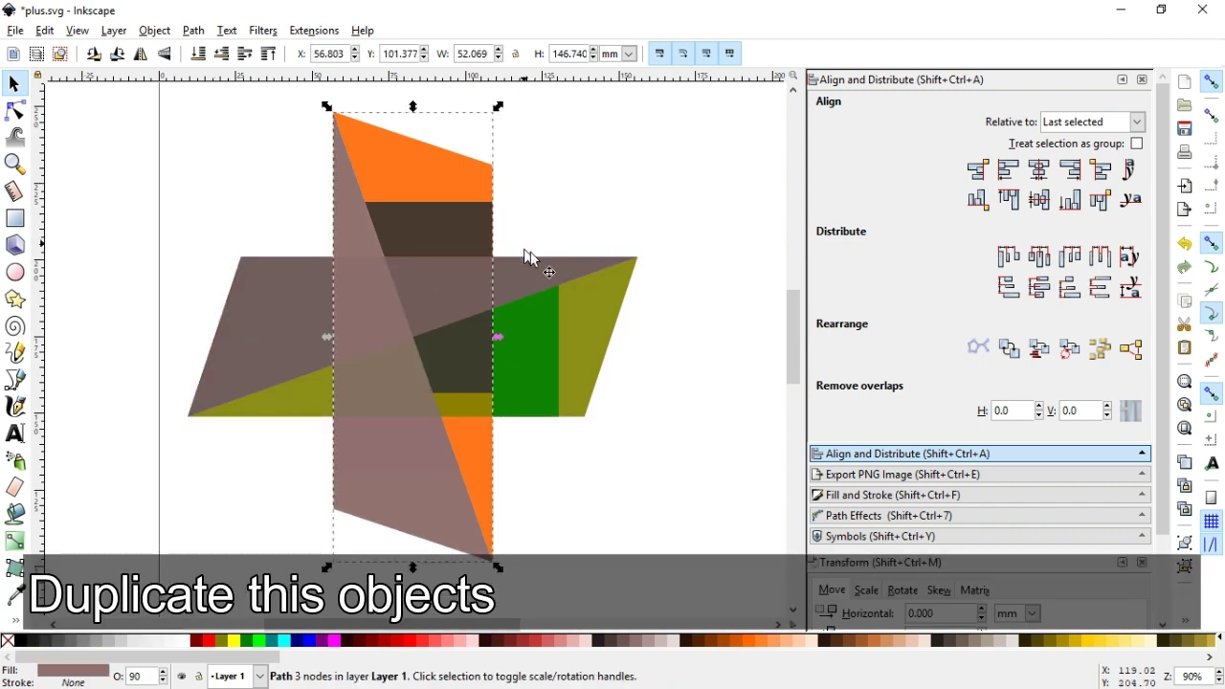
shift+click(538, 265)
click(191, 29)
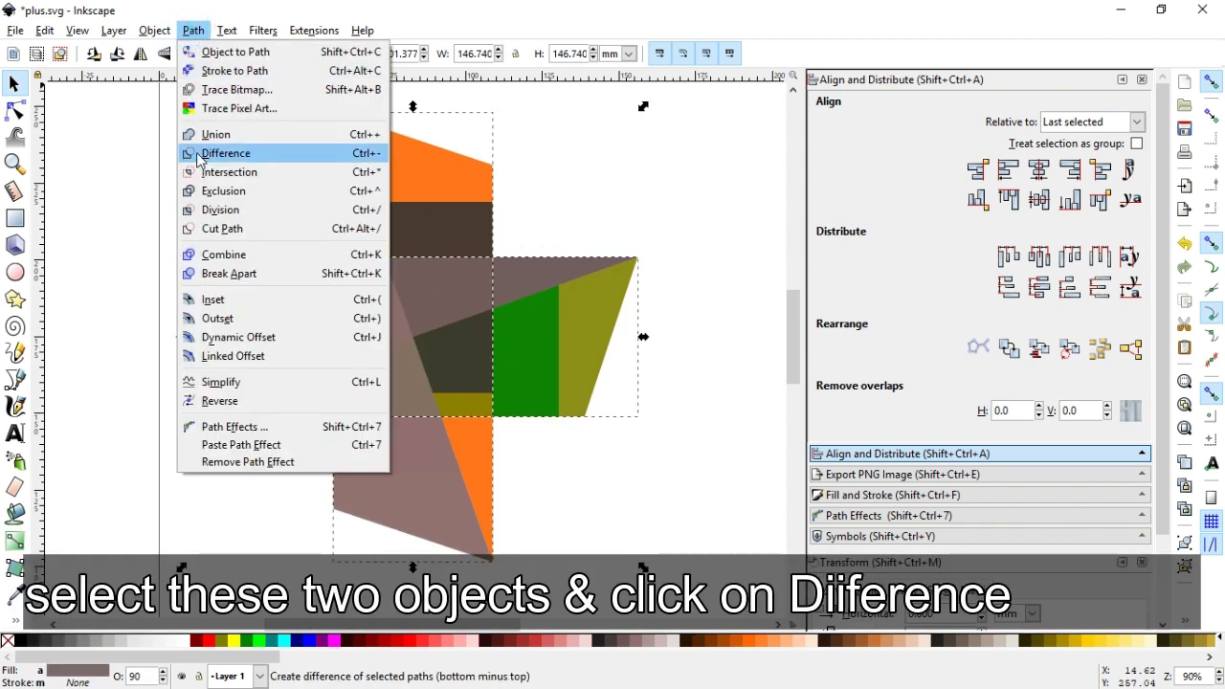
click(219, 154)
Cut a drawn rectangle out of the grey-brown band's left end with Difference.
click(183, 216)
drag(106, 184, 258, 461)
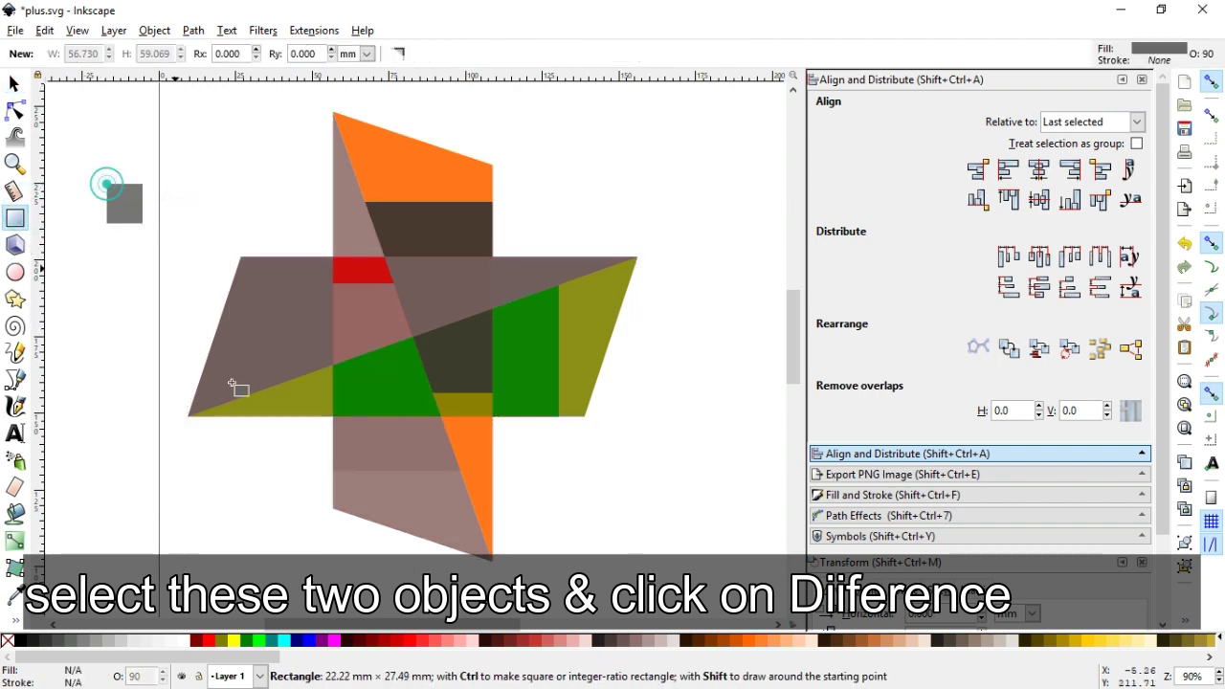
click(15, 84)
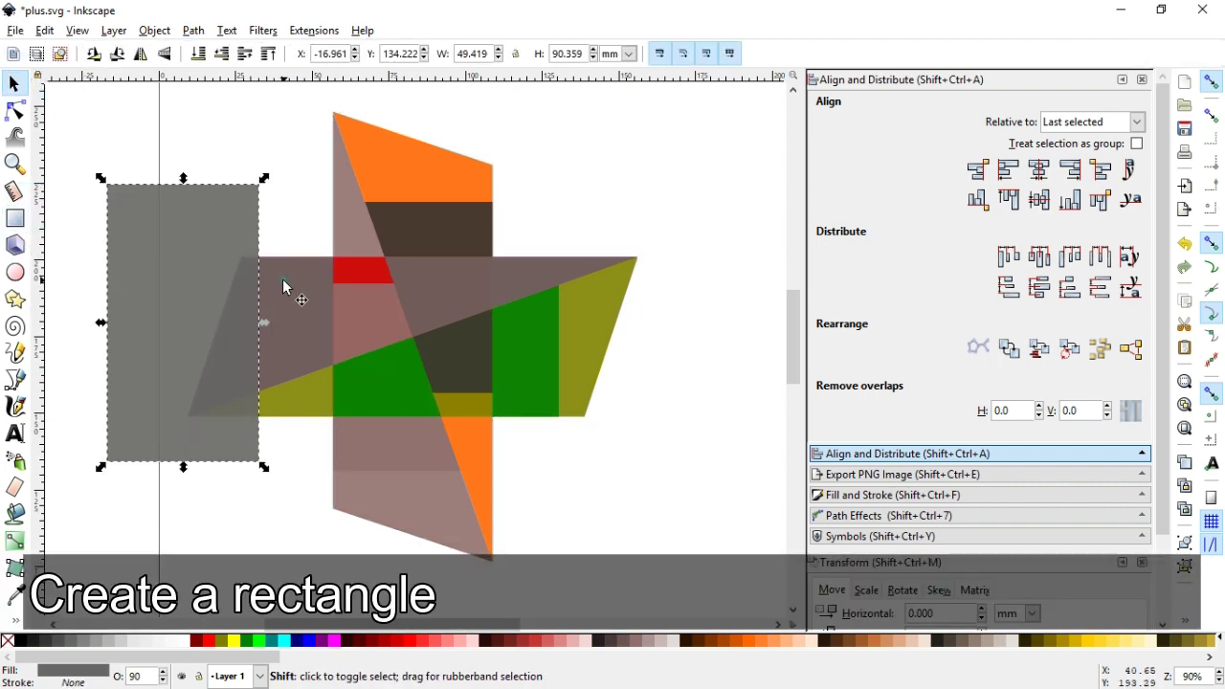
shift+click(282, 278)
click(193, 29)
click(220, 153)
Cut a second rectangle out of the band's right end, exposing red, and save plus.svg.
click(14, 218)
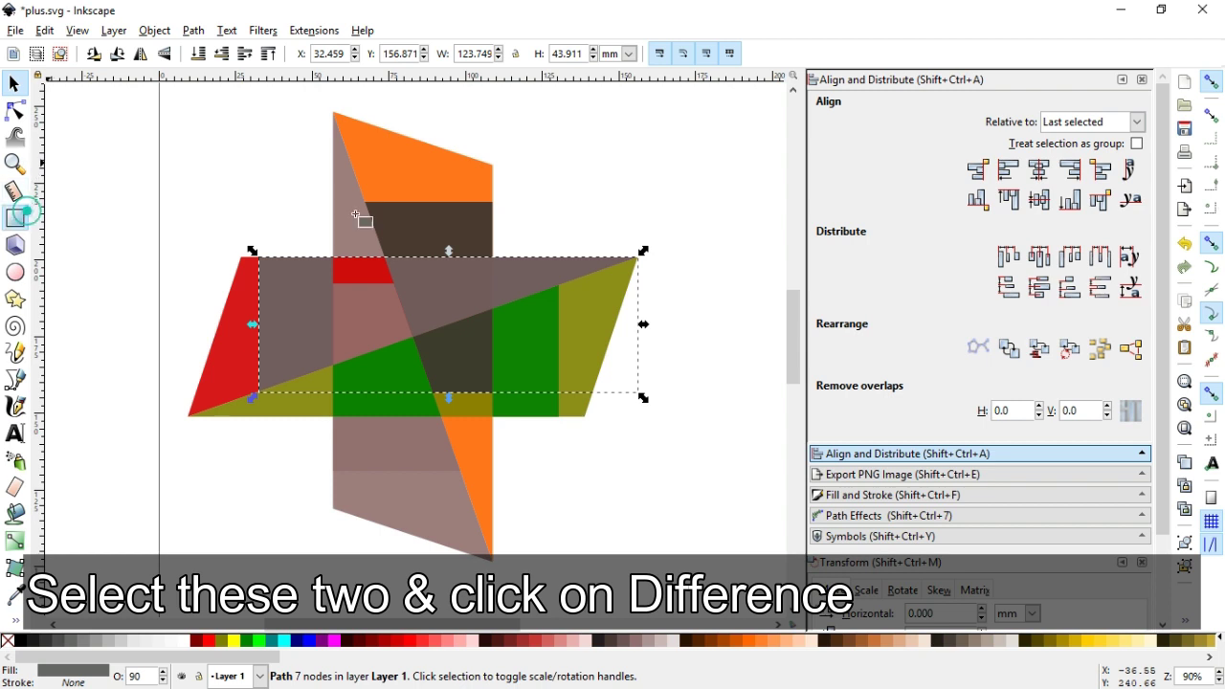
drag(474, 171, 680, 363)
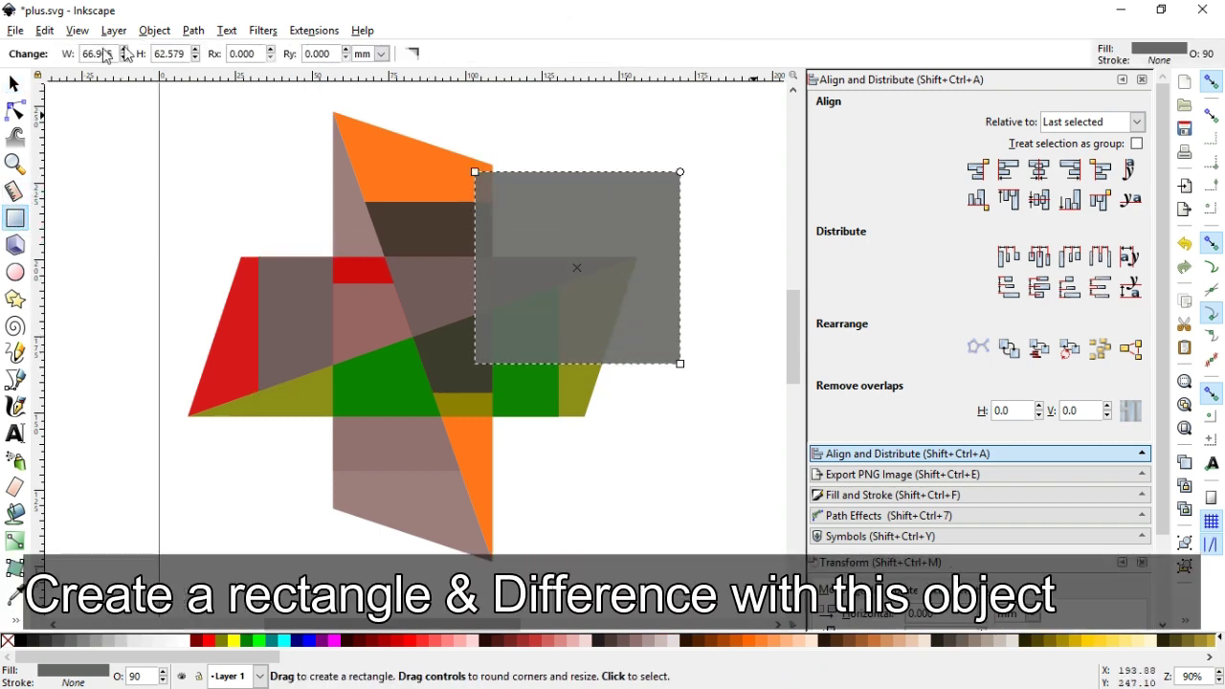
click(14, 84)
shift+click(452, 292)
click(193, 30)
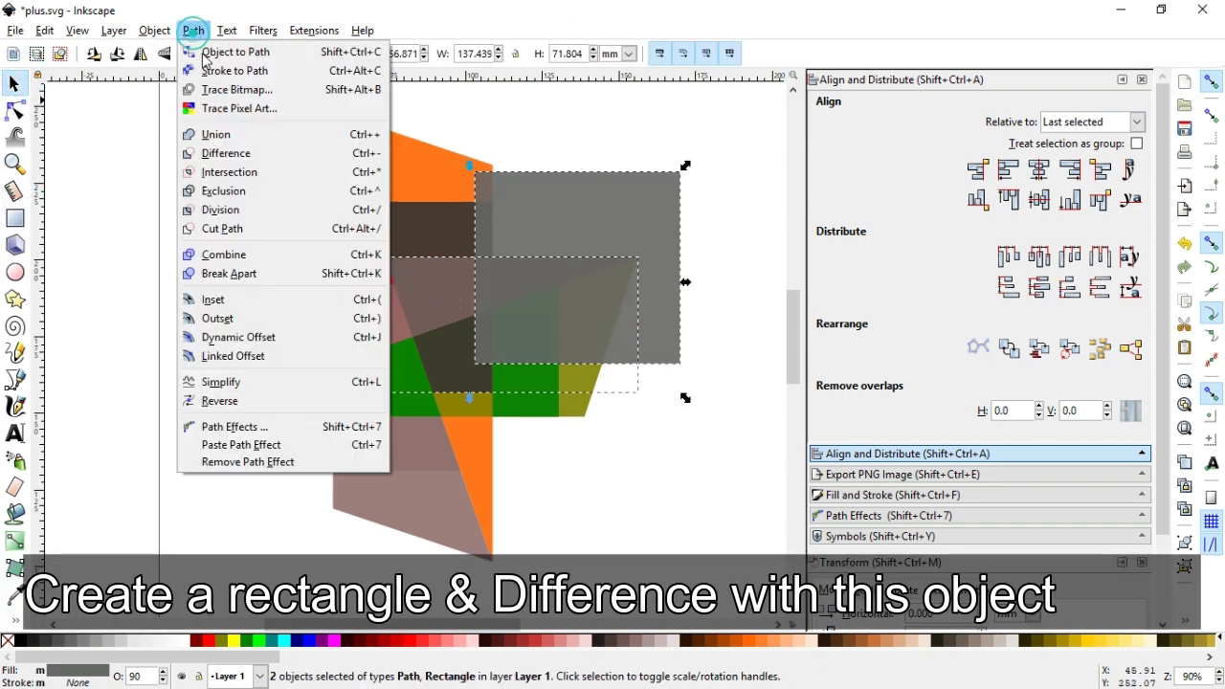
click(224, 153)
click(180, 206)
key(ctrl+s)
key(ctrl+s)
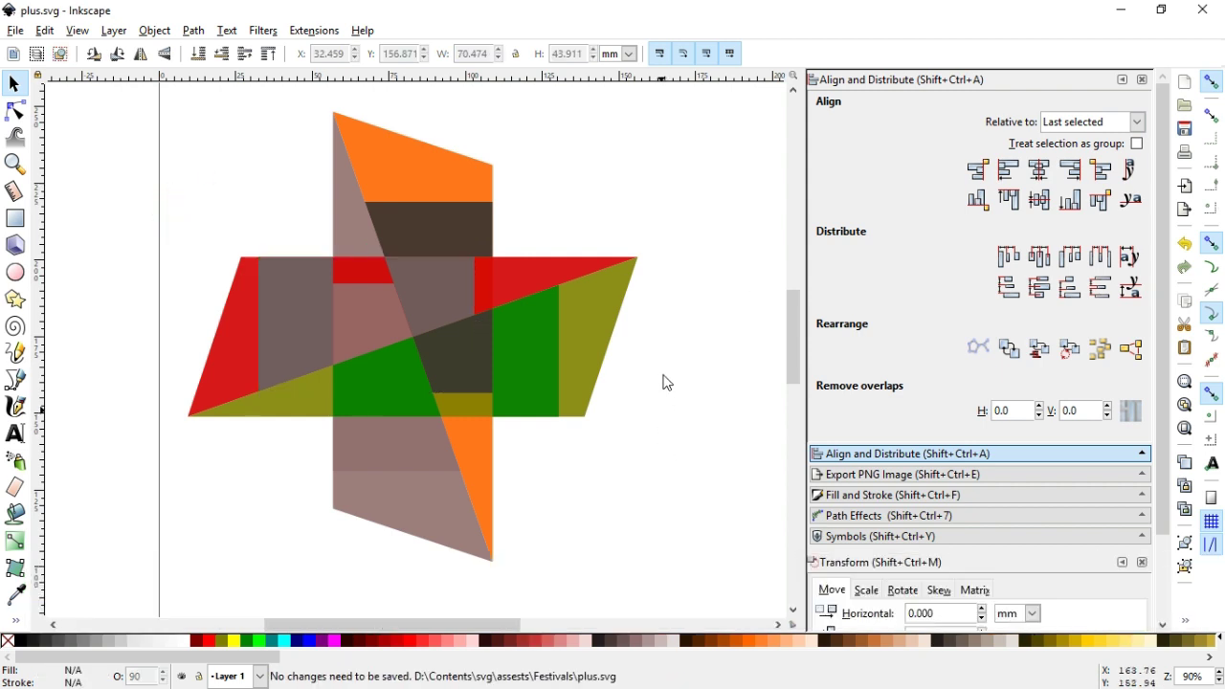
Select the red band pieces and recolour them crimson.
click(551, 278)
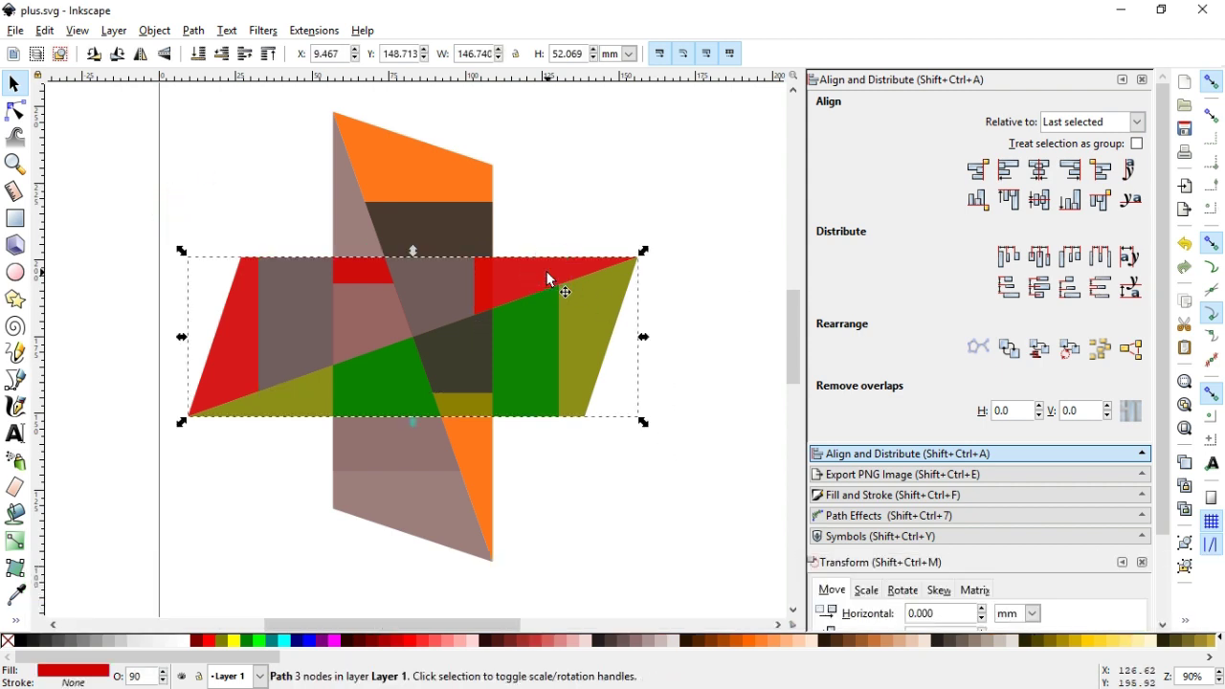
key(shift)
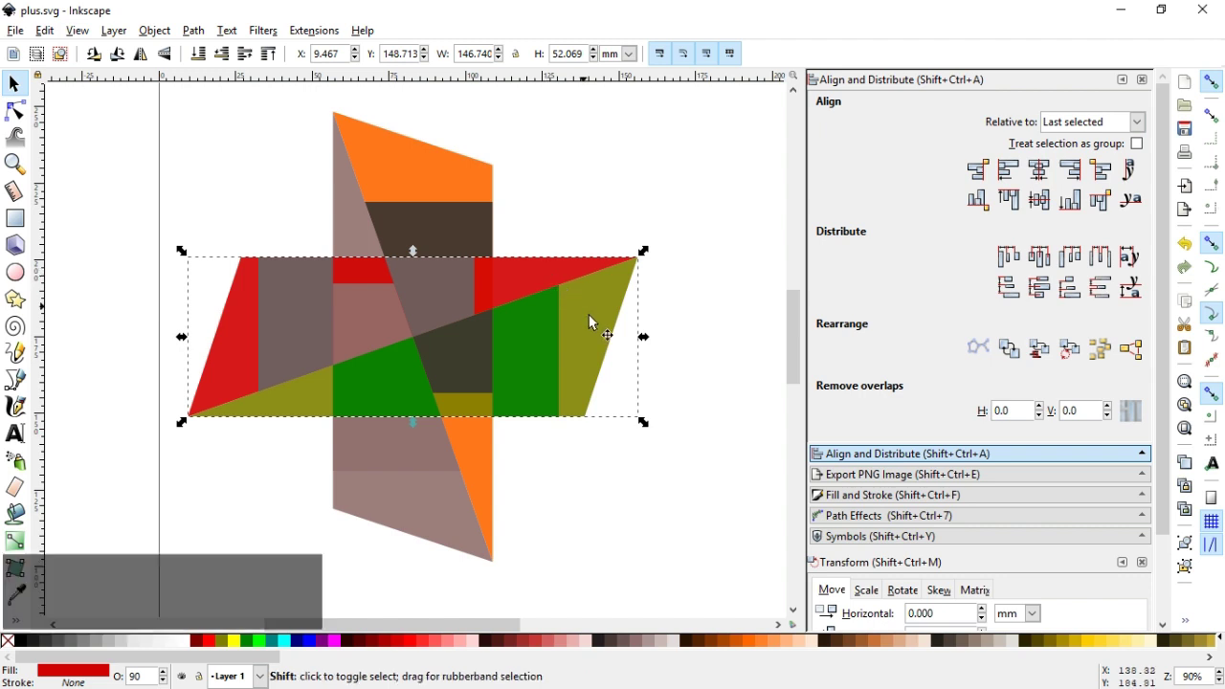
scroll(651, 660, right, 10)
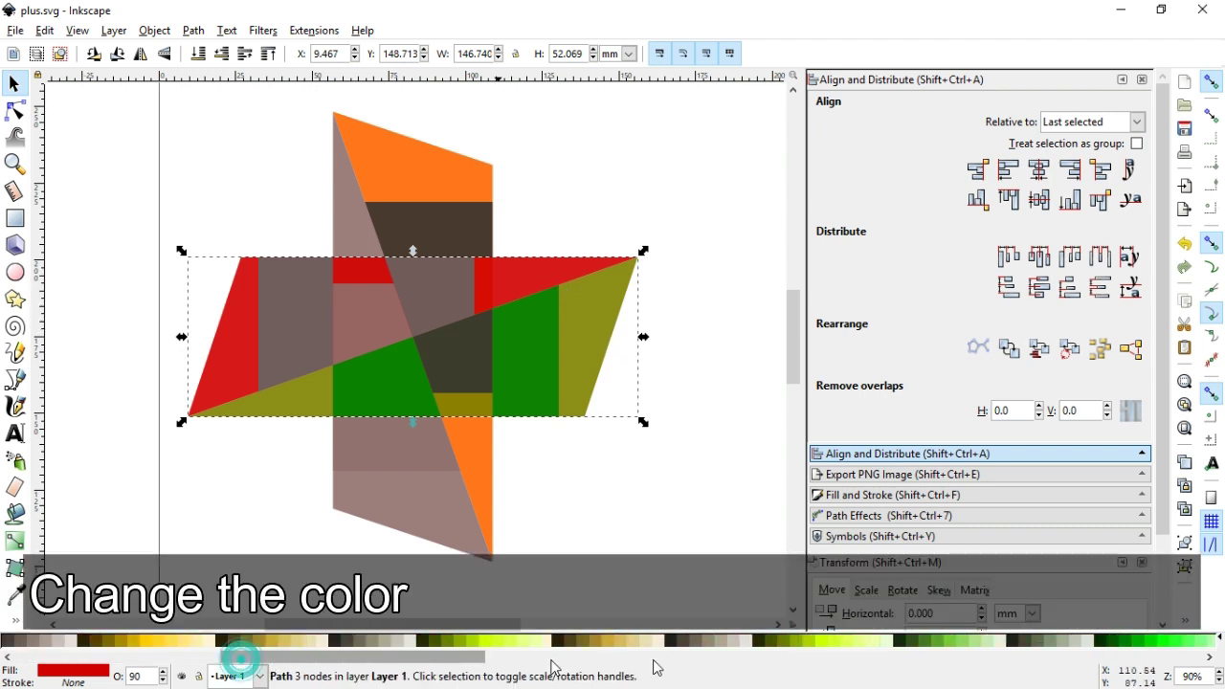
click(985, 641)
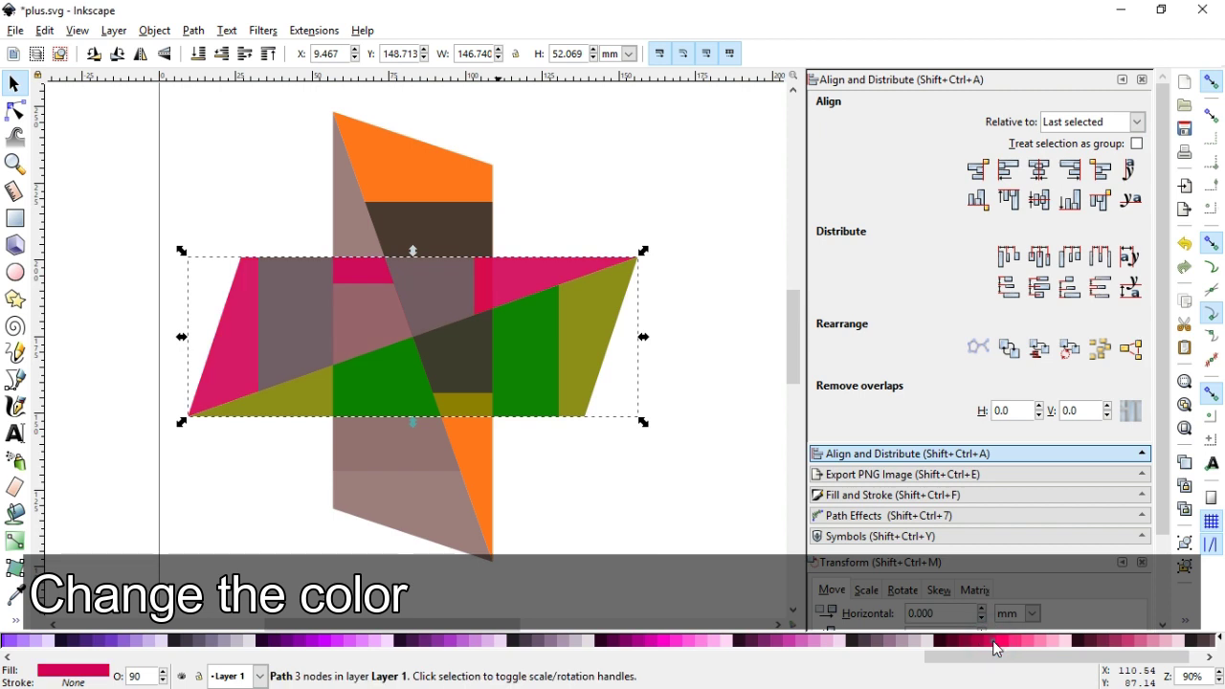
Set the band to 100% opacity with bright pink #FF0066 fill, then save.
click(908, 495)
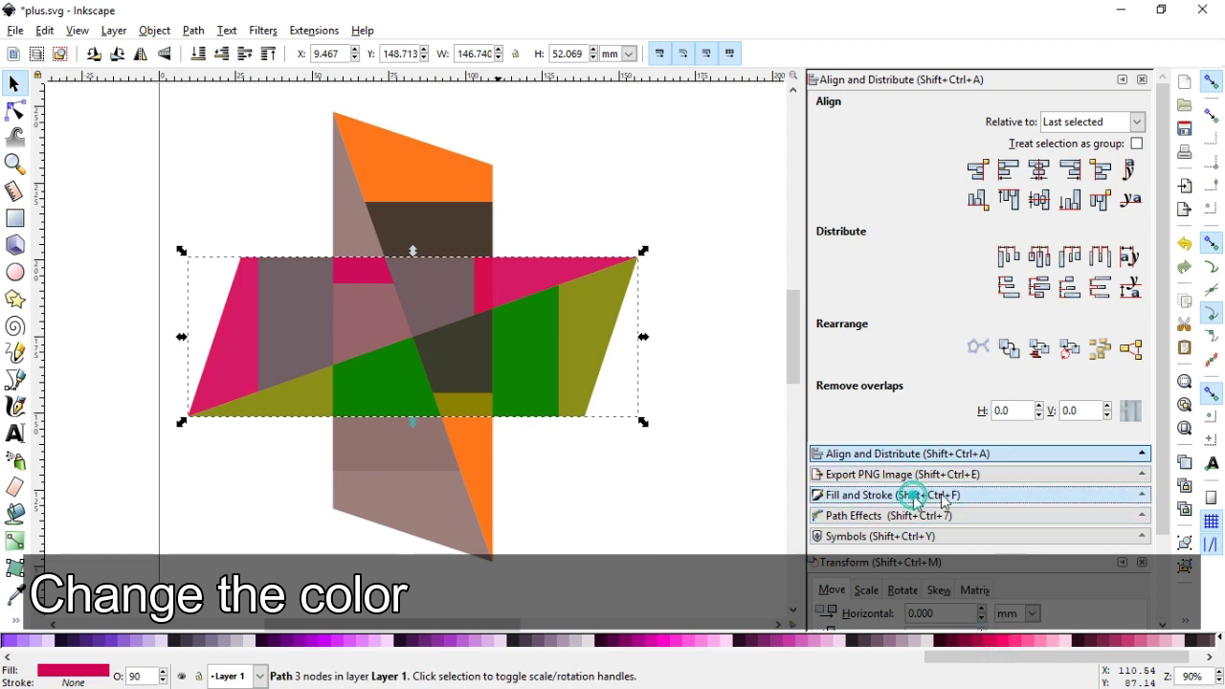
double_click(1122, 403)
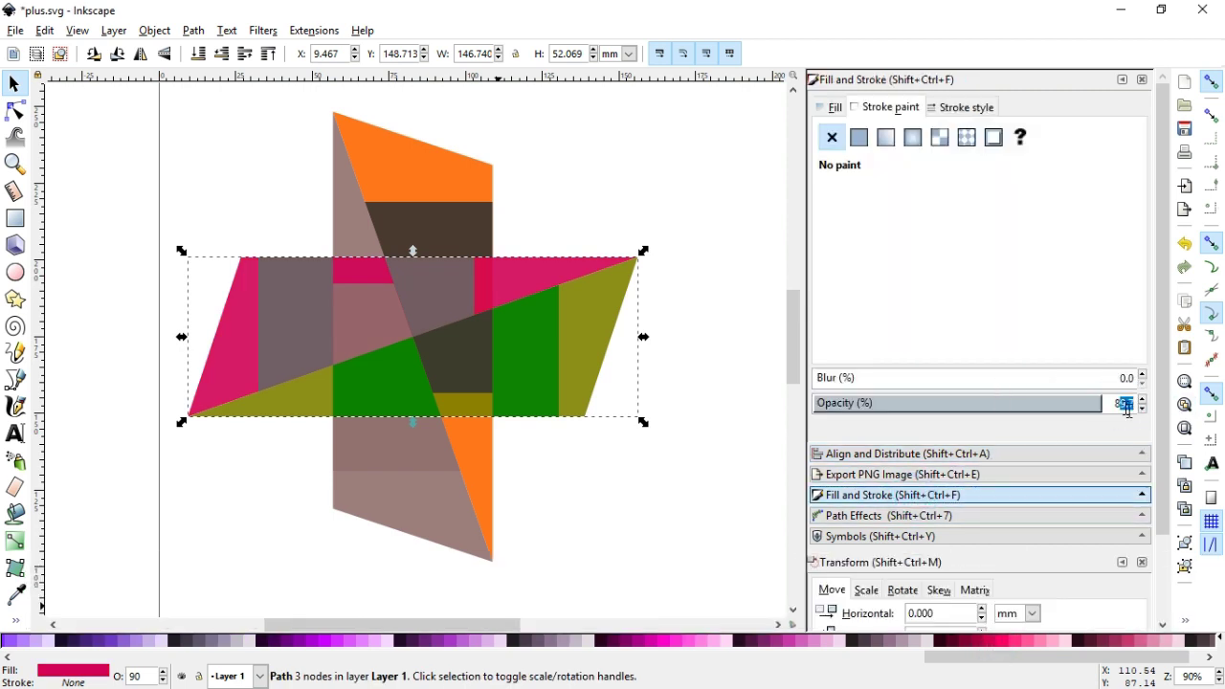
text(100)
key(Return)
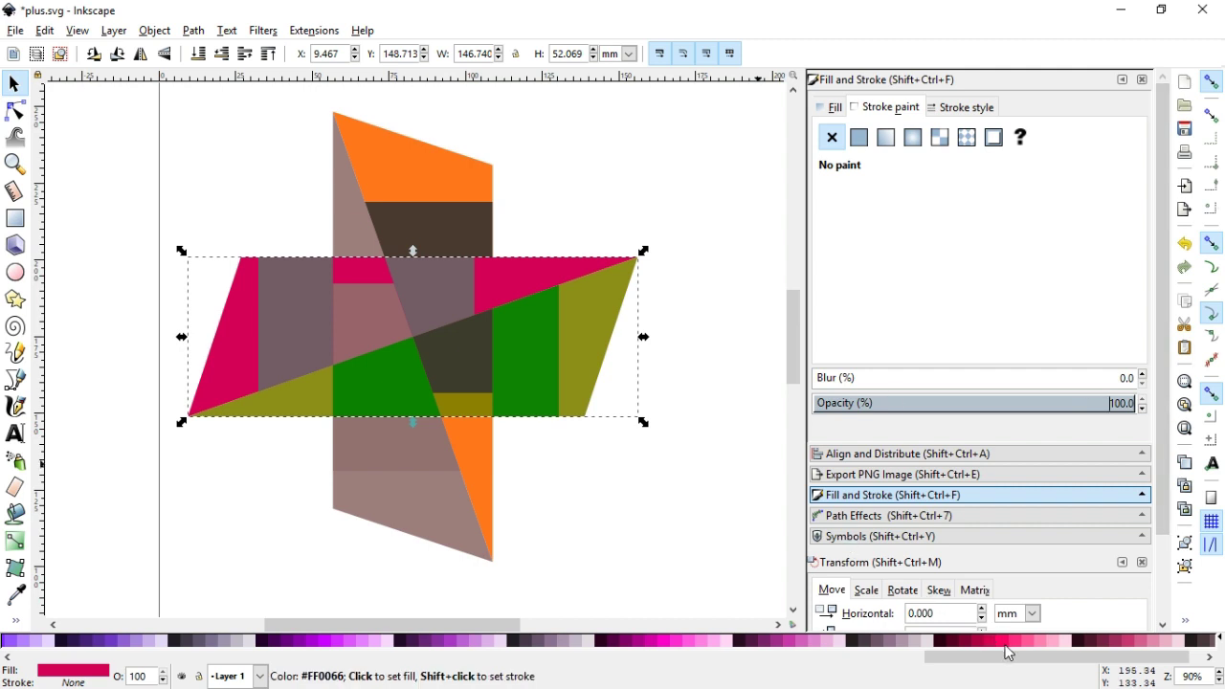
click(1007, 643)
click(595, 192)
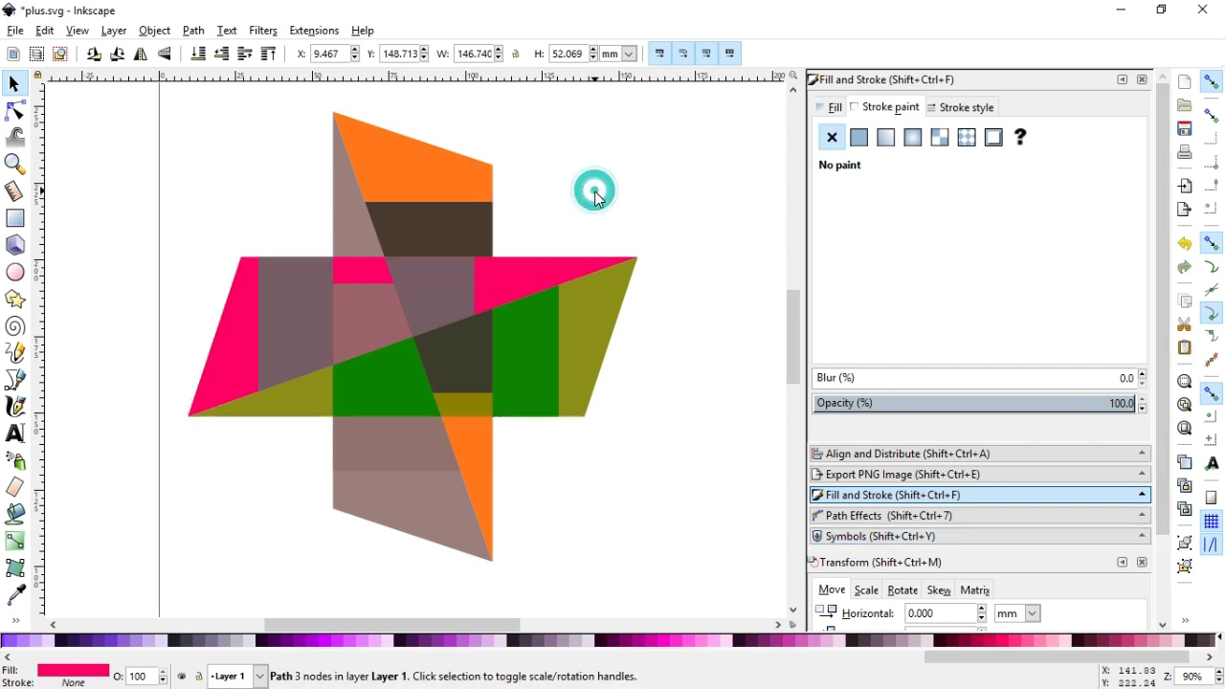
key(ctrl+s)
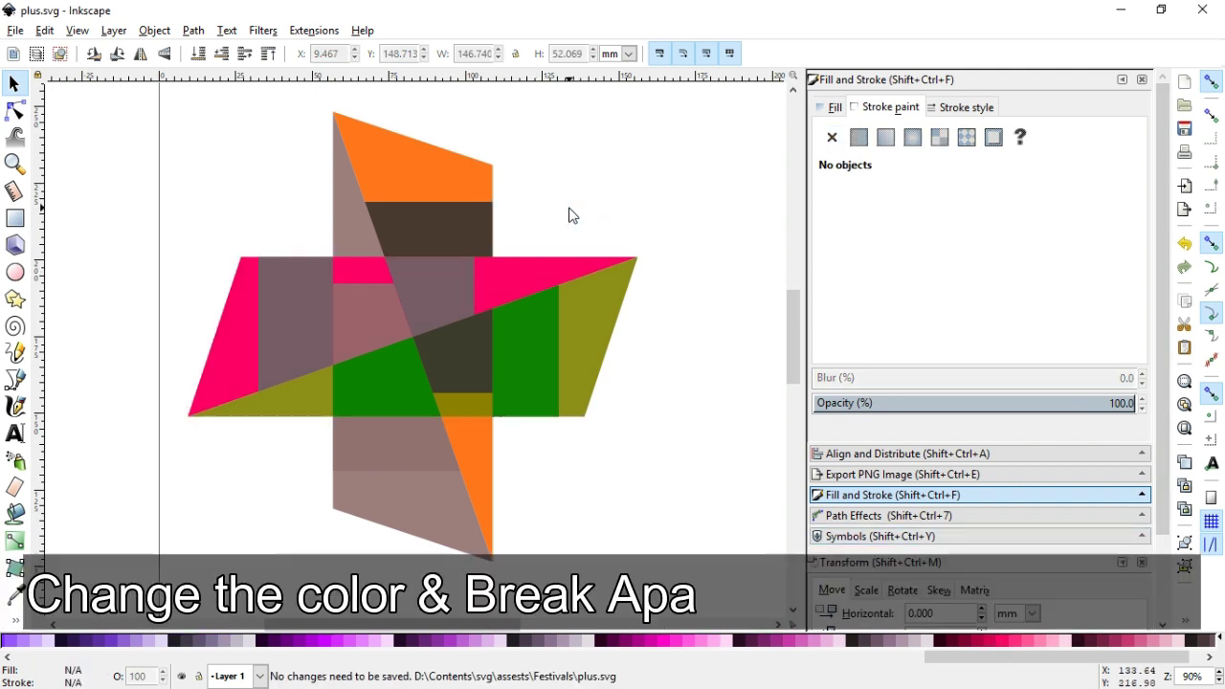
click(422, 294)
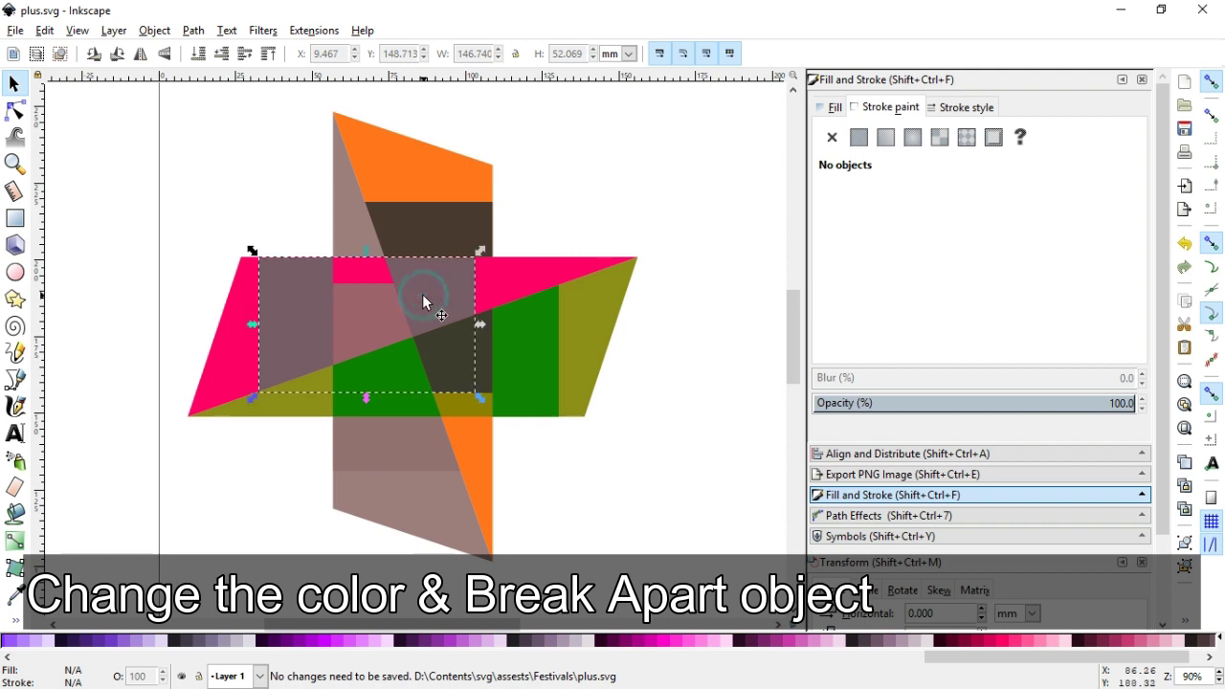
Fill the horizontal arm's overlap shape dark maroon #2B0011 and break it apart.
click(938, 641)
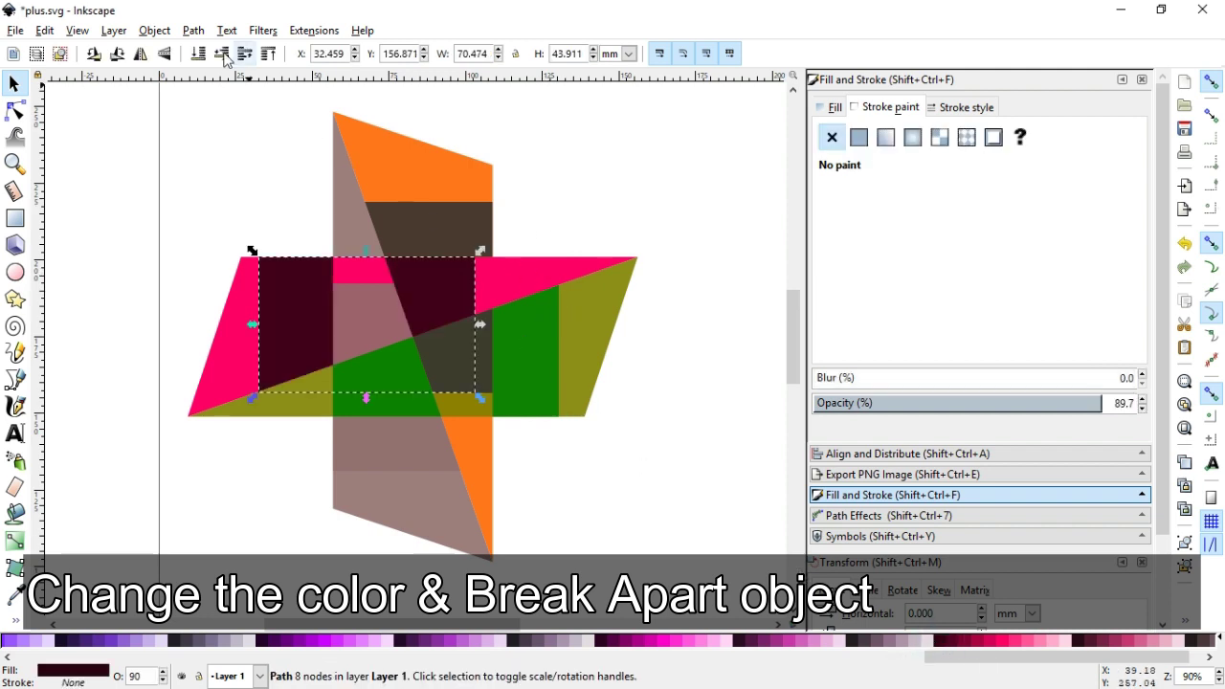
click(192, 31)
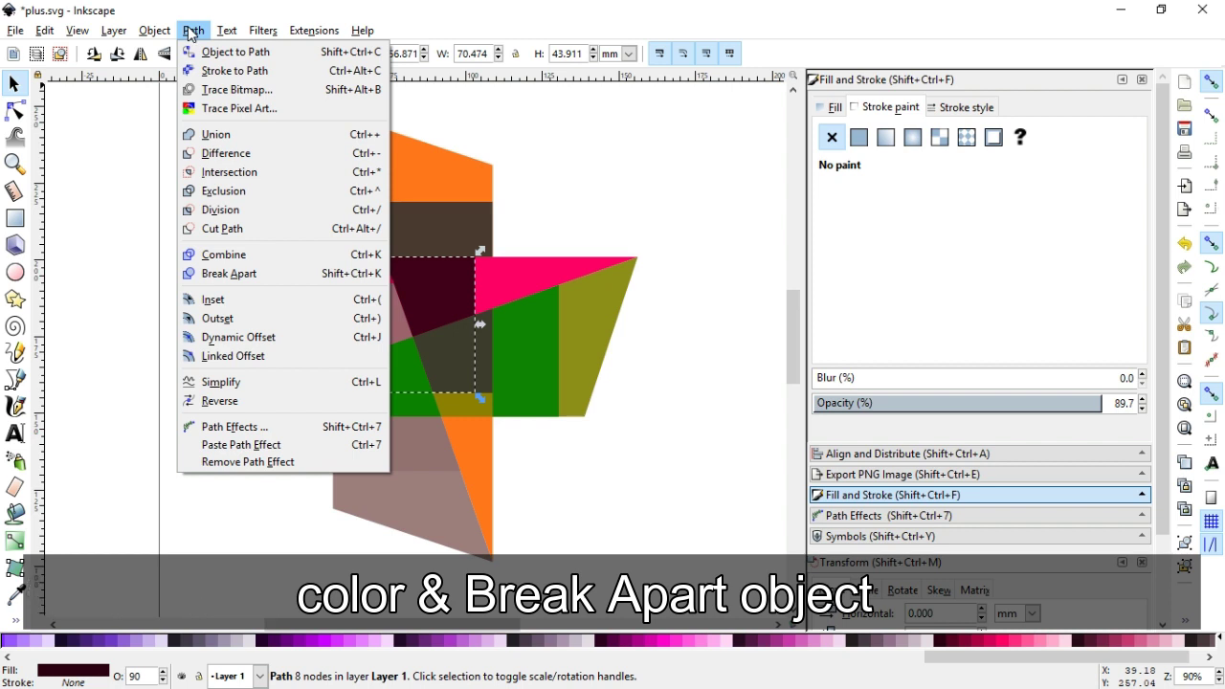
click(228, 273)
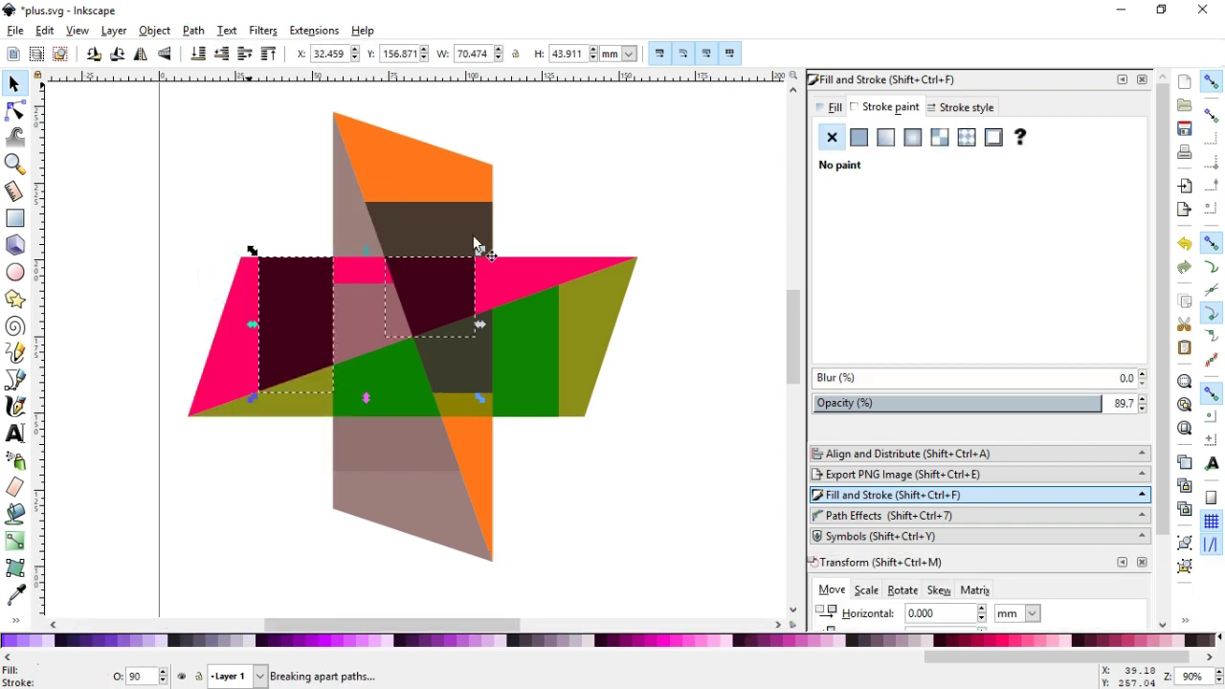
click(587, 192)
Give the small square and left maroon rectangle linear gradients, redirecting the rectangle's gradient.
click(453, 284)
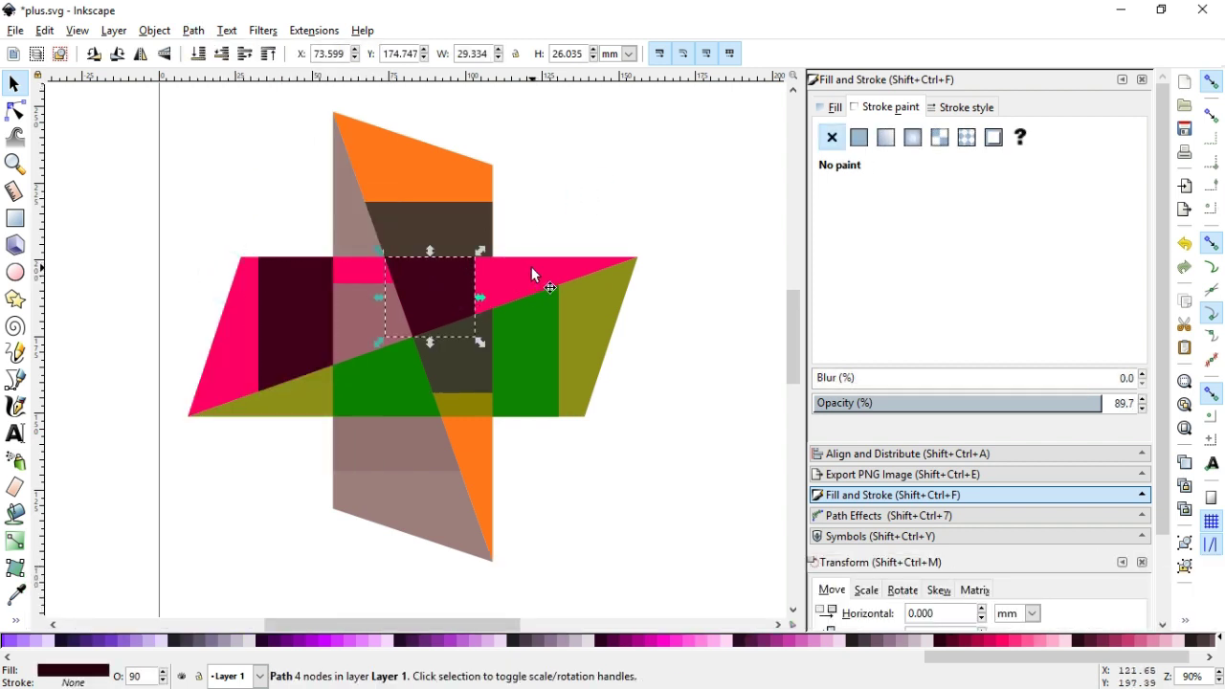
click(832, 107)
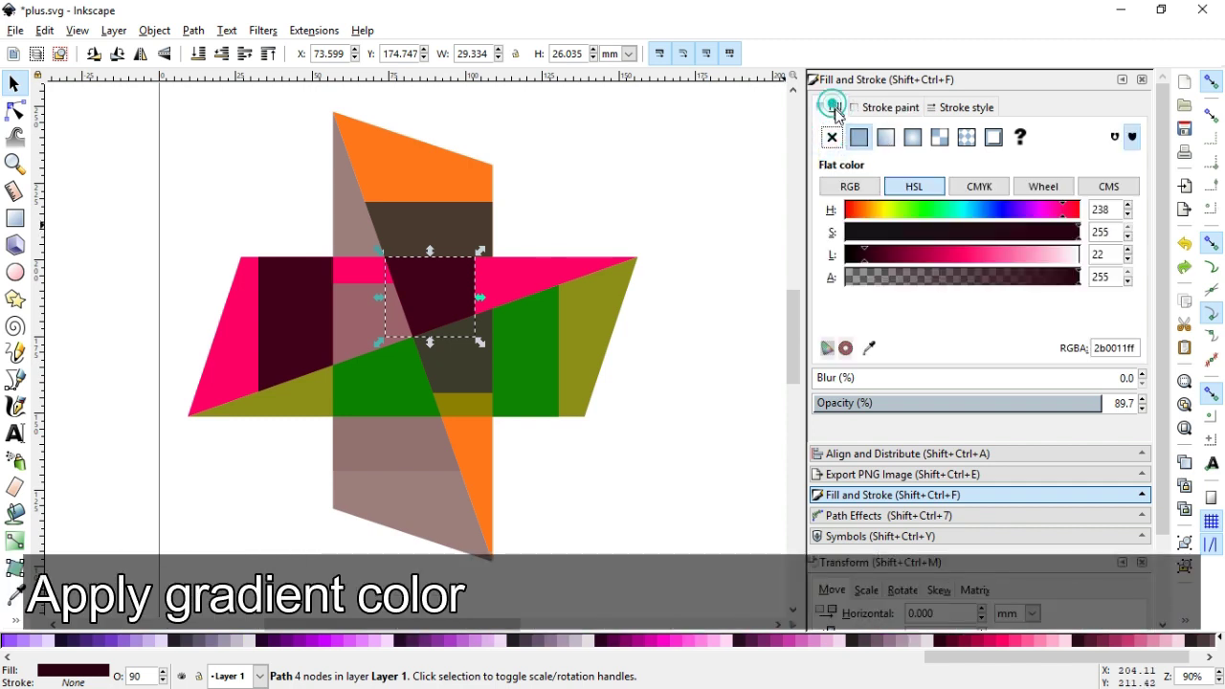
click(885, 137)
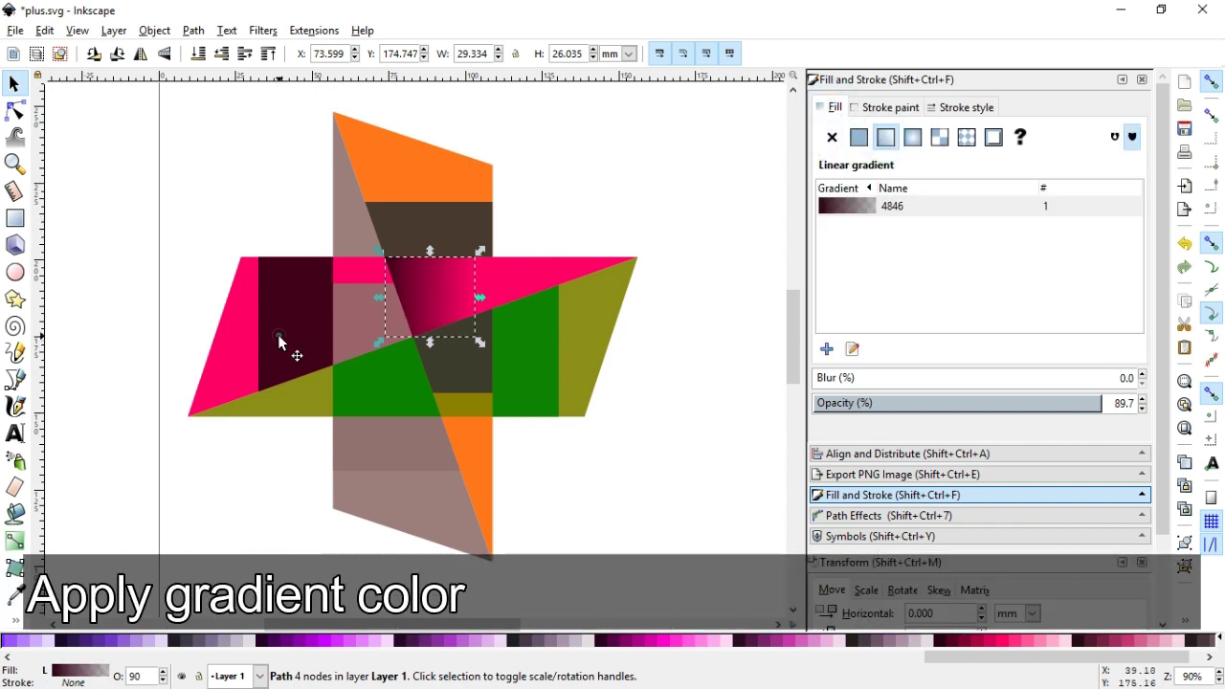
click(280, 342)
click(885, 137)
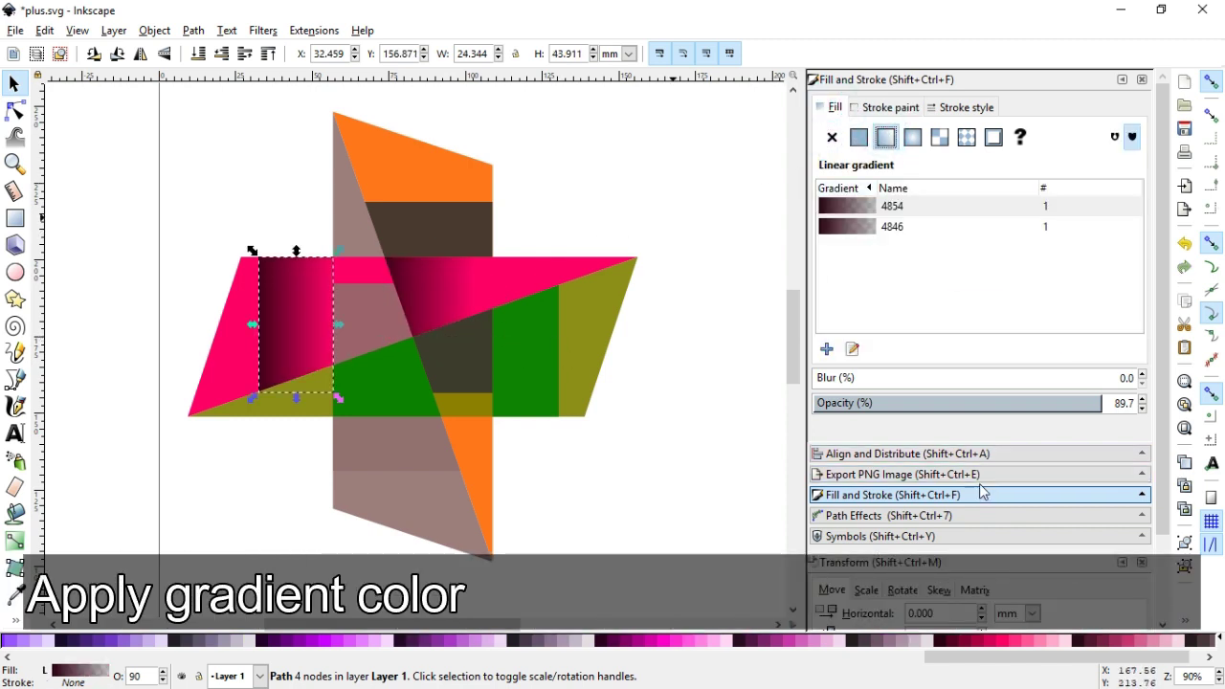
click(852, 349)
drag(254, 324, 364, 309)
Angle the centre square's gradient toward the lower left and save the document.
click(410, 294)
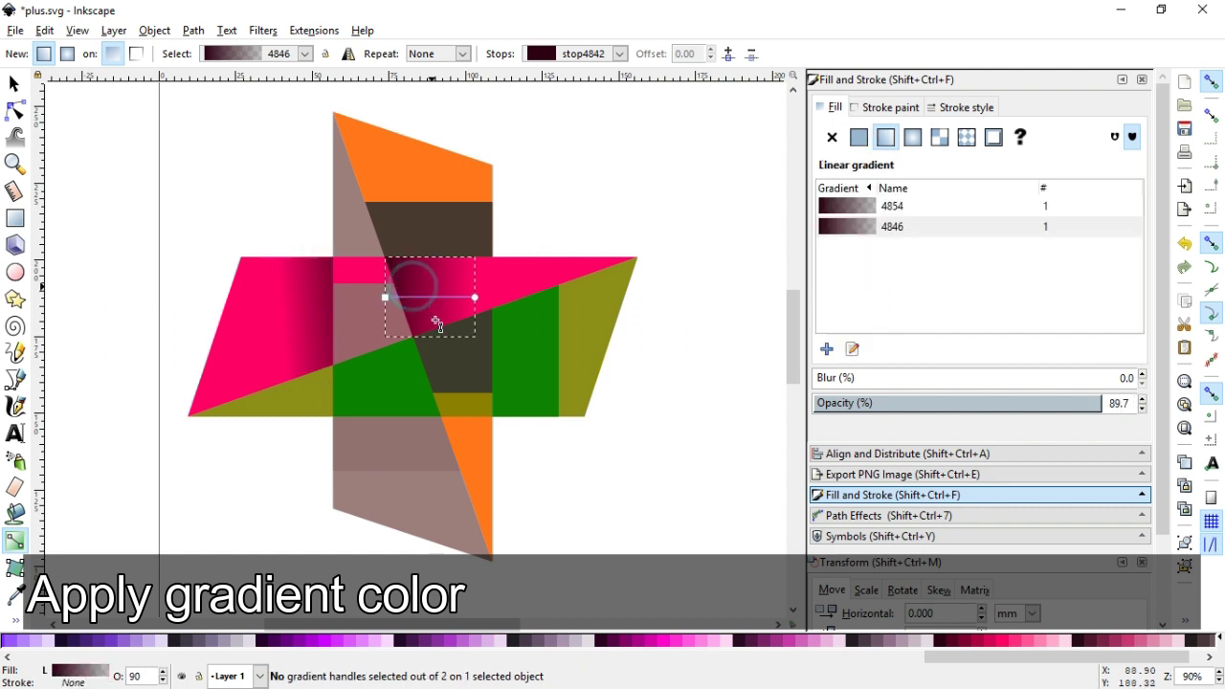
mouse_move(385, 295)
mouse_down()
mouse_move(391, 318)
mouse_move(377, 325)
mouse_up()
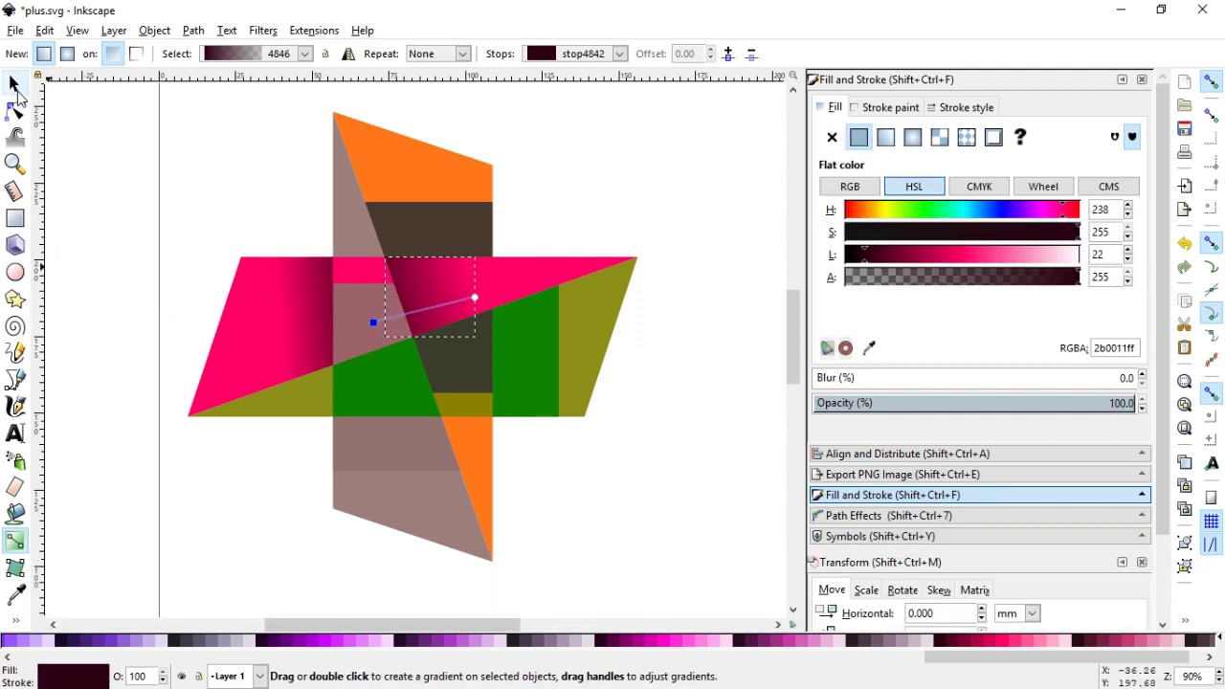
click(15, 83)
key(Escape)
key(ctrl+s)
key(ctrl+s)
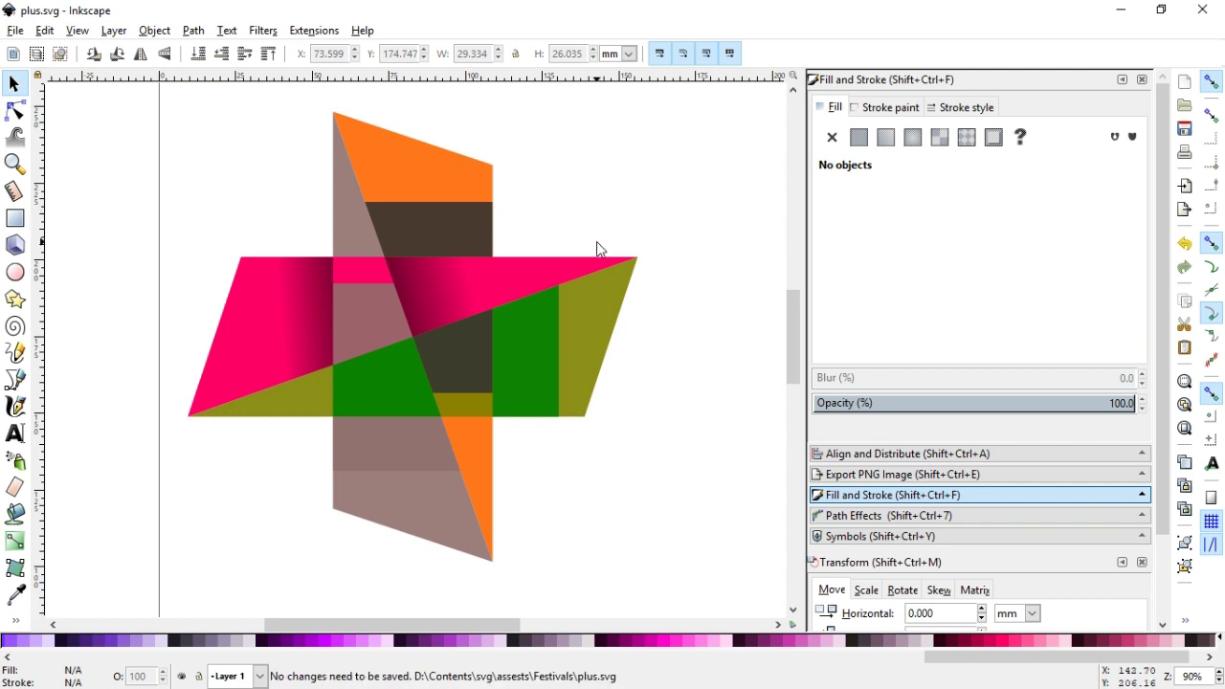
Recolour the olive arm piece hot pink #FF0066 at 100% opacity.
click(289, 412)
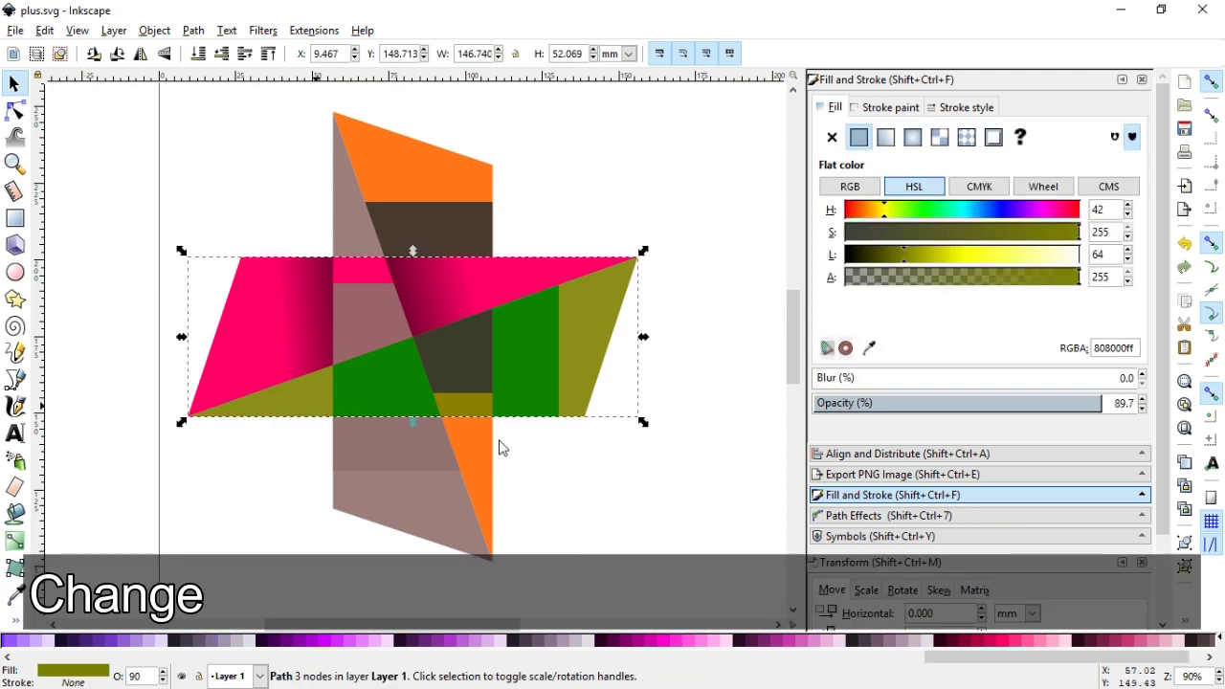
click(1005, 641)
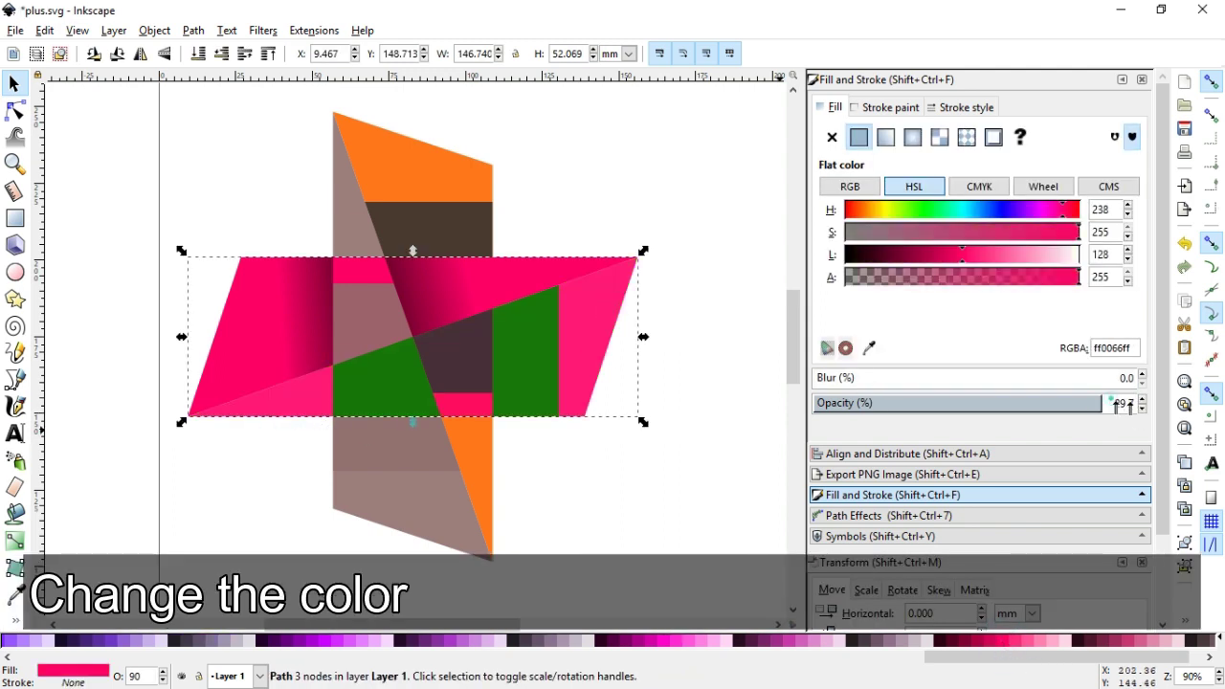
drag(1125, 406, 1193, 408)
Fill the brown vertical overlap dark maroon #2B0011, break it apart, and save.
click(368, 326)
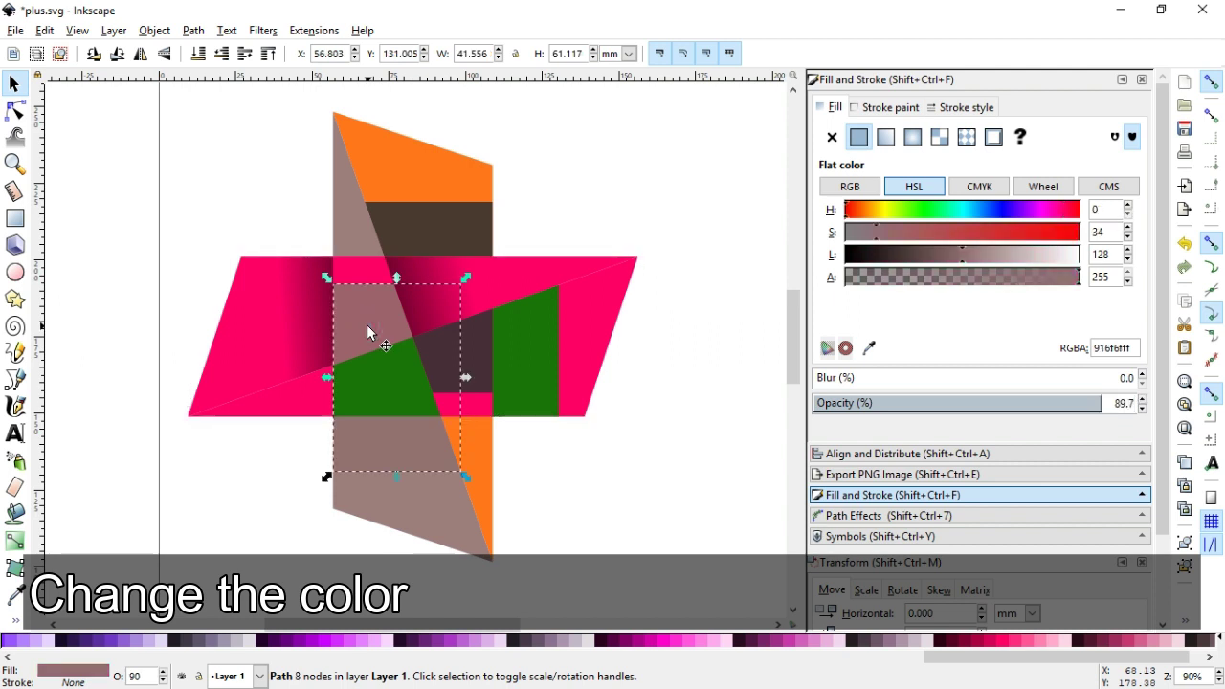
click(947, 648)
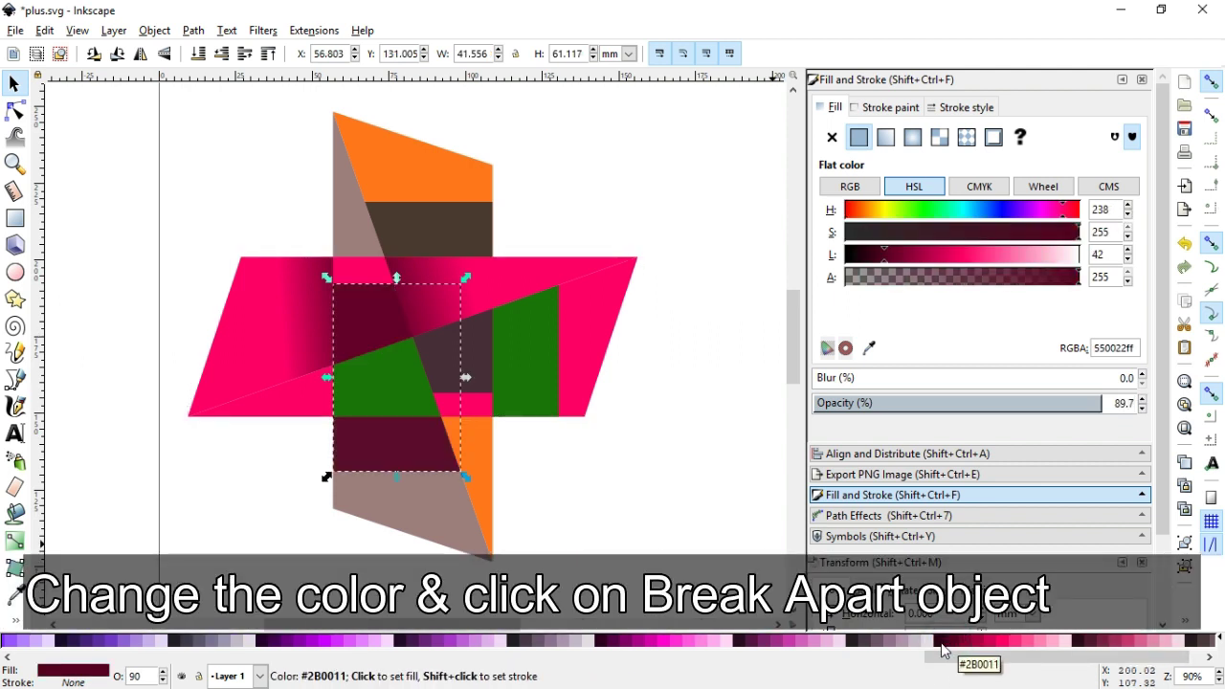
click(943, 648)
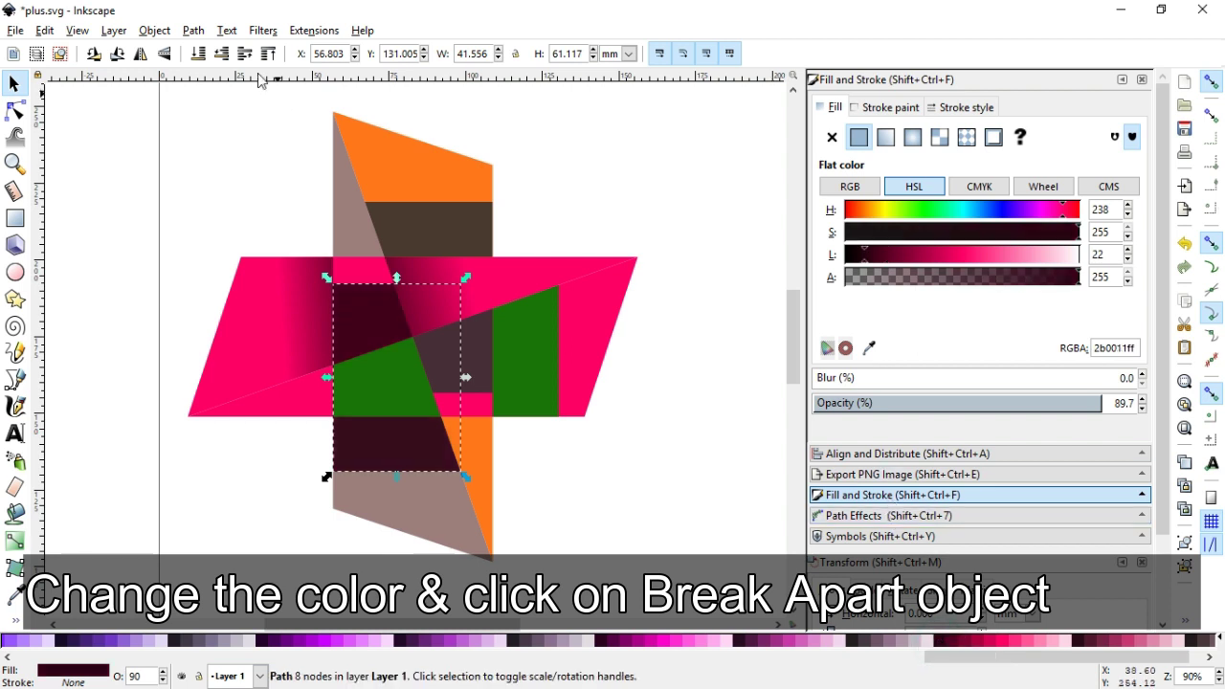
click(194, 31)
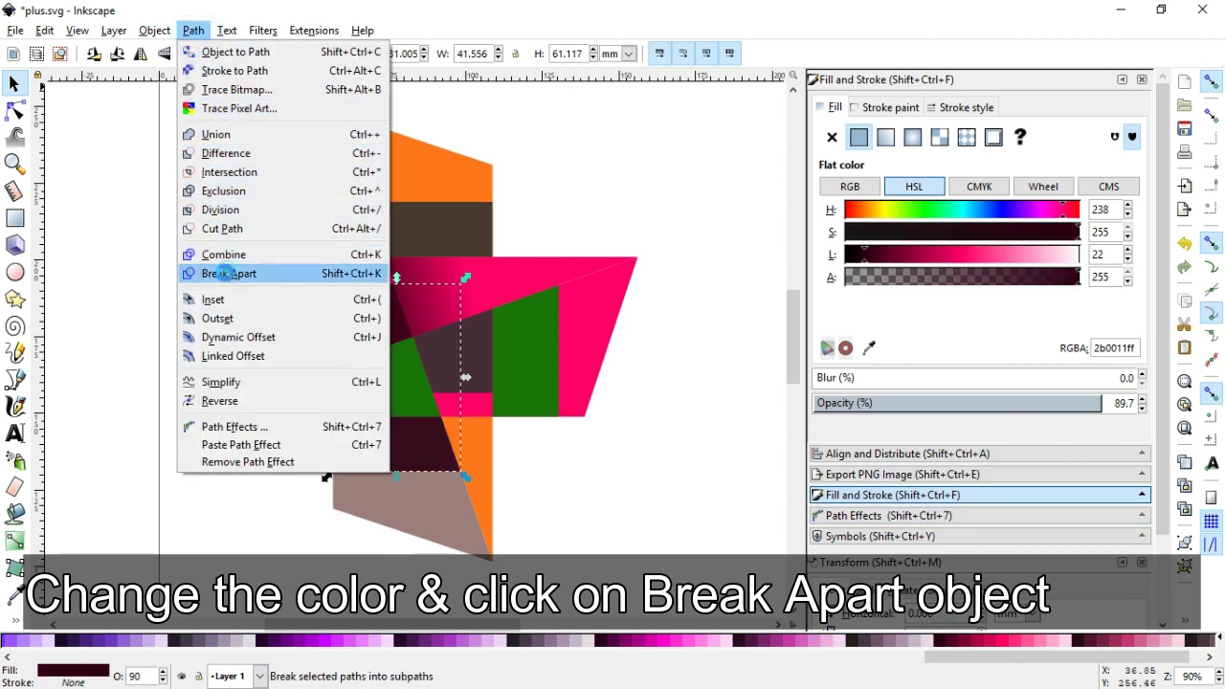
click(229, 273)
click(208, 215)
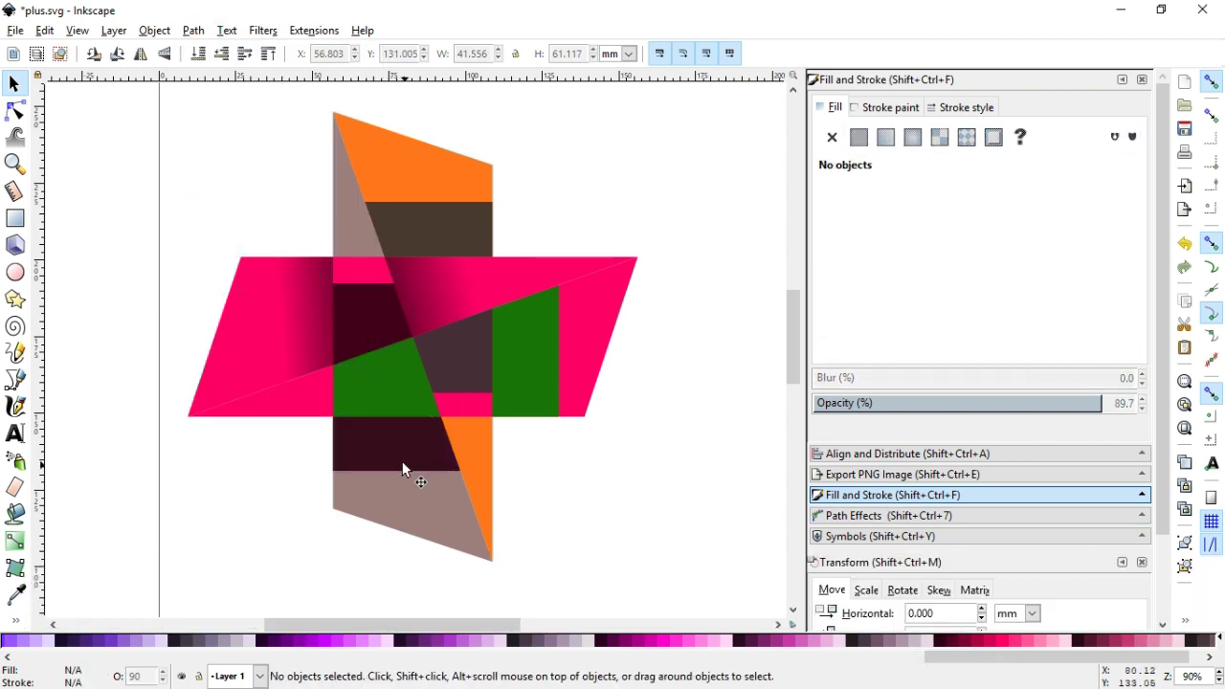
key(ctrl+s)
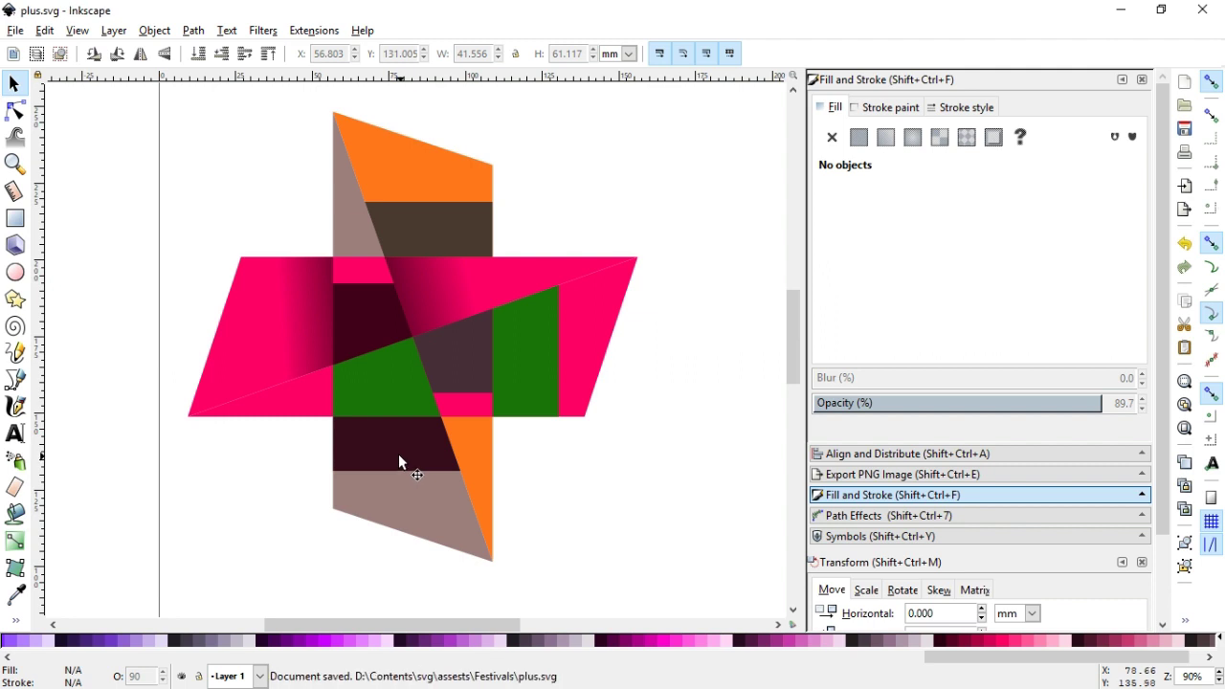
Give the dark rectangle below the horizontal arm a linear gradient fading upward to transparent.
click(400, 462)
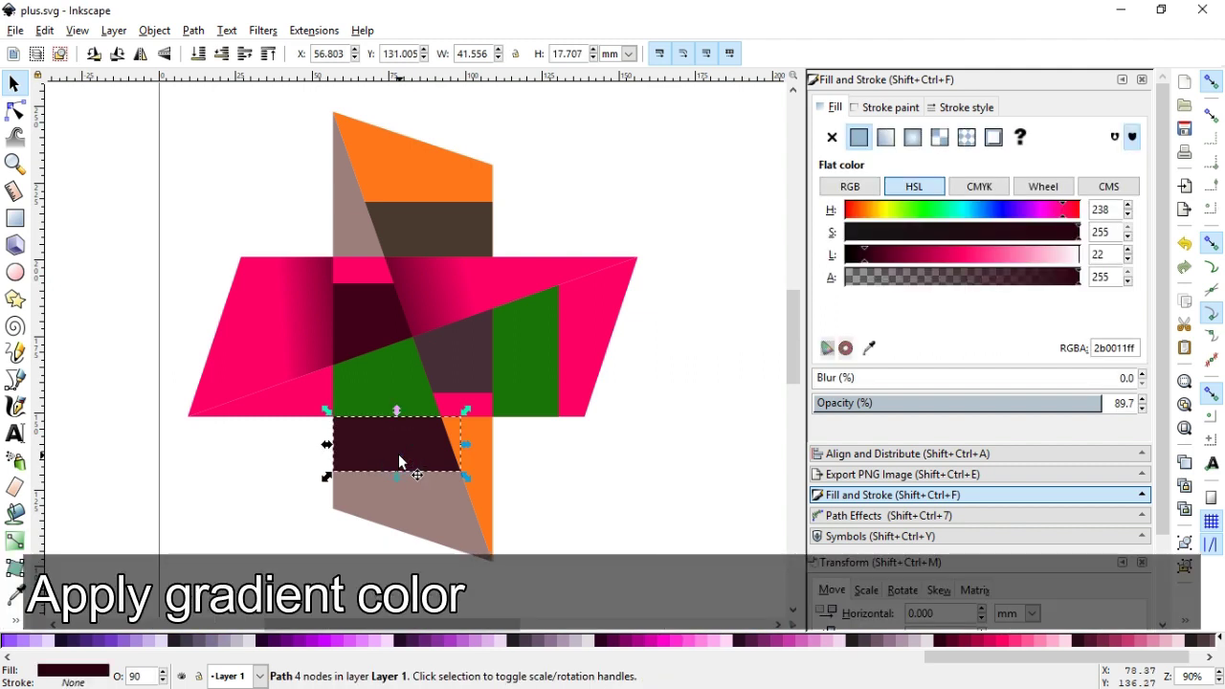
click(885, 137)
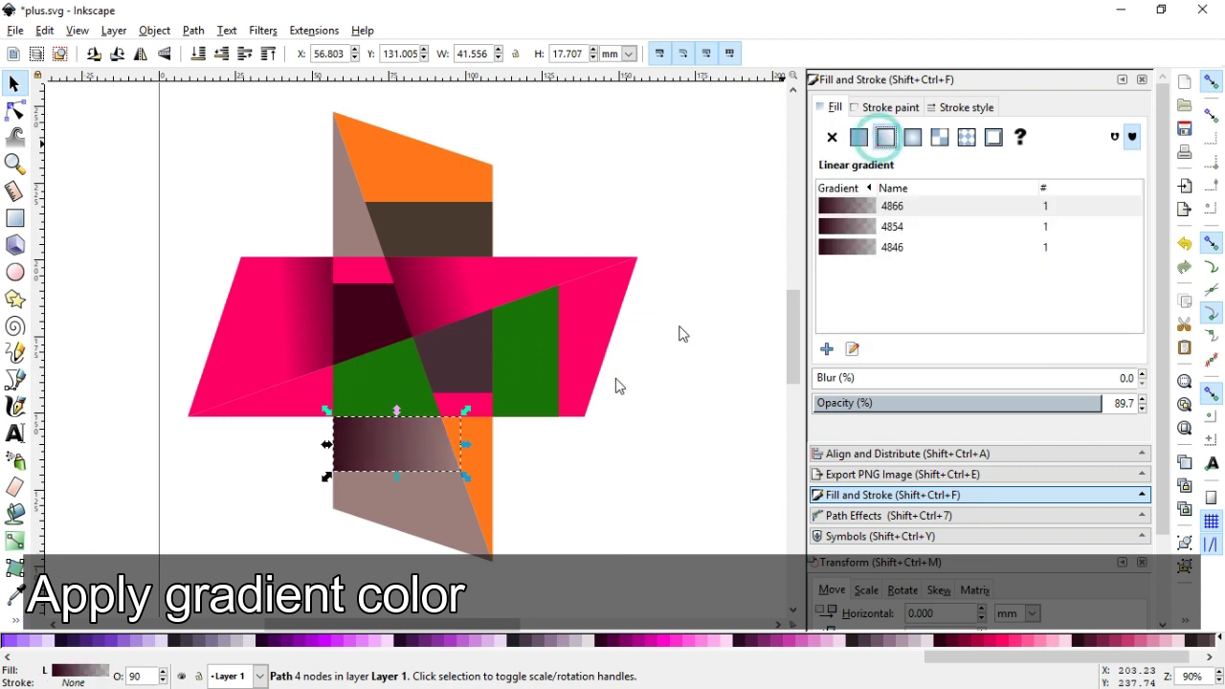
click(852, 348)
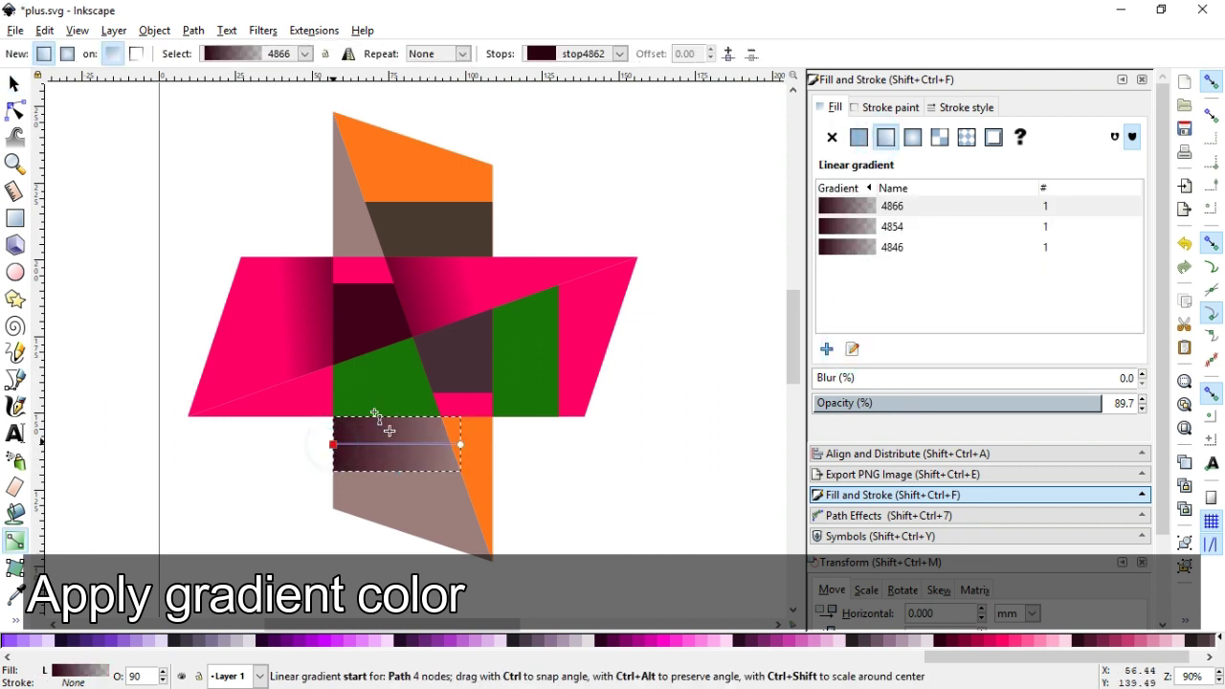
drag(384, 409, 395, 464)
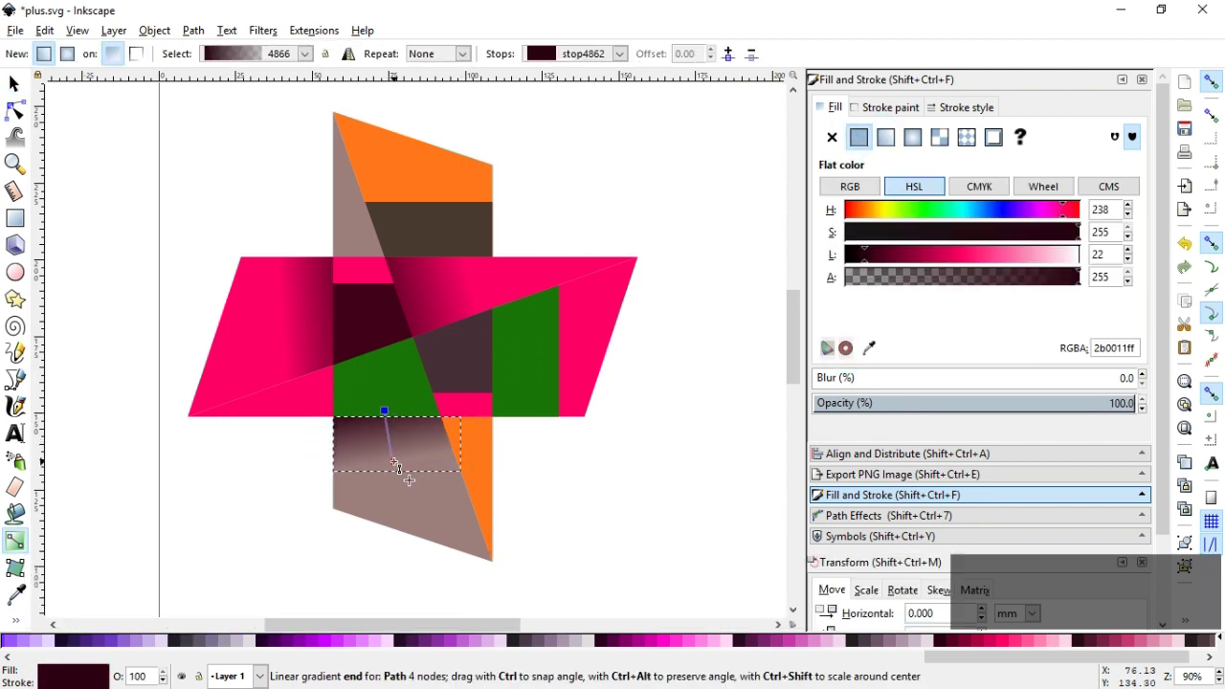
drag(383, 390, 388, 455)
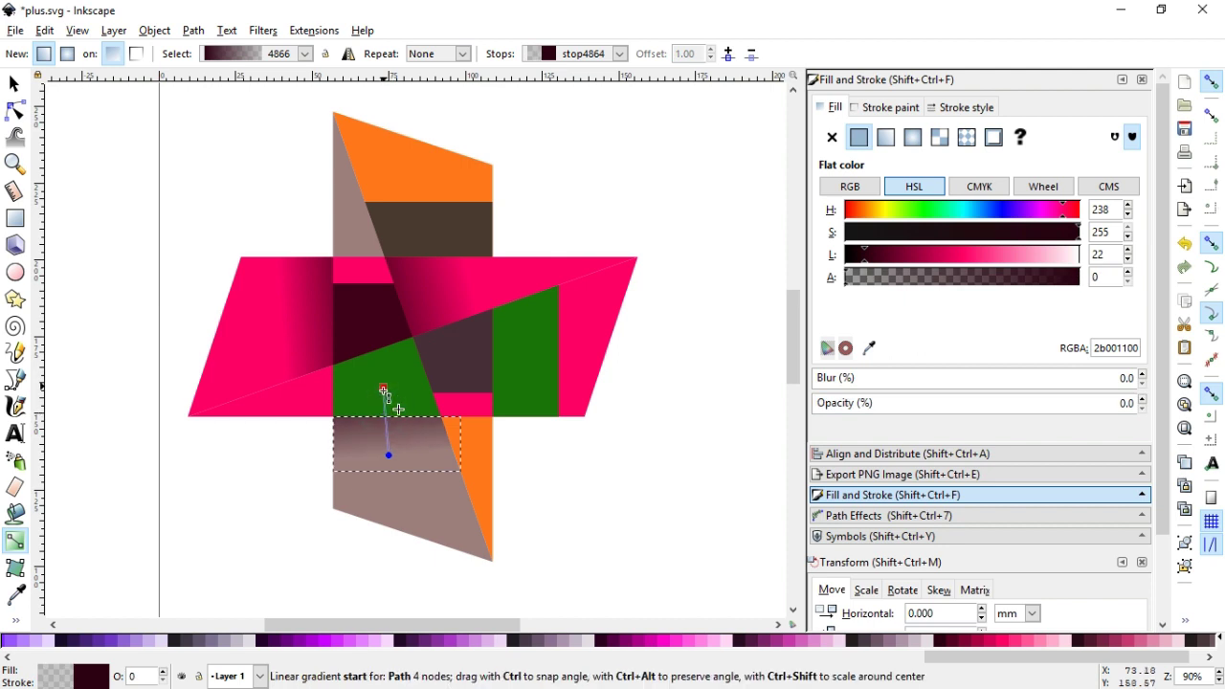
Add a fading linear gradient across the dark square in the upper overlap.
click(374, 316)
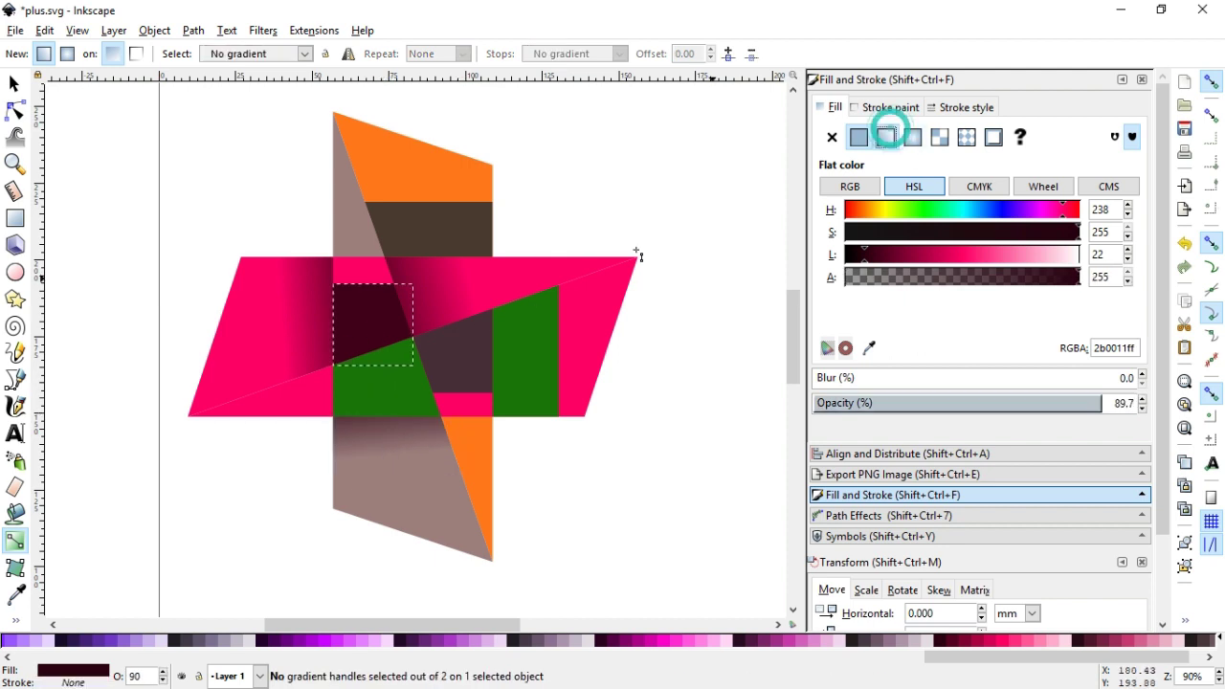
mouse_move(332, 325)
mouse_down()
mouse_move(413, 329)
mouse_move(361, 301)
mouse_up()
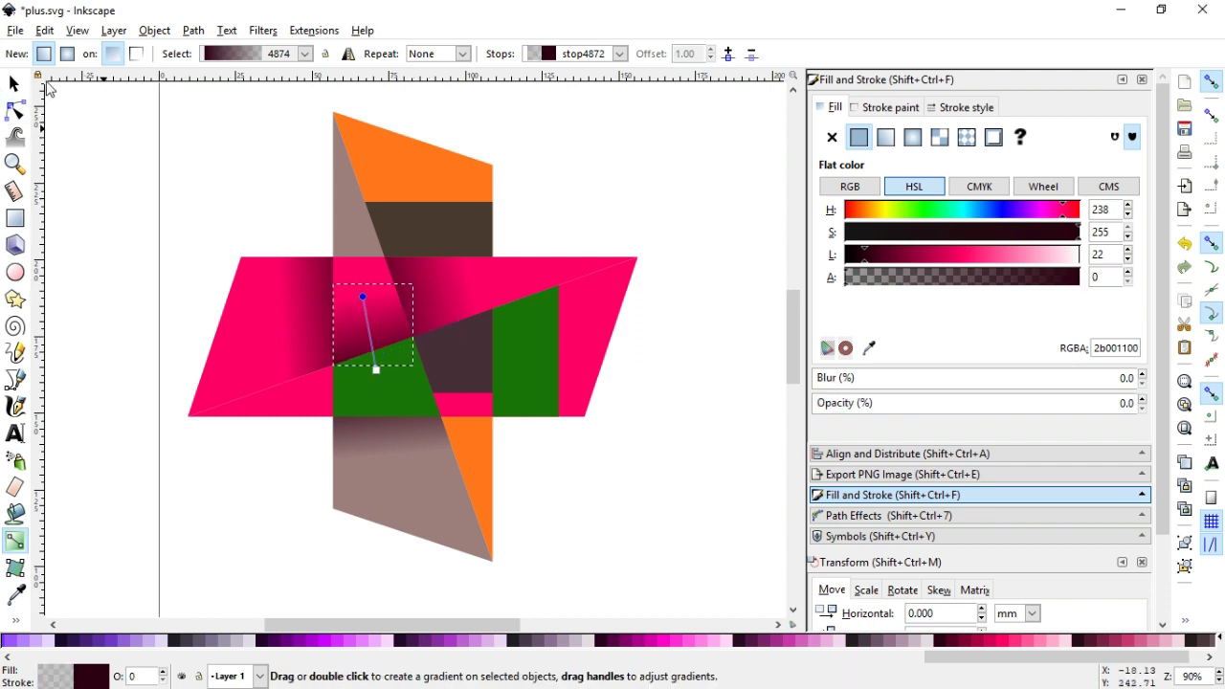
click(14, 84)
click(105, 158)
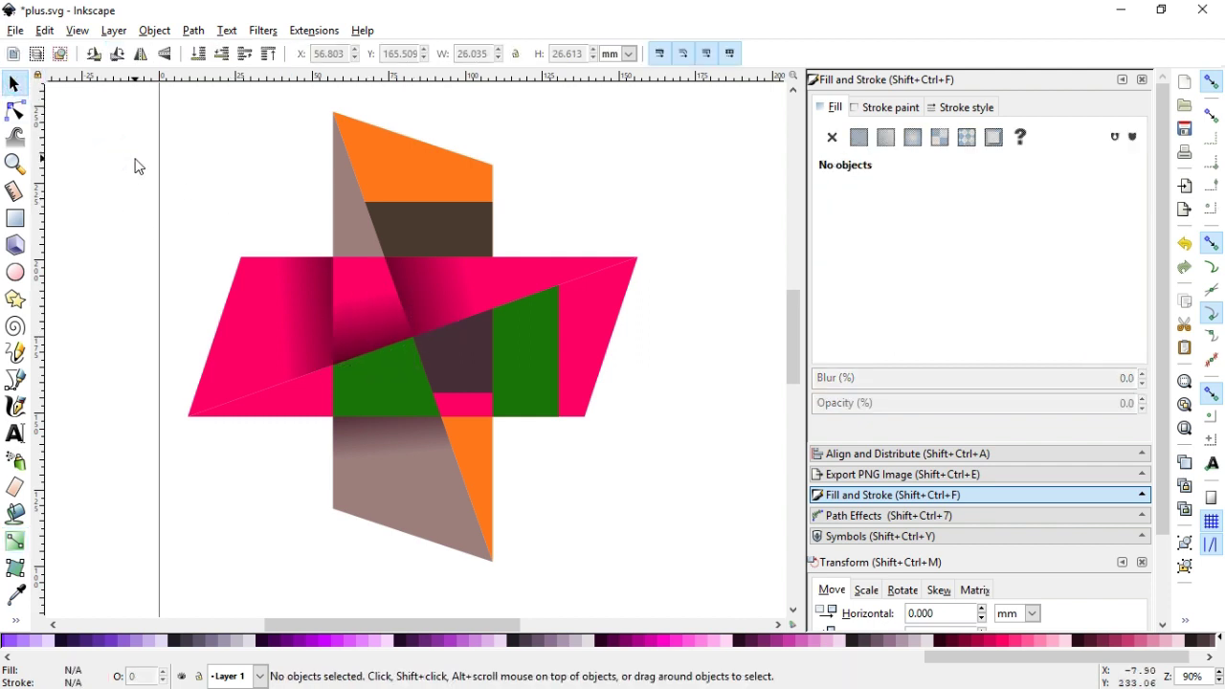
Recolour the tall vertical arm piece hot pink.
click(352, 212)
click(1004, 639)
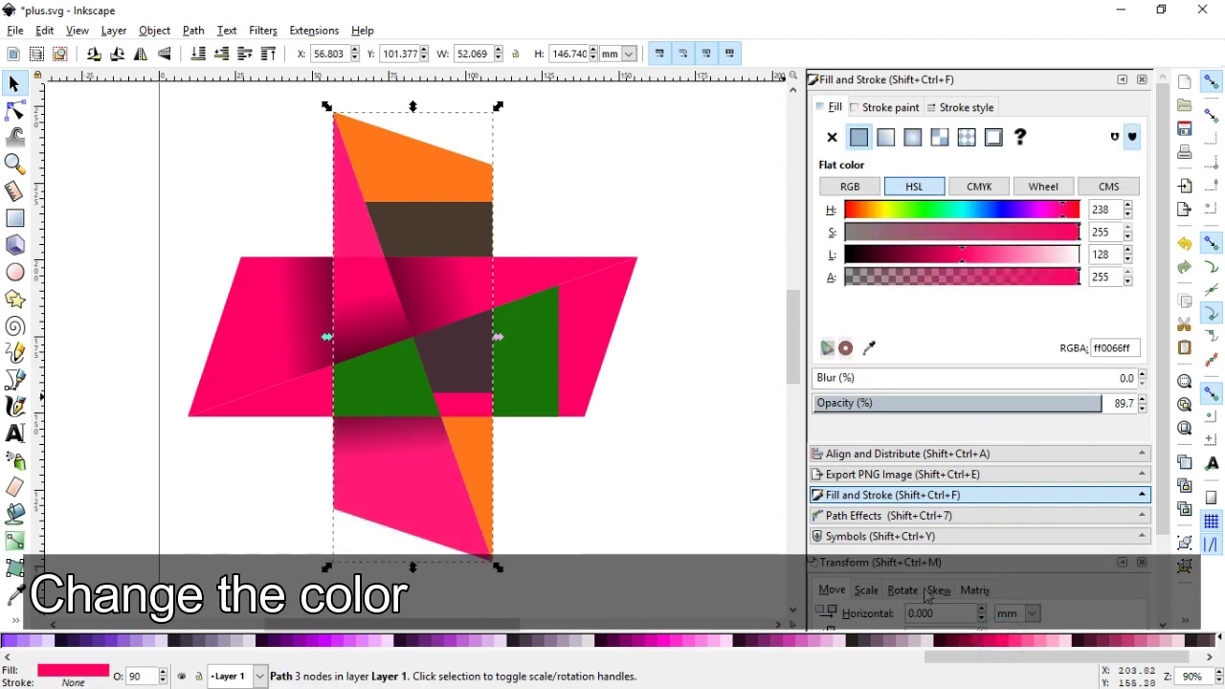
click(648, 145)
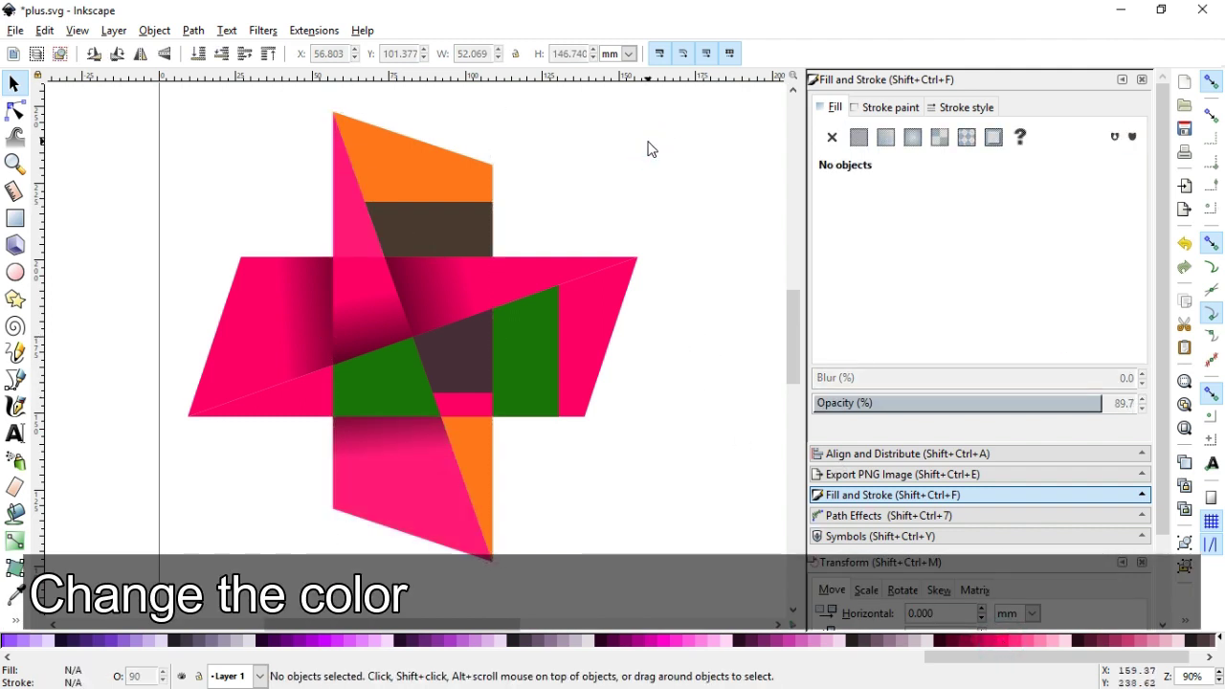
Fill the green shape dark maroon and break it into separate pieces.
click(527, 382)
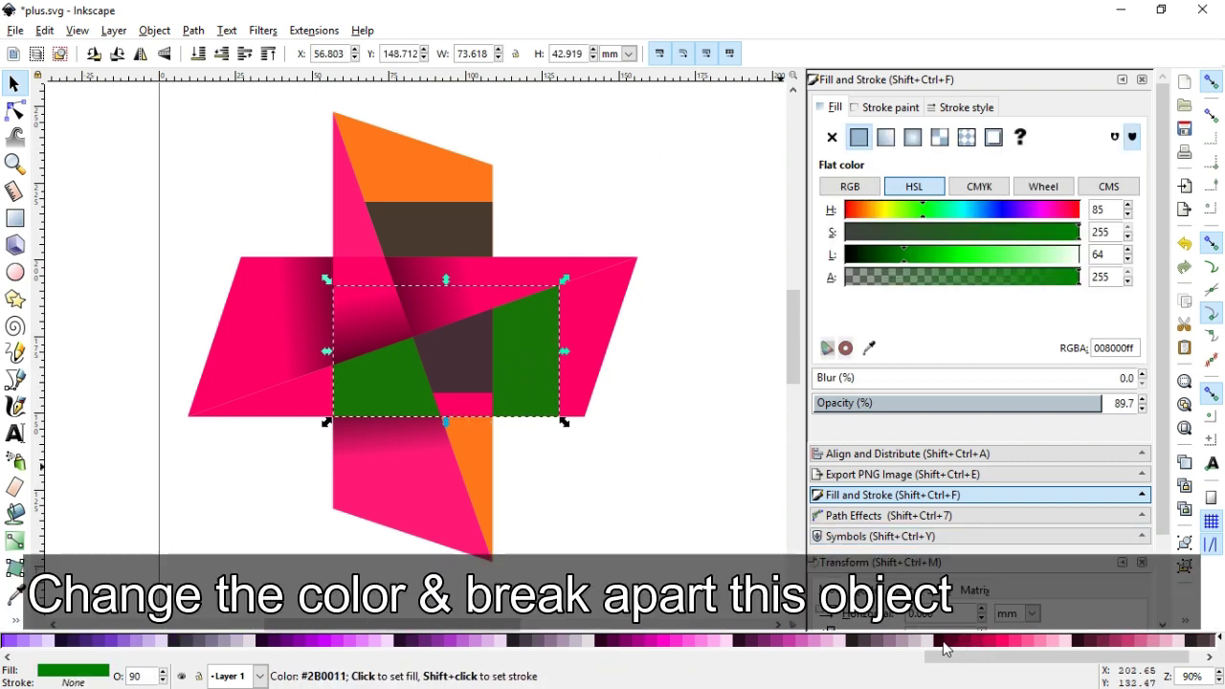
click(946, 641)
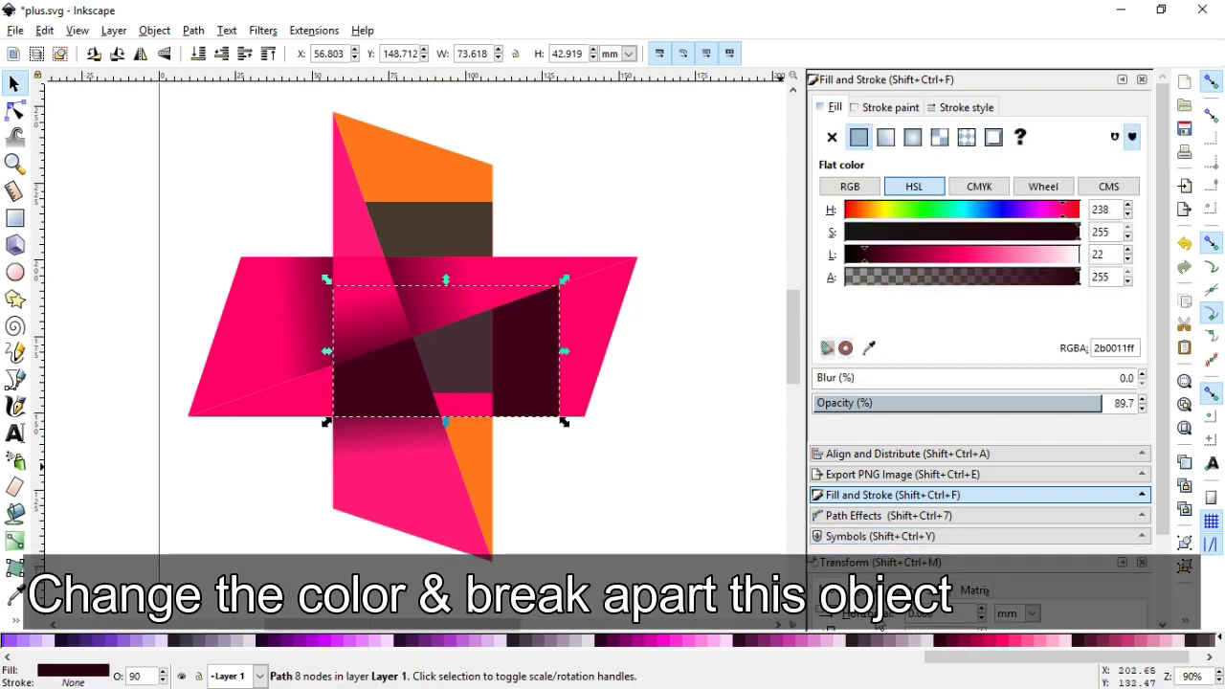
click(193, 32)
click(216, 275)
Give the right dark piece a linear gradient ending in a transparent stop.
click(533, 377)
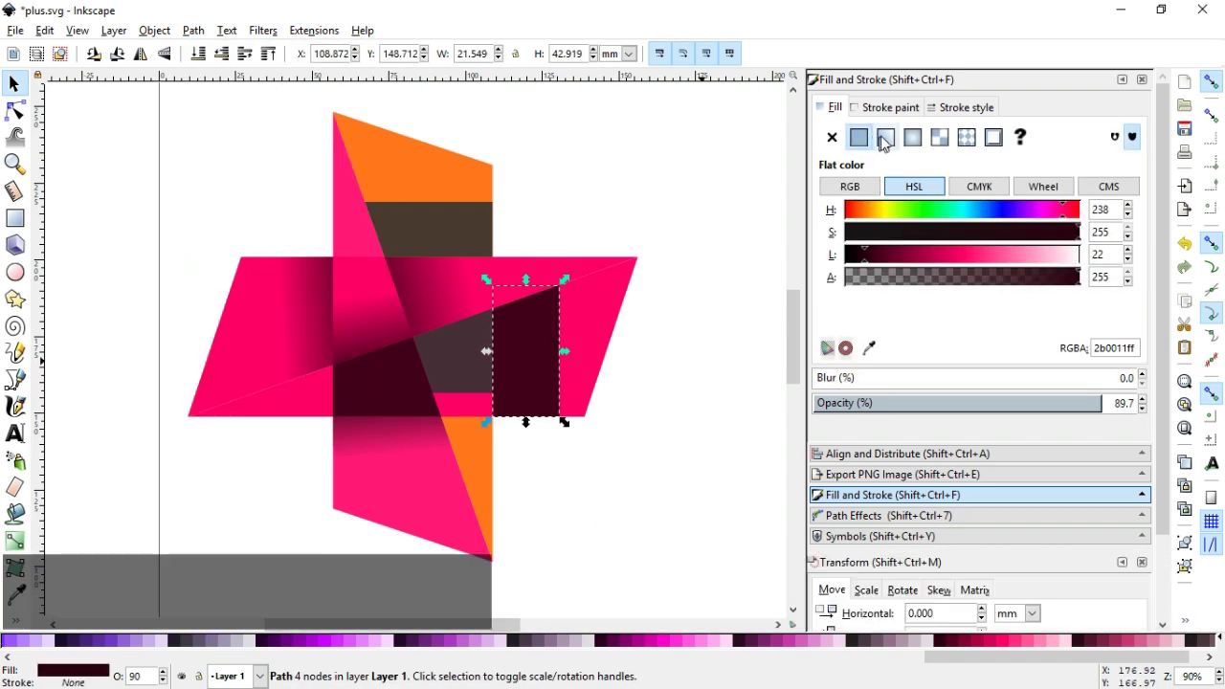
click(885, 137)
click(851, 348)
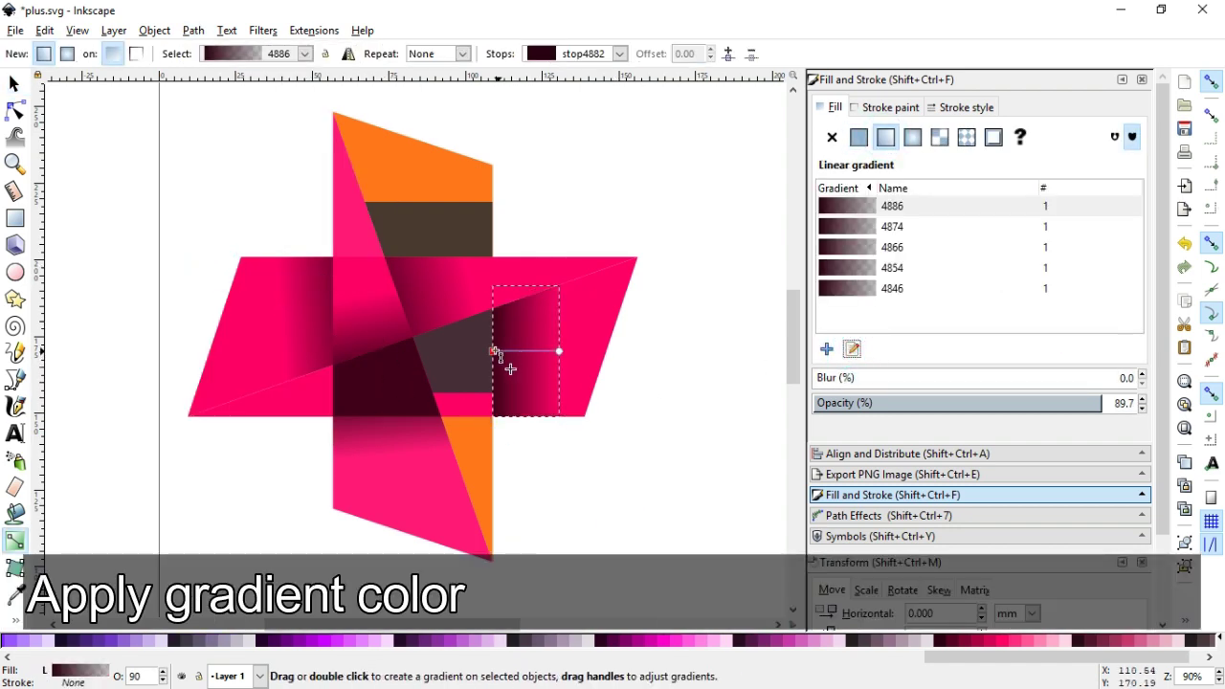
click(558, 354)
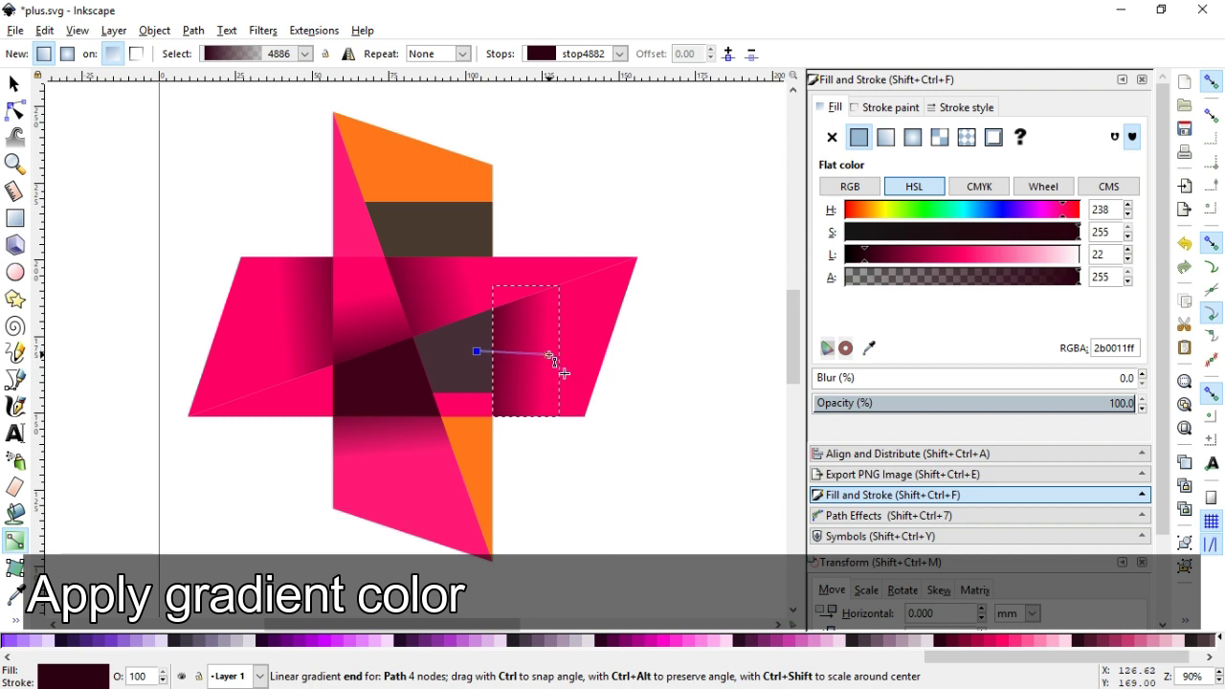
click(547, 355)
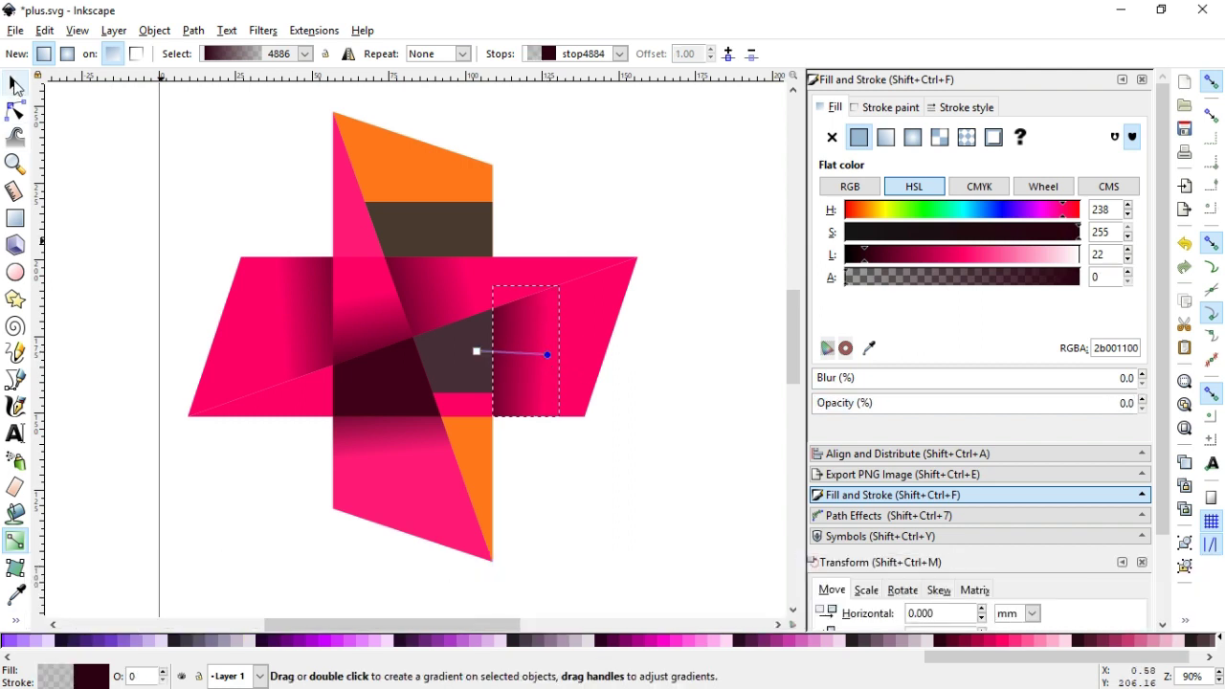
click(16, 84)
click(123, 169)
Reposition the right overlap gradient's start so it fades toward the pink.
click(506, 366)
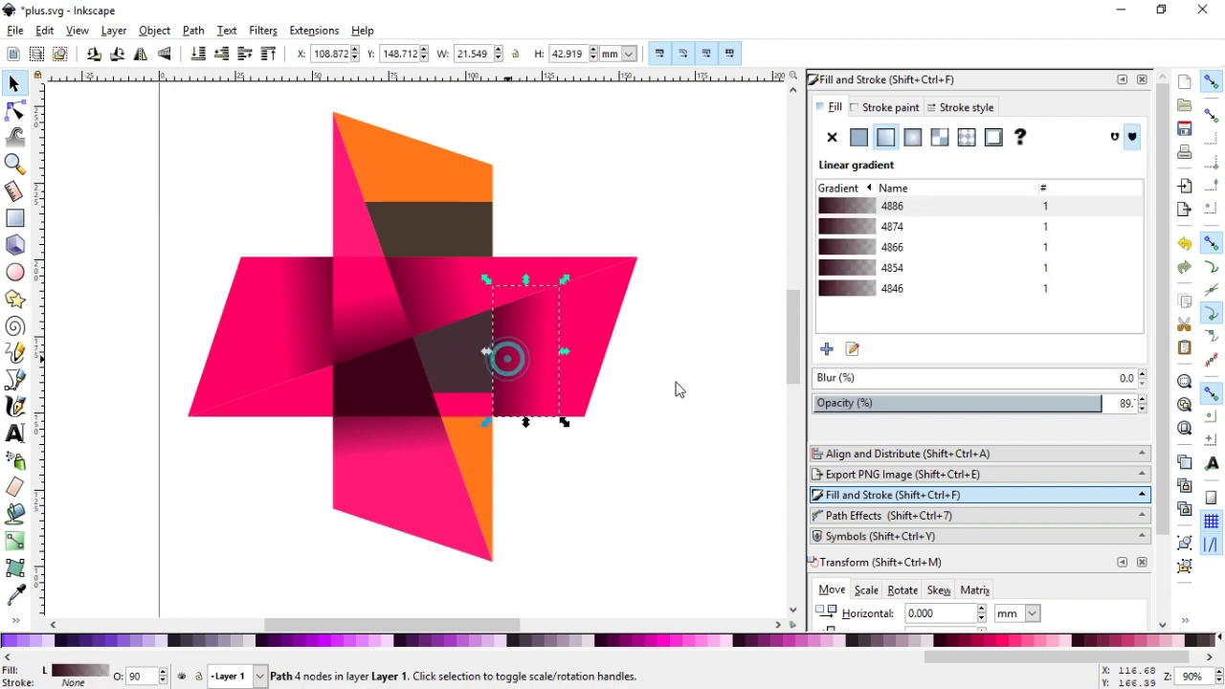
key(g)
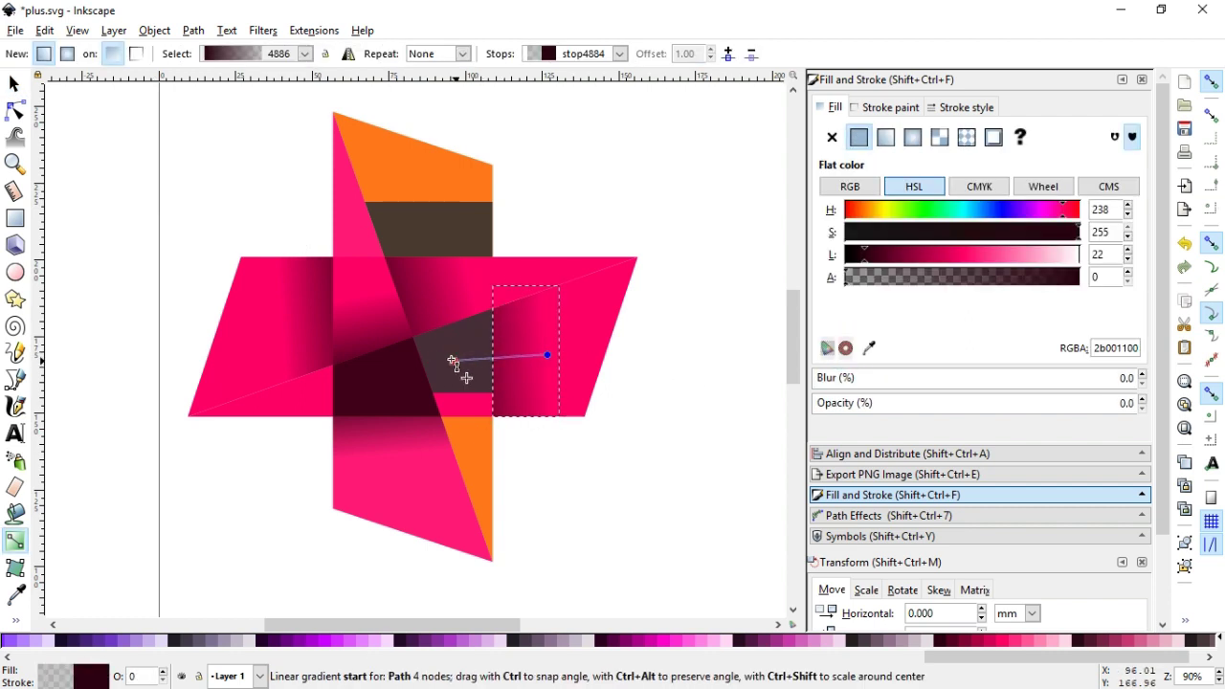
click(459, 357)
click(16, 84)
click(118, 169)
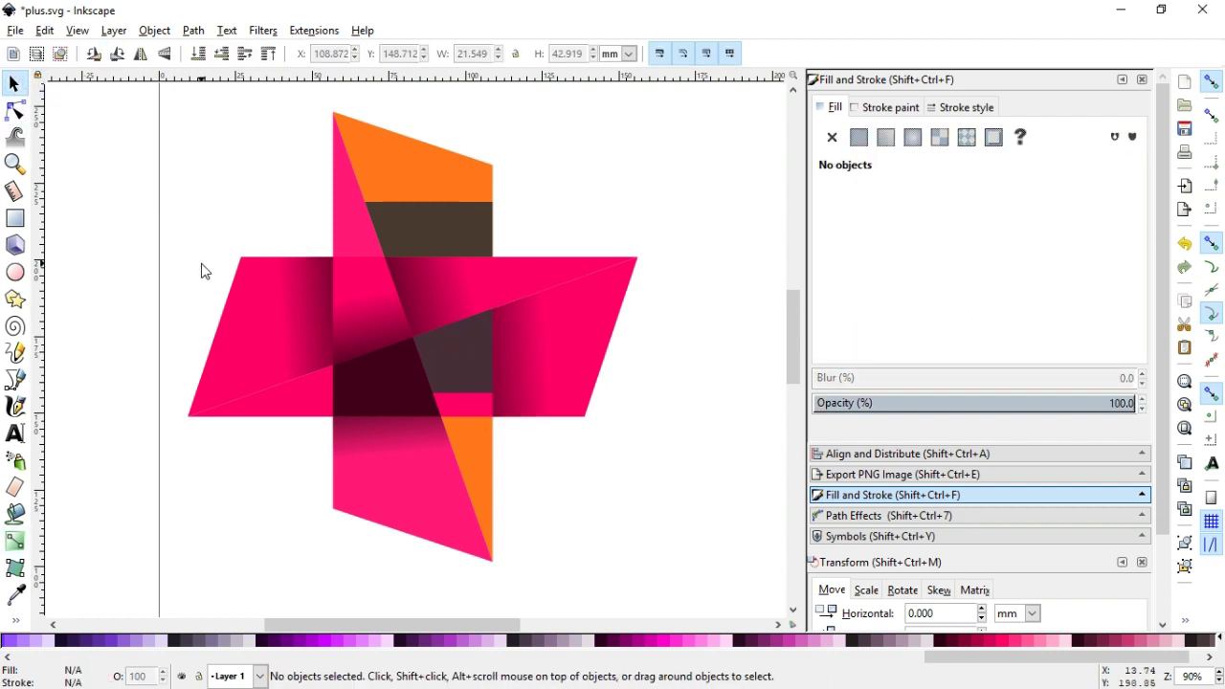
click(393, 383)
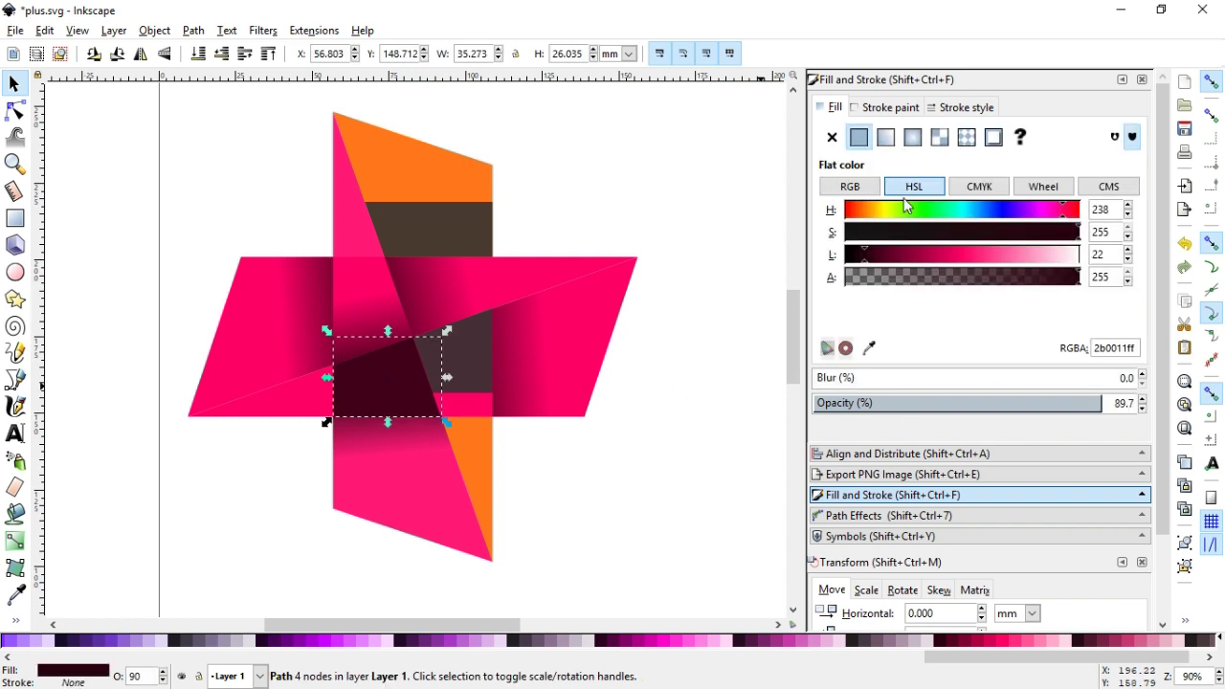
Give the centre square a linear gradient angled toward the upper right.
click(885, 137)
click(852, 348)
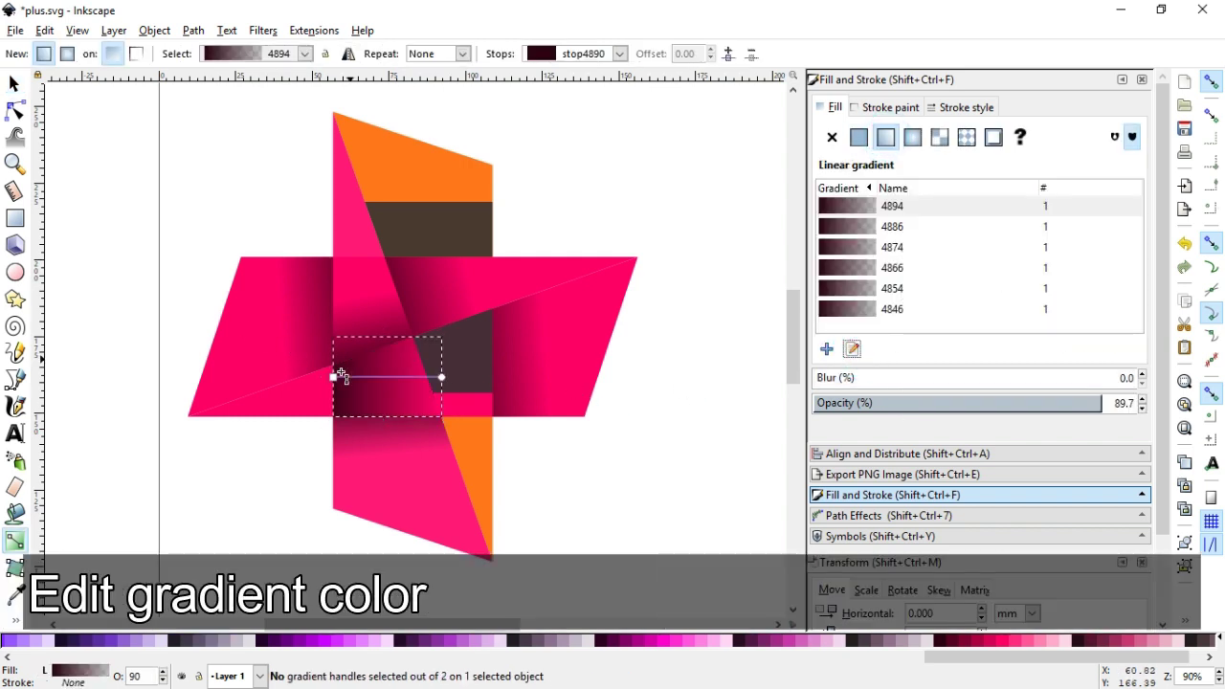
mouse_move(333, 376)
mouse_down()
mouse_move(413, 374)
mouse_move(355, 393)
mouse_move(449, 364)
mouse_up()
click(441, 377)
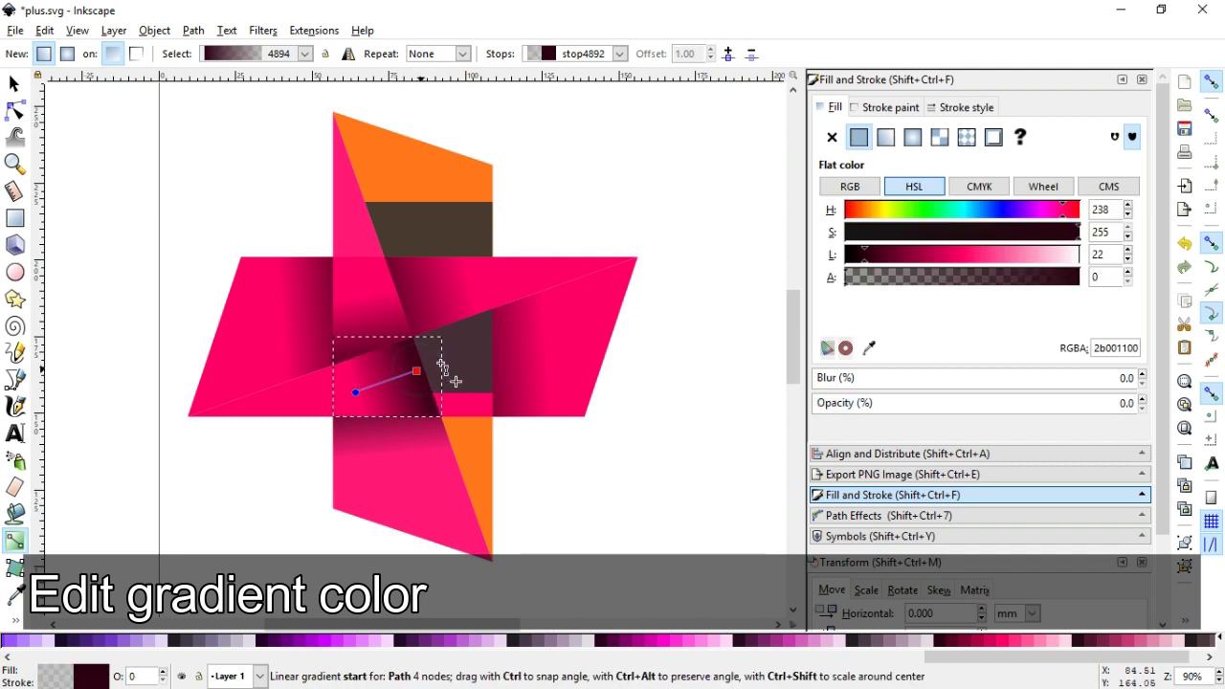
click(449, 363)
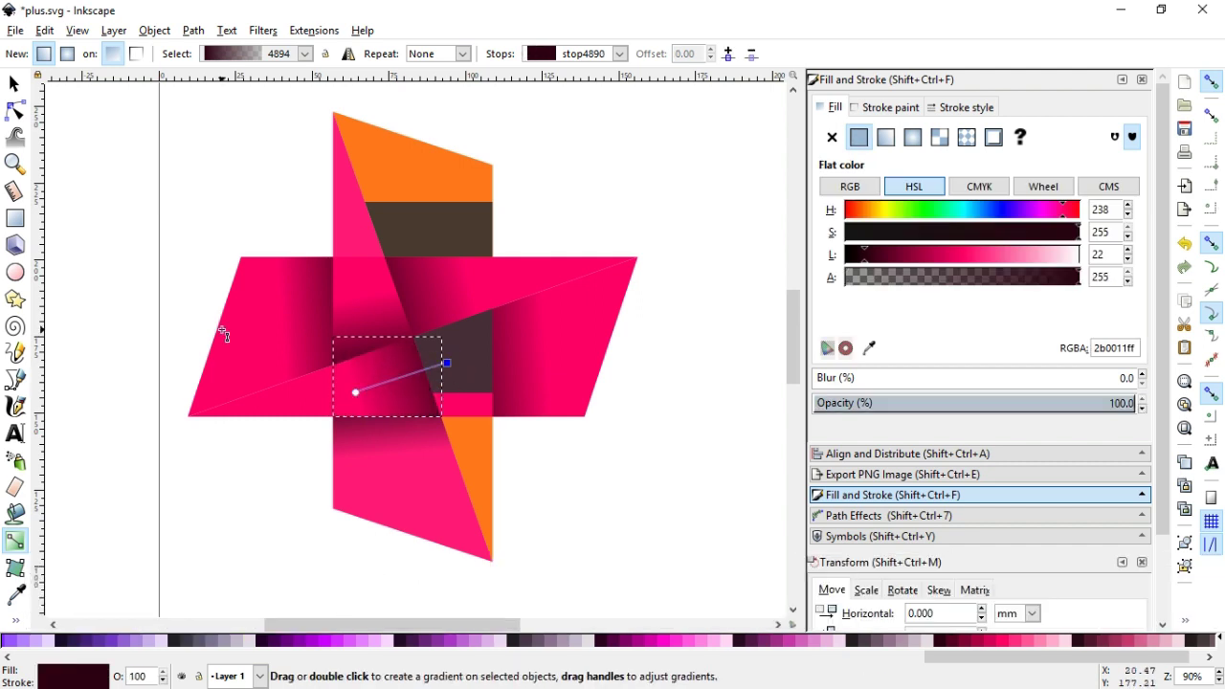
click(15, 84)
click(170, 185)
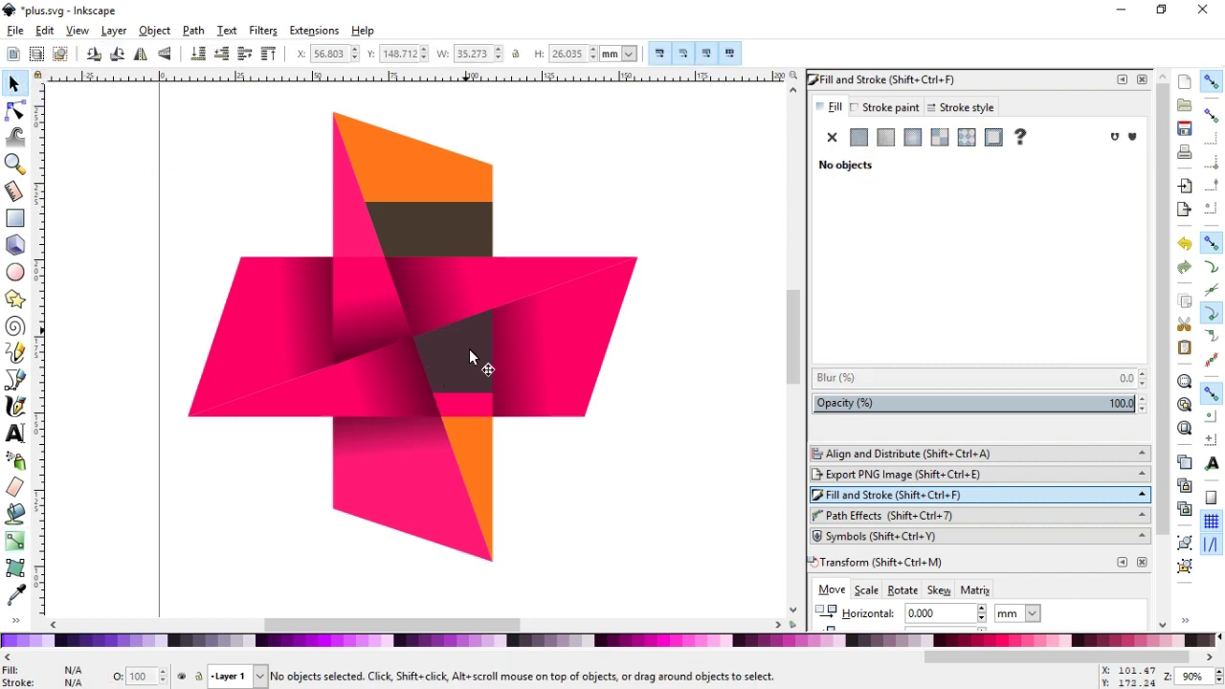
Break apart the dark centre shape and colour the centre and top pieces maroon #2b0011.
click(470, 353)
click(193, 30)
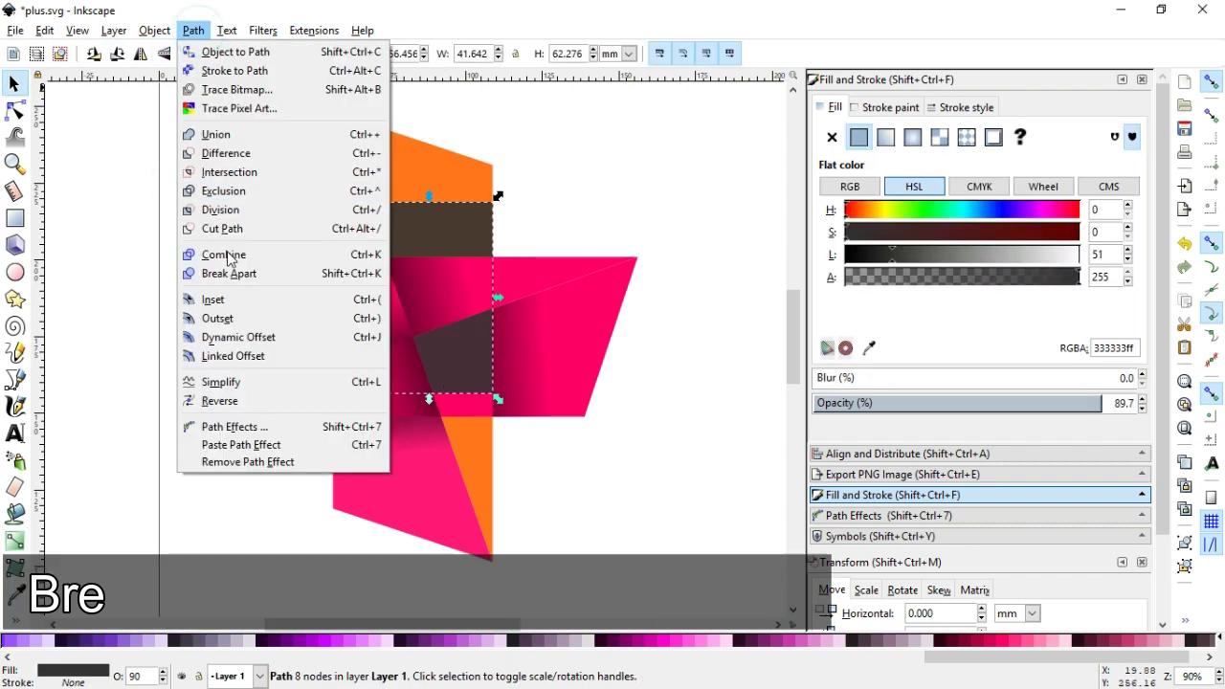
click(229, 272)
click(616, 513)
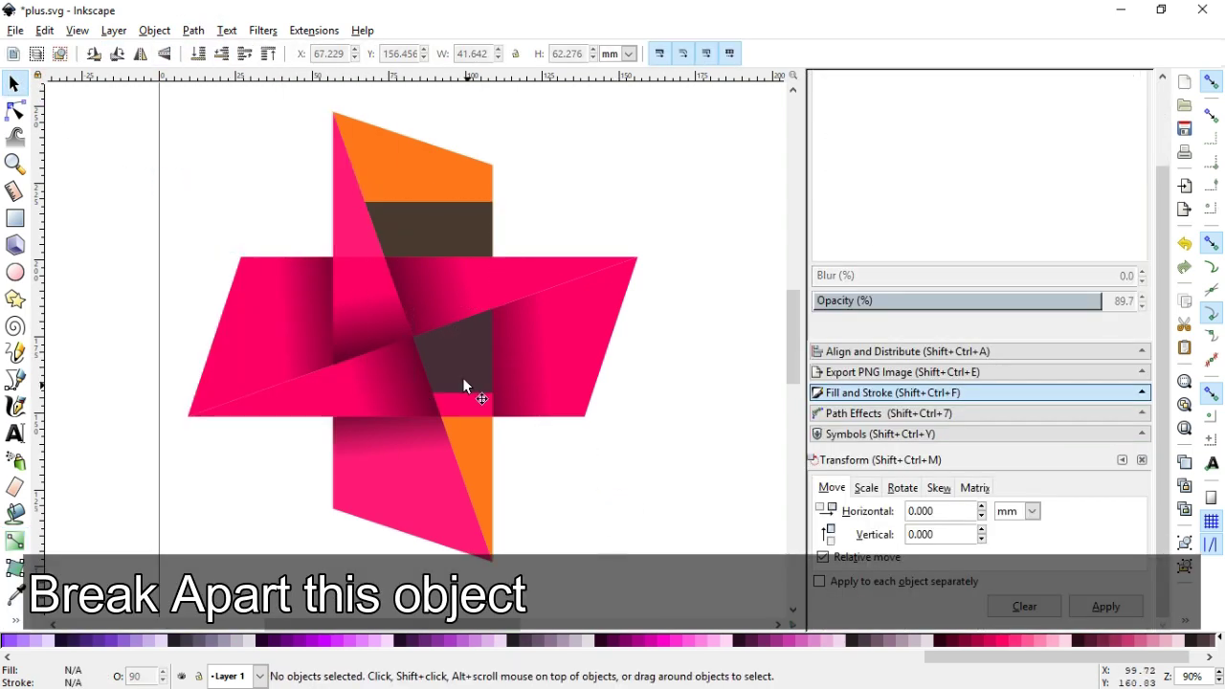
click(462, 377)
shift+click(449, 218)
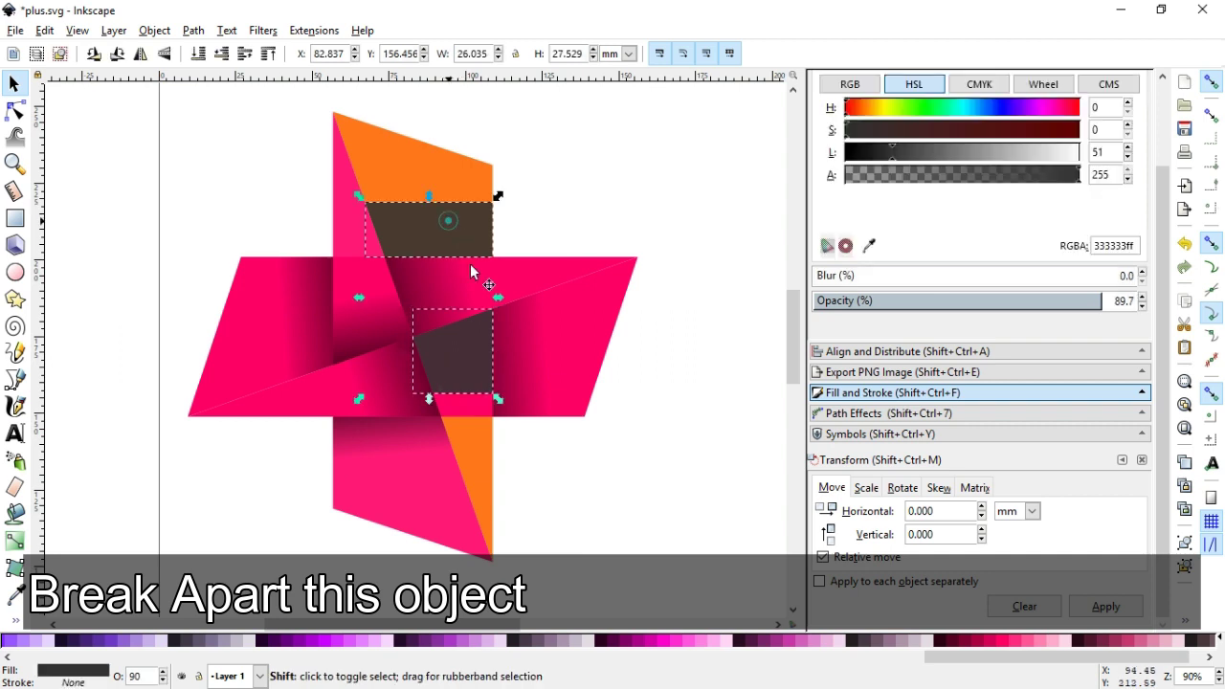
click(947, 641)
click(642, 509)
Give the centre piece a linear gradient running downward from its upper-left.
click(470, 377)
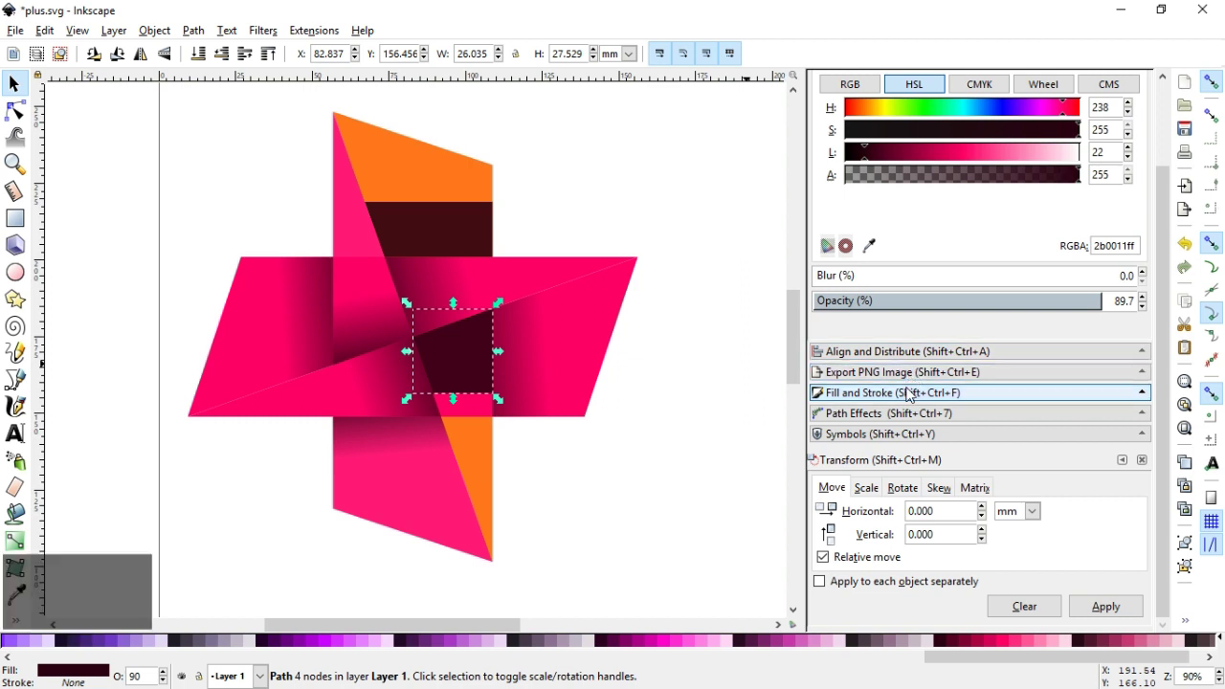
click(909, 394)
click(885, 137)
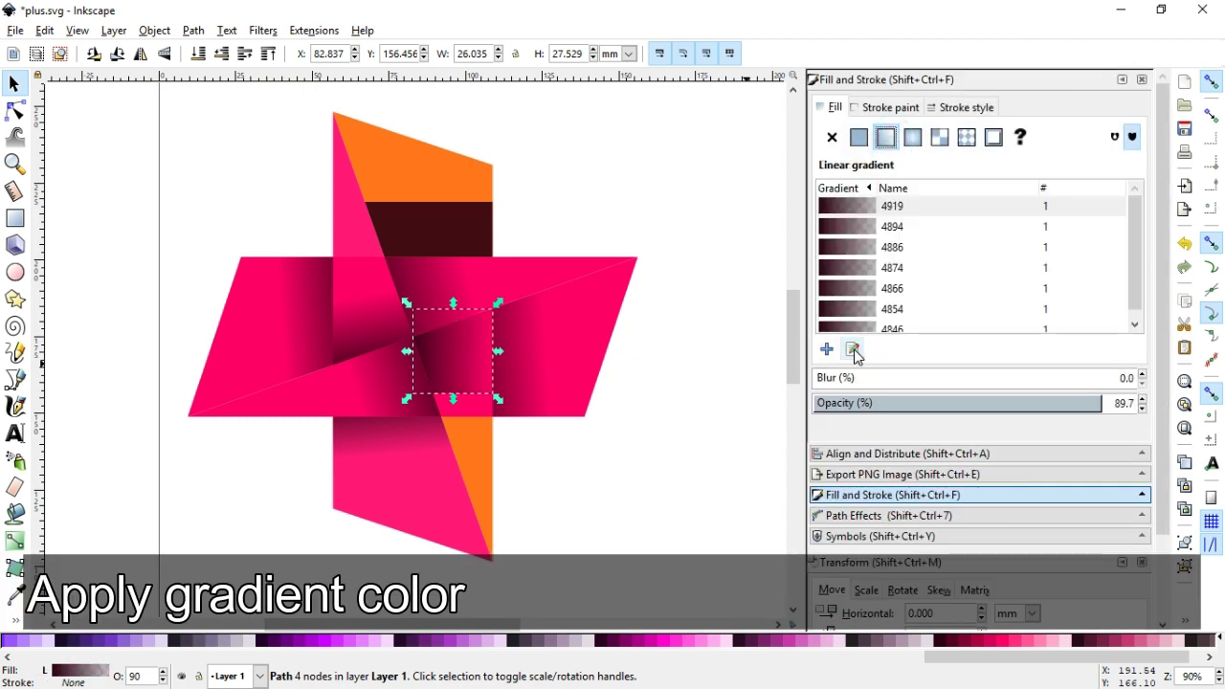
click(853, 350)
drag(411, 351, 447, 316)
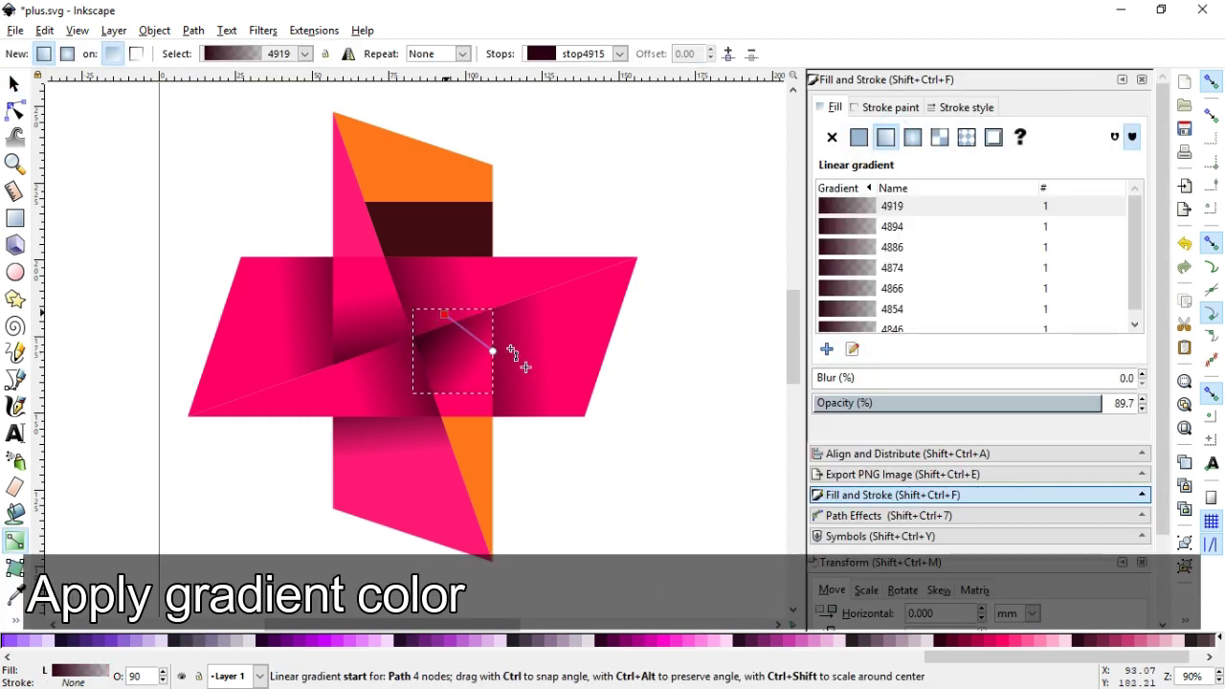
drag(510, 348, 463, 381)
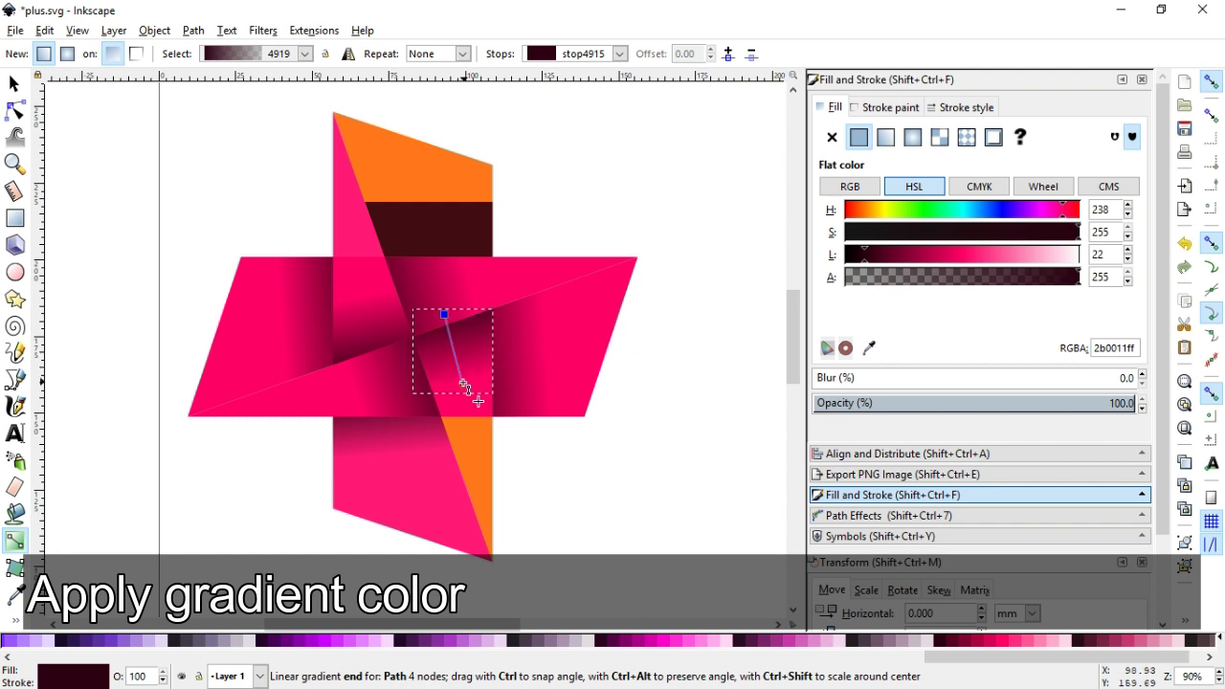
Give the top dark rectangle a linear gradient fading vertically down toward the horizontal arm.
click(442, 229)
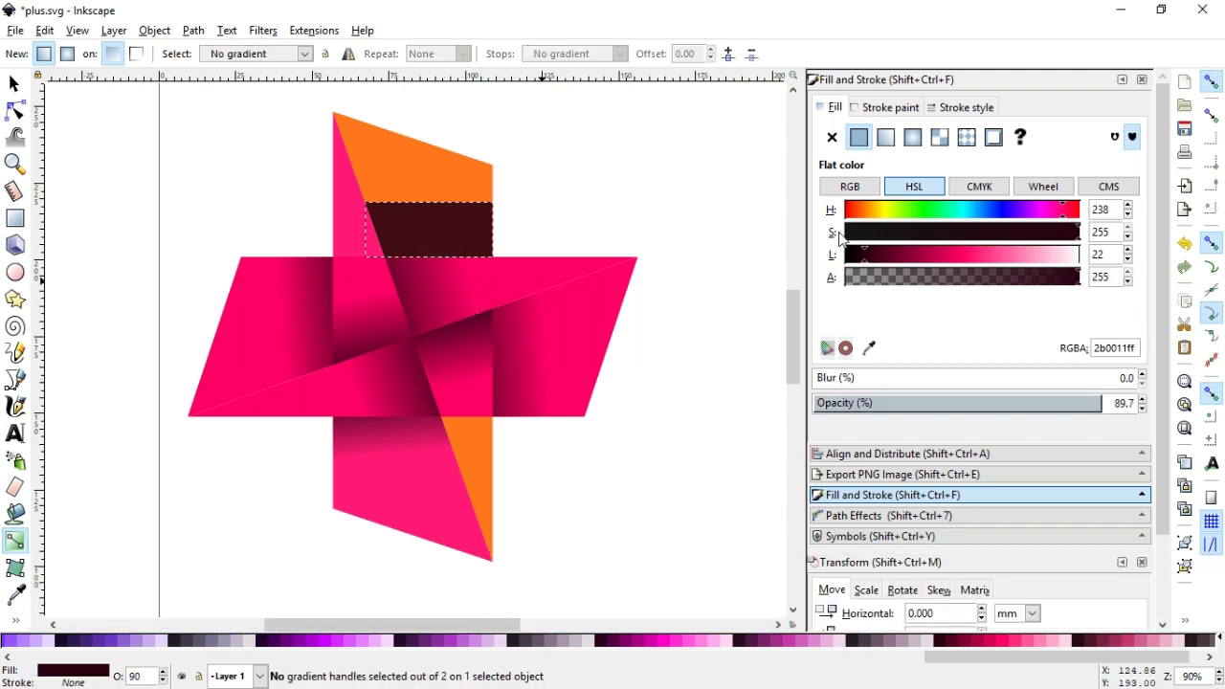
click(885, 138)
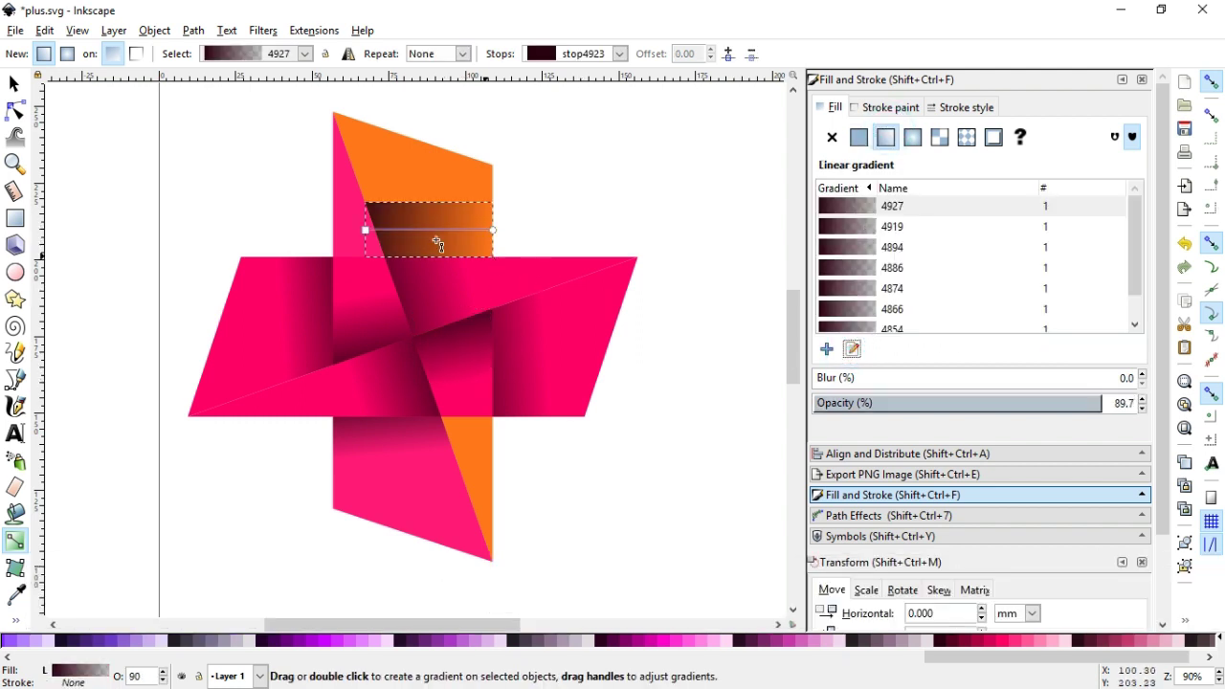
drag(367, 230, 443, 277)
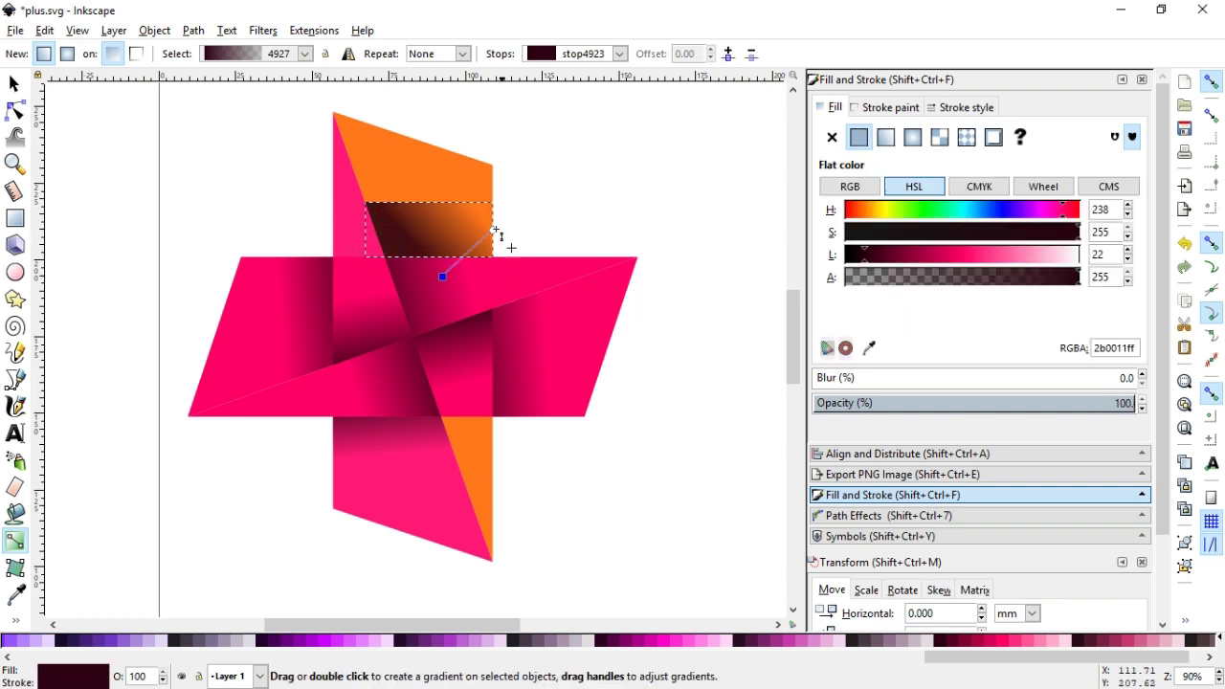
mouse_move(492, 229)
mouse_down()
mouse_move(430, 221)
mouse_move(441, 219)
mouse_up()
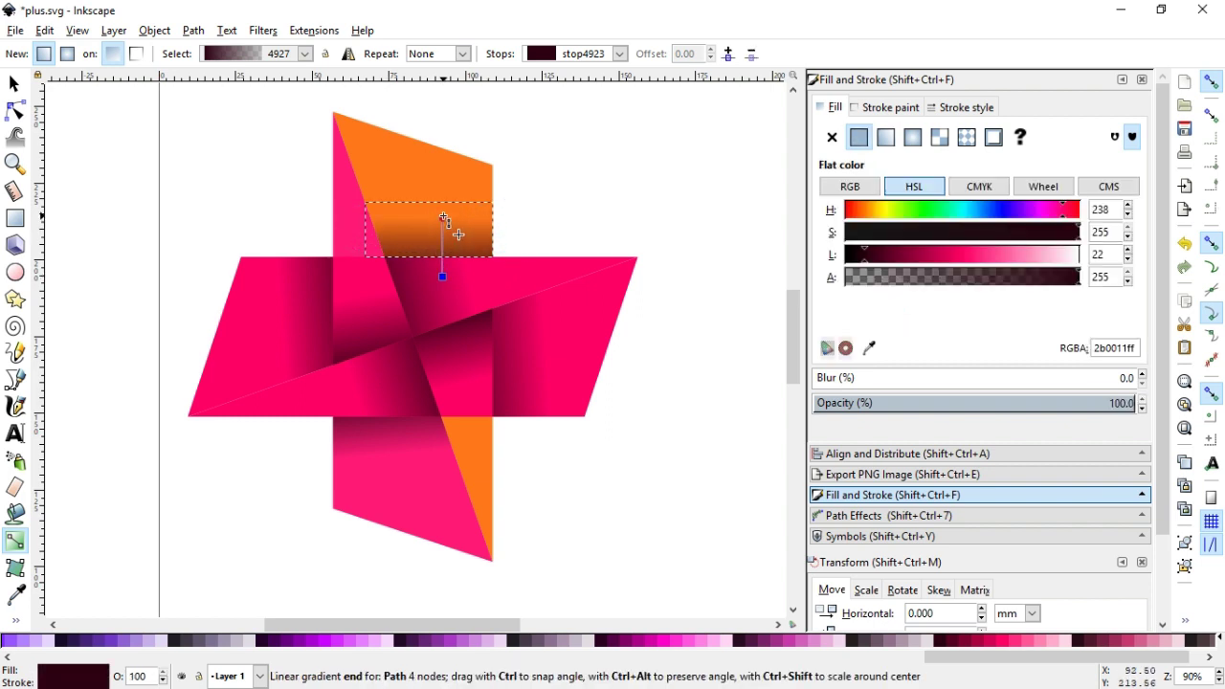
drag(442, 277, 443, 298)
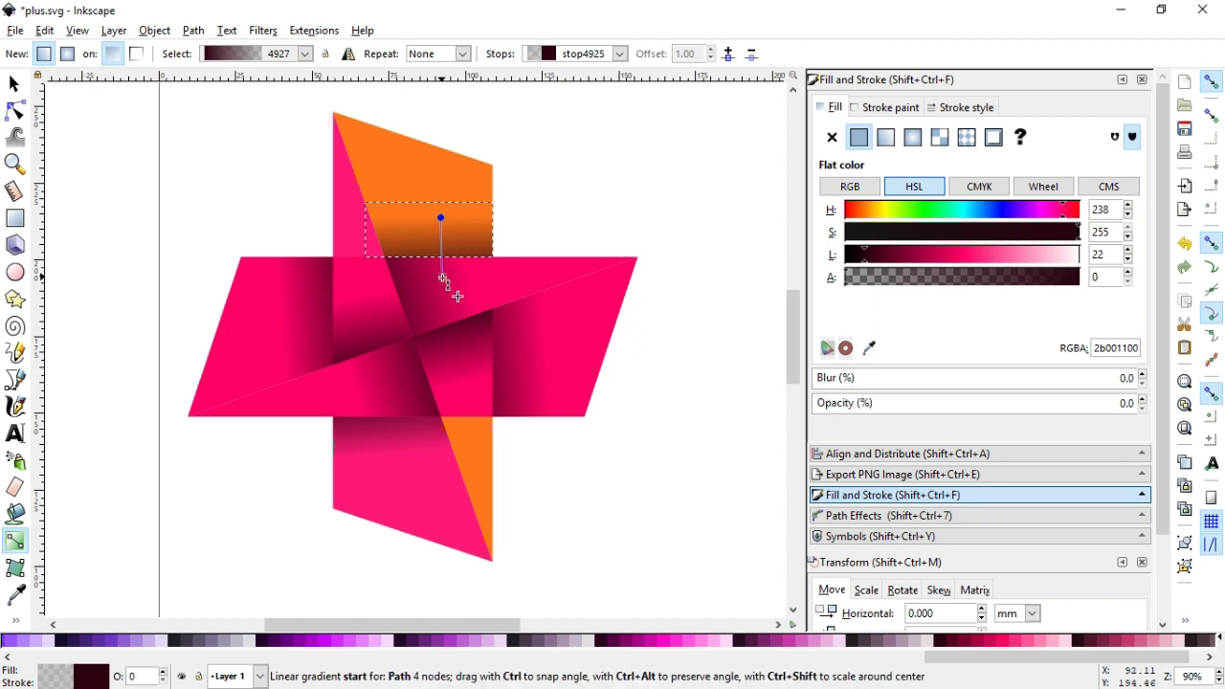
click(440, 297)
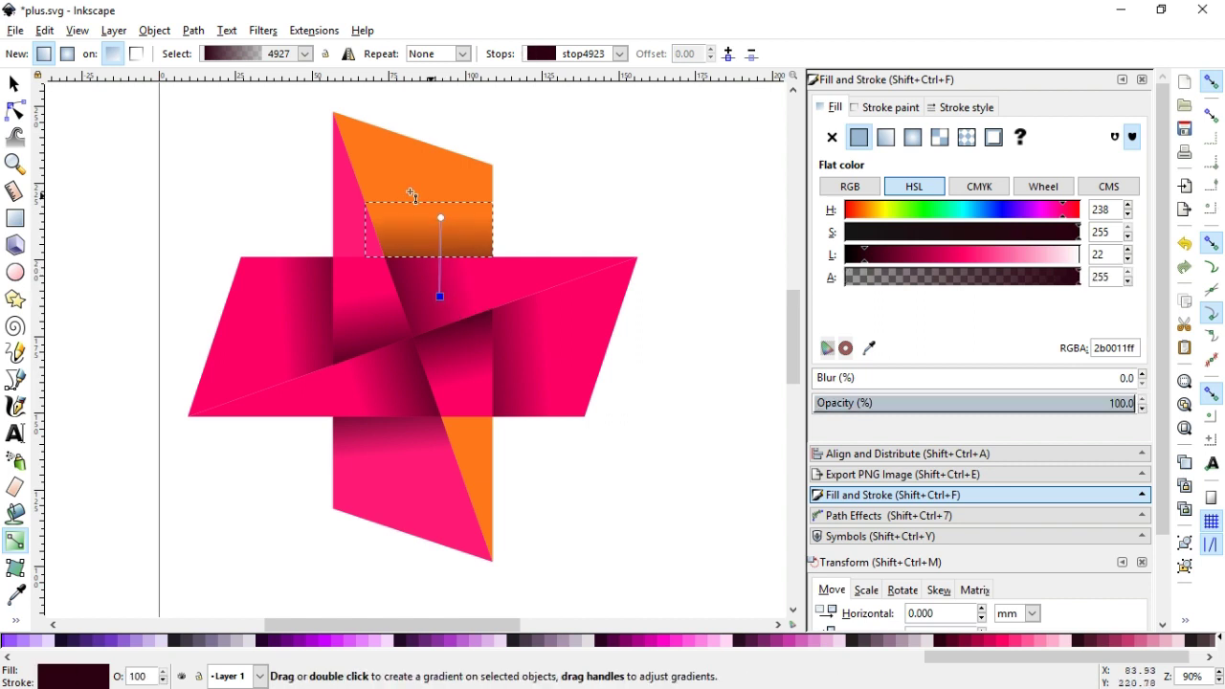
click(15, 83)
click(566, 137)
click(467, 170)
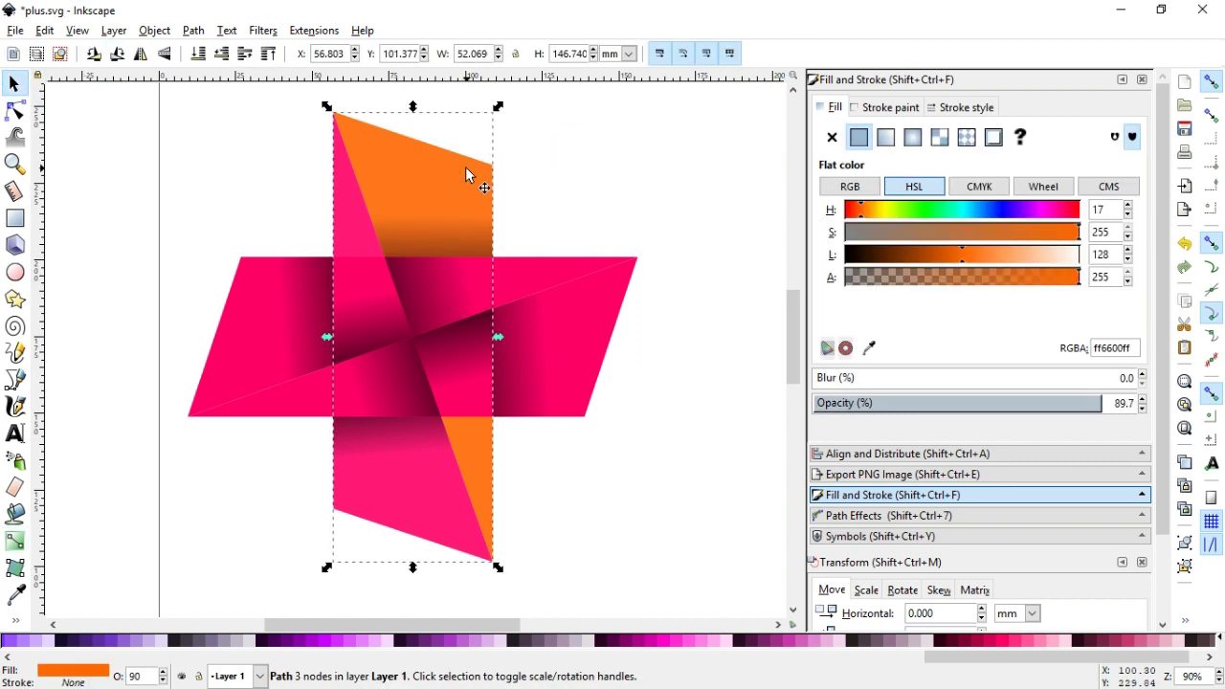
Colour the orange vertical shape hot pink and save the drawing.
click(1010, 641)
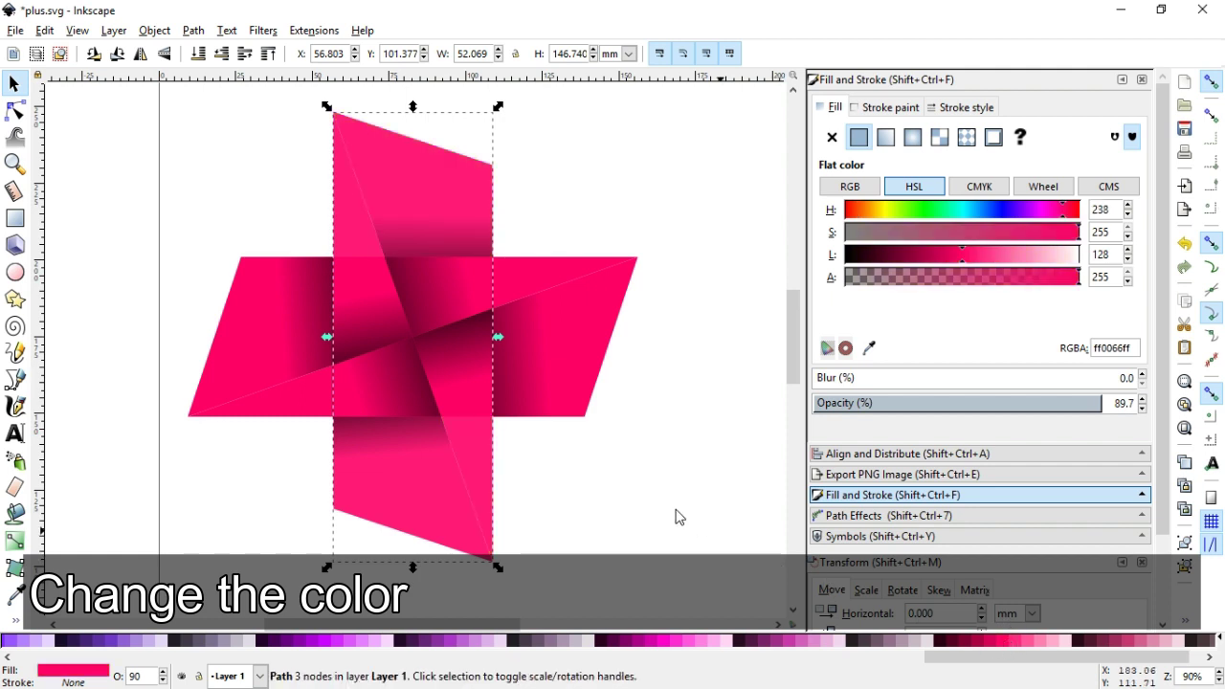
click(647, 502)
key(ctrl+s)
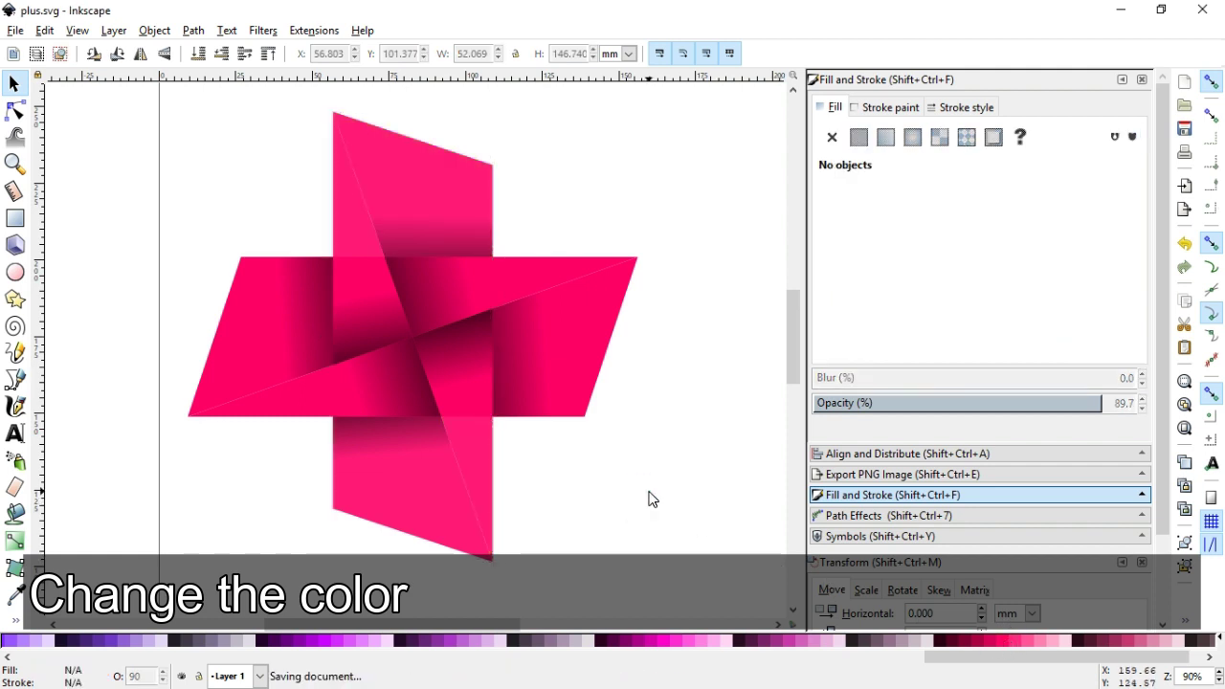
key(ctrl+s)
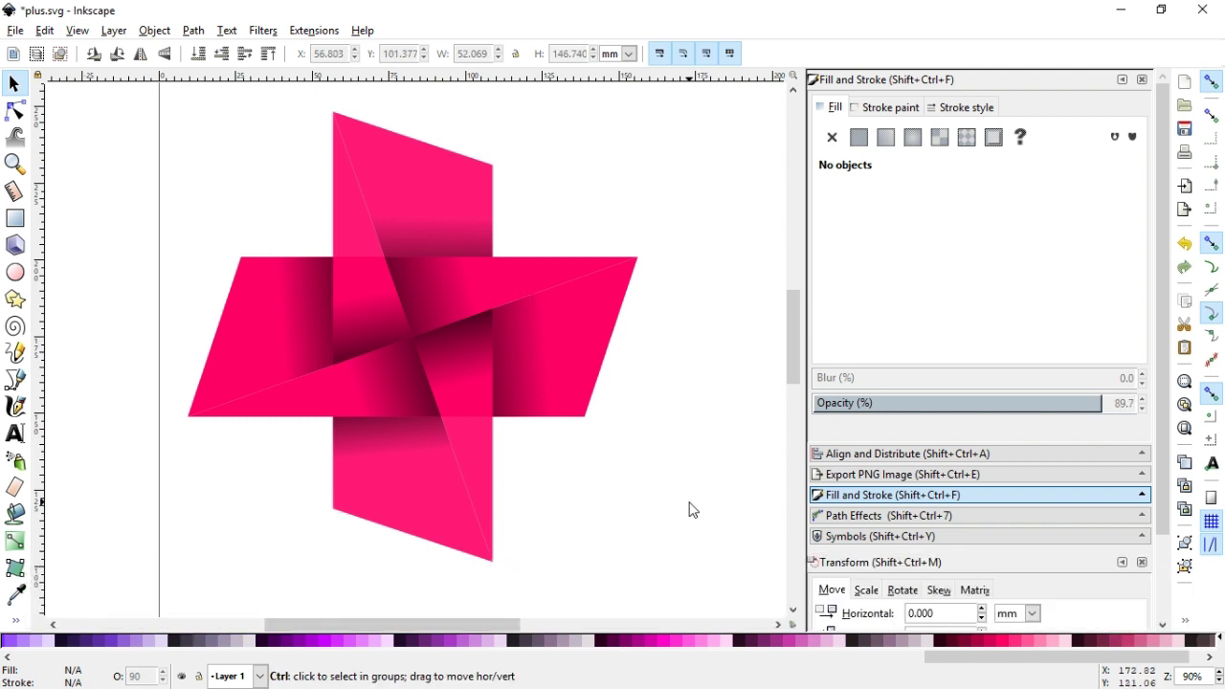
Raise the vertical pink shape to 100% opacity and save again.
click(349, 222)
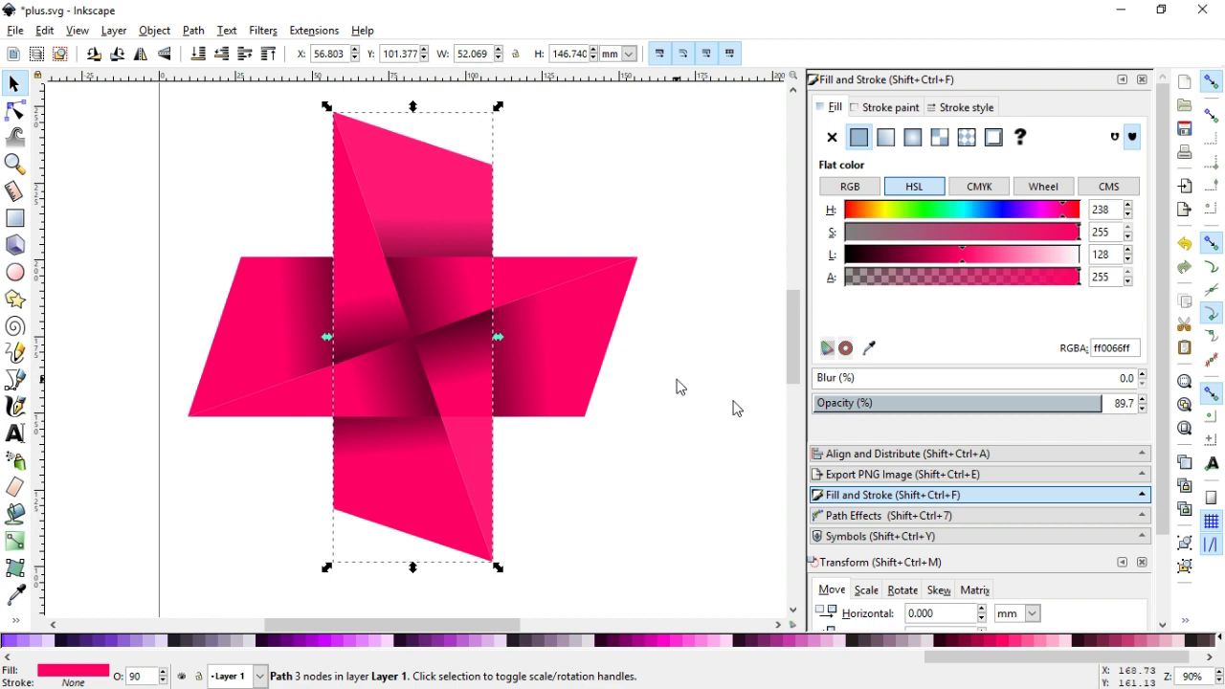
drag(1103, 403, 1122, 403)
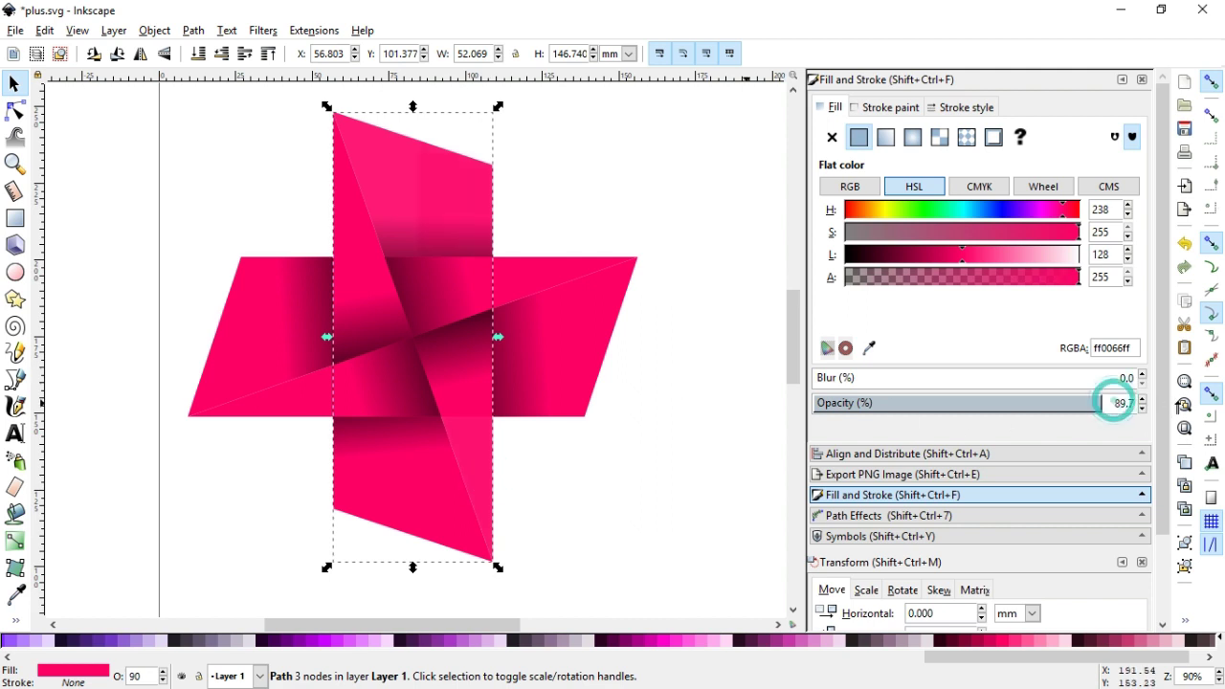
click(642, 506)
key(ctrl+s)
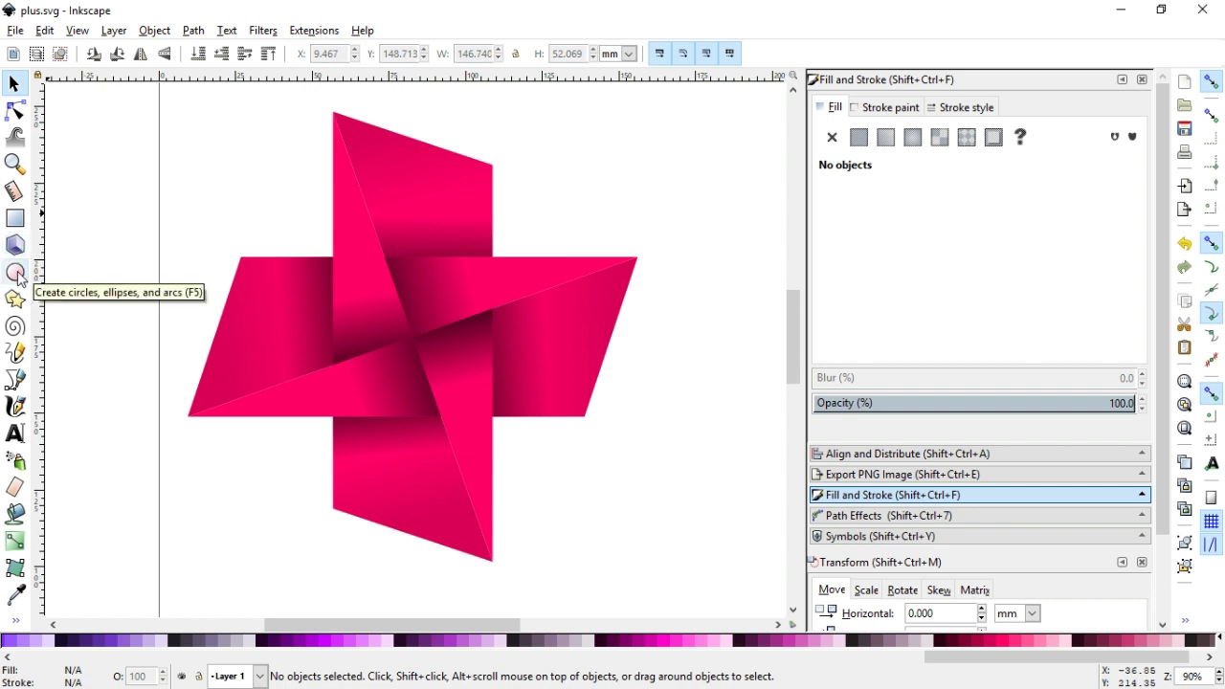
Draw a circle over the vertical arm's top tip and intersect it with a duplicate of the arm.
click(14, 272)
drag(268, 100, 413, 268)
key(s)
click(418, 529)
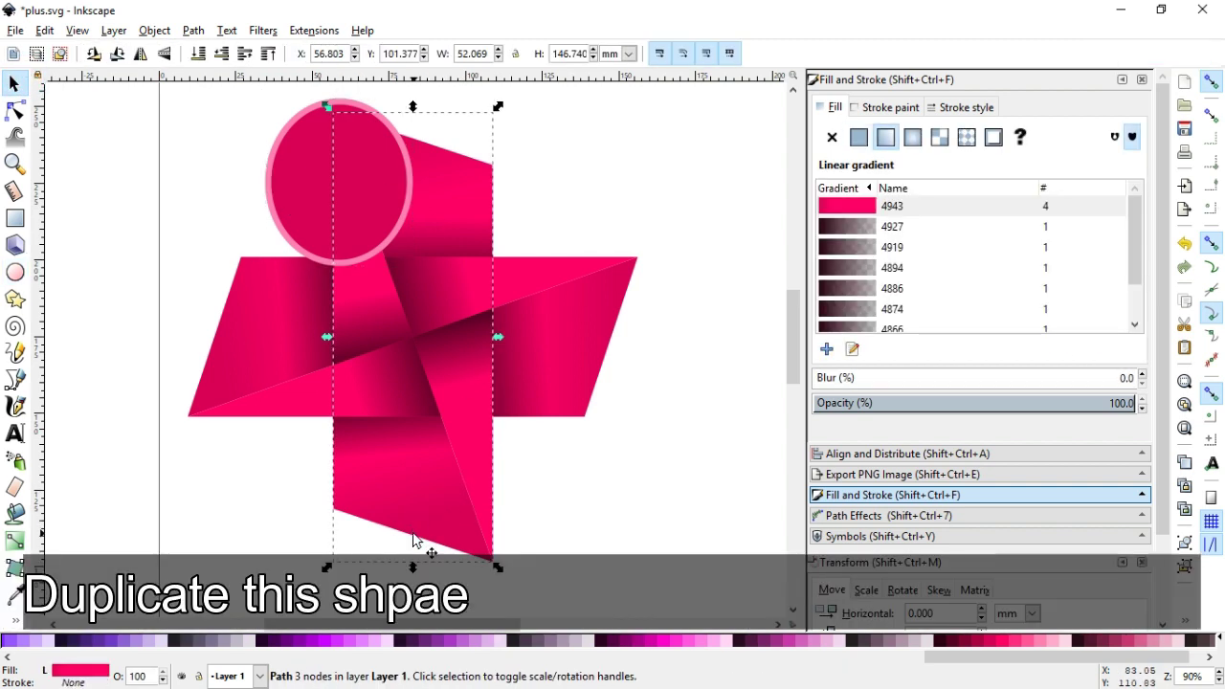
key(ctrl+d)
shift+click(305, 191)
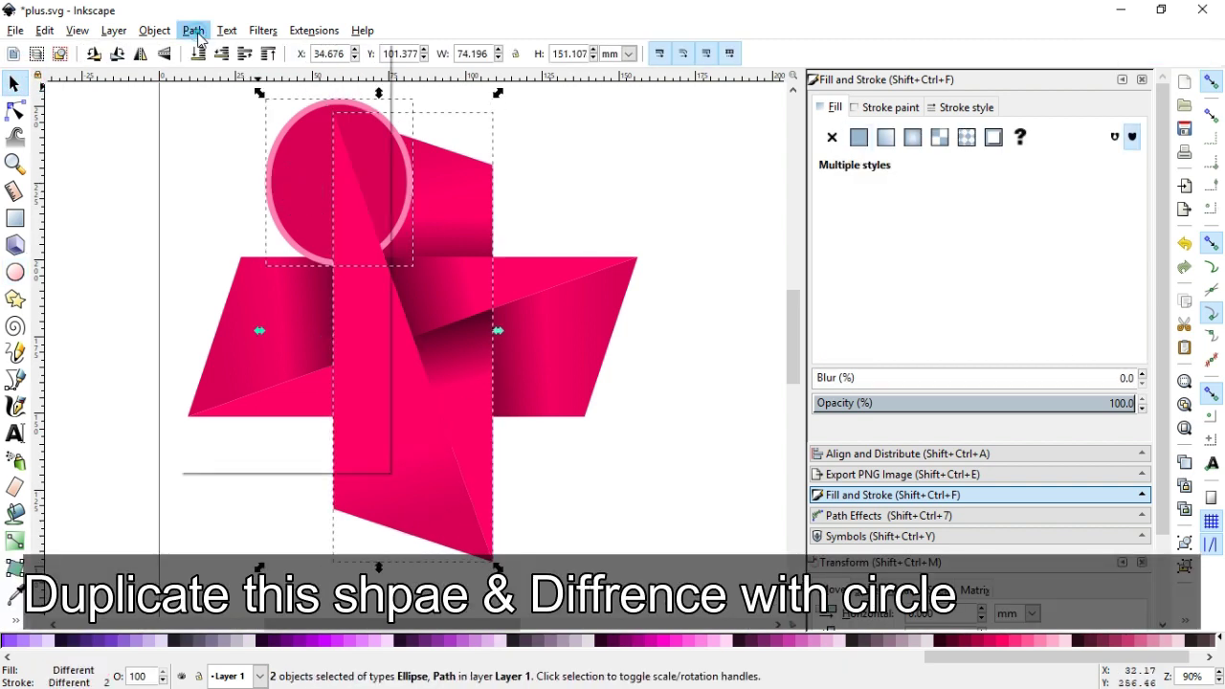
click(193, 30)
click(212, 173)
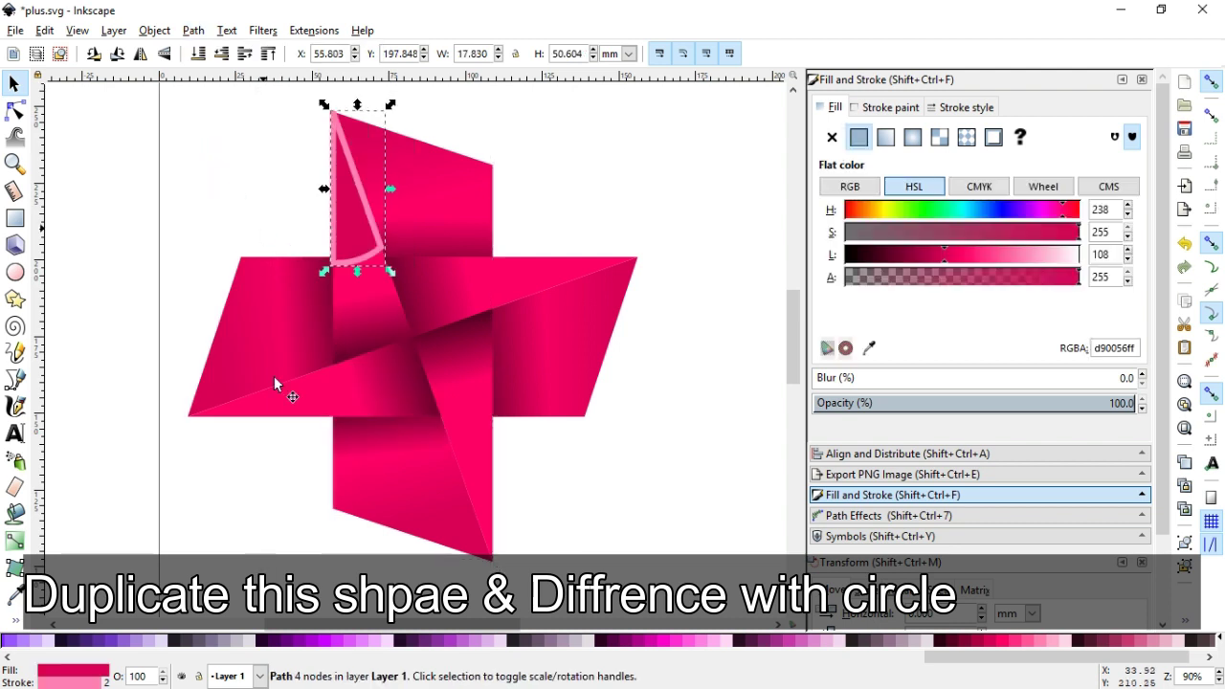
Give the new piece no stroke and a white linear gradient angled across the arm tip.
drag(277, 677, 96, 658)
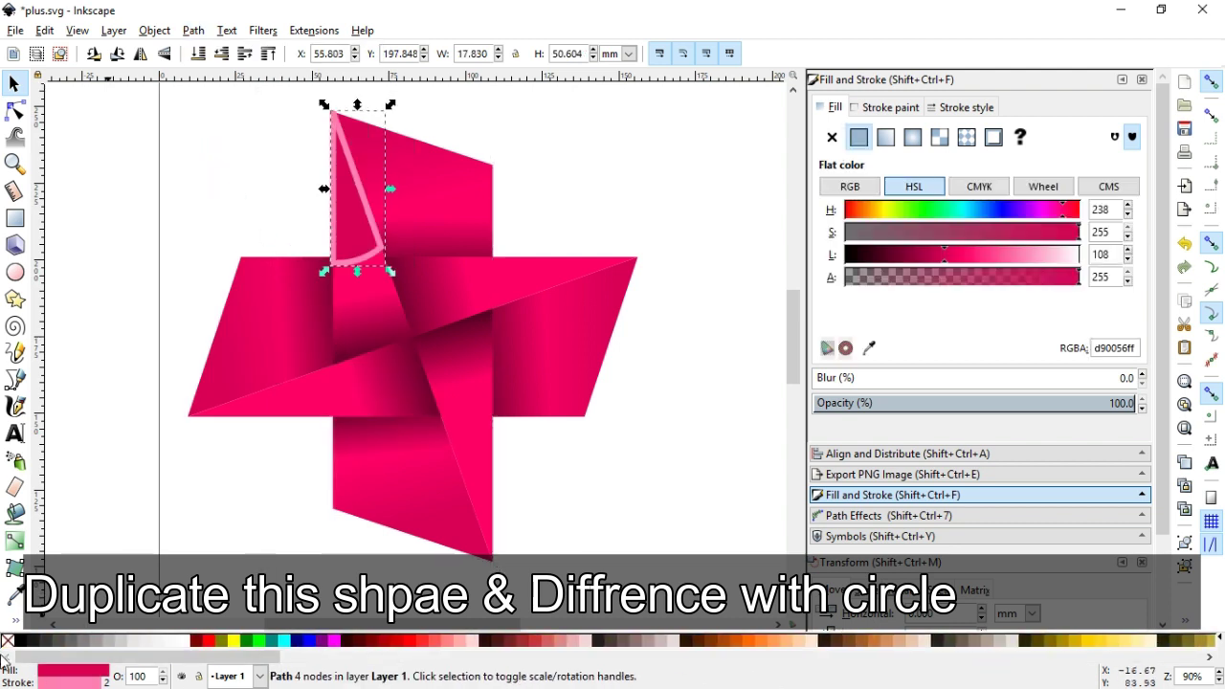
shift+click(7, 640)
click(182, 642)
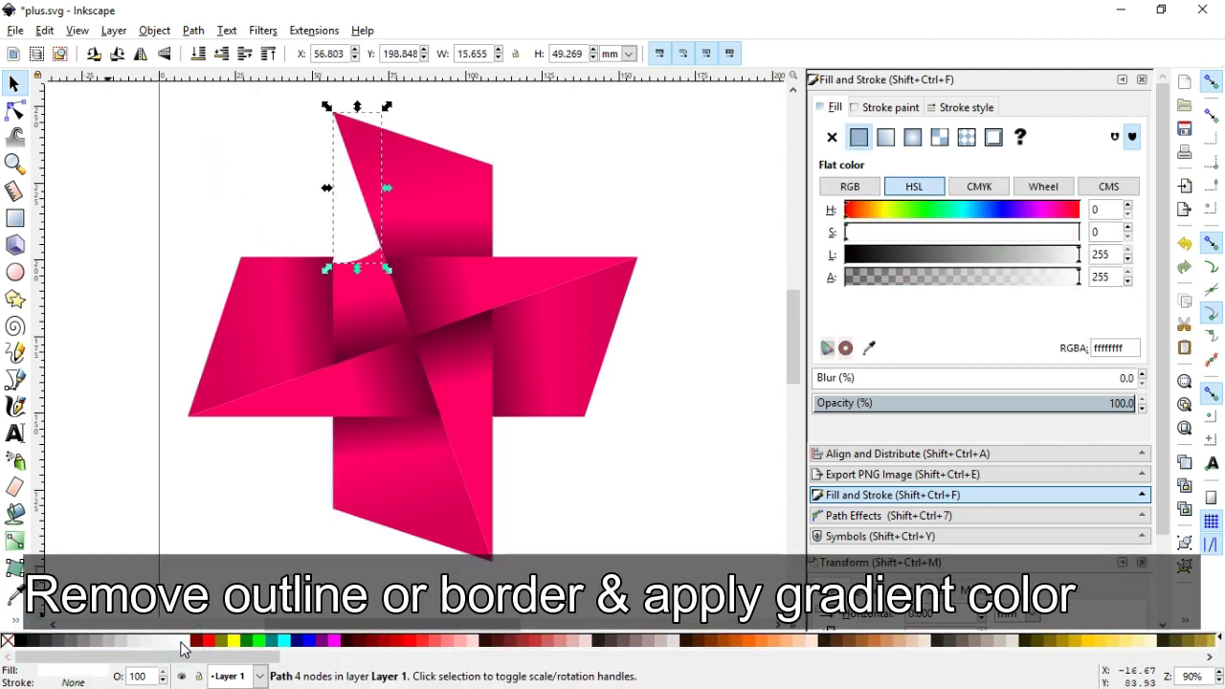
click(885, 137)
key(g)
drag(332, 189, 280, 132)
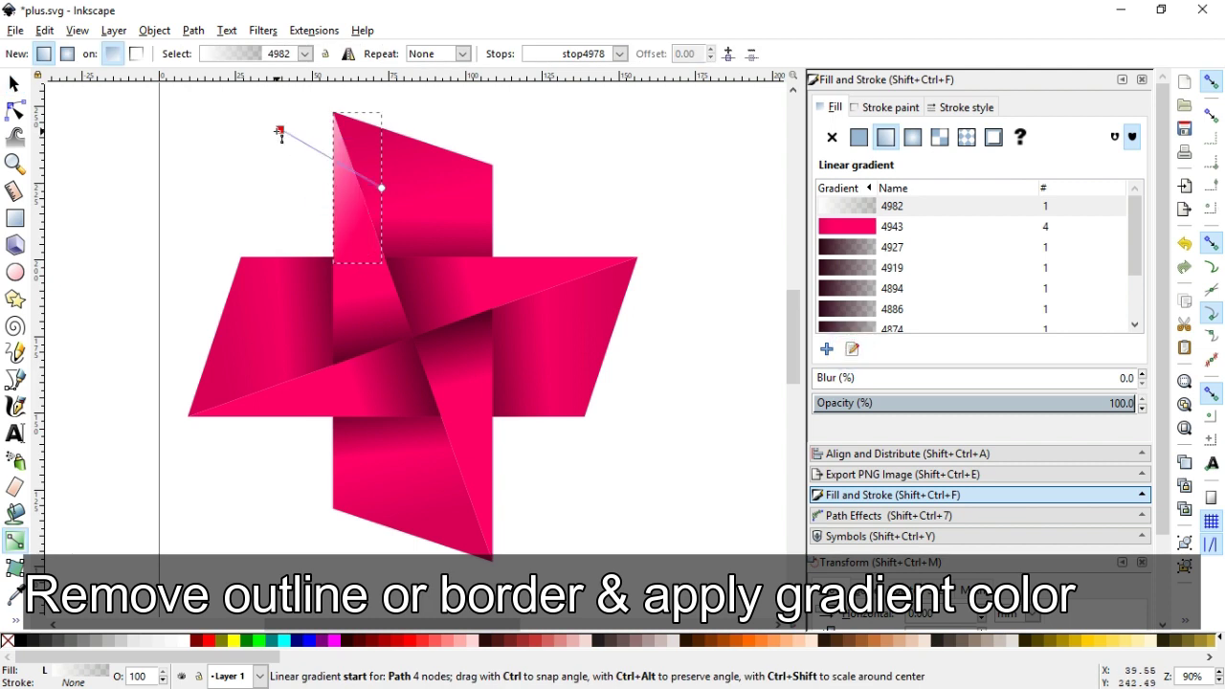
drag(381, 189, 374, 244)
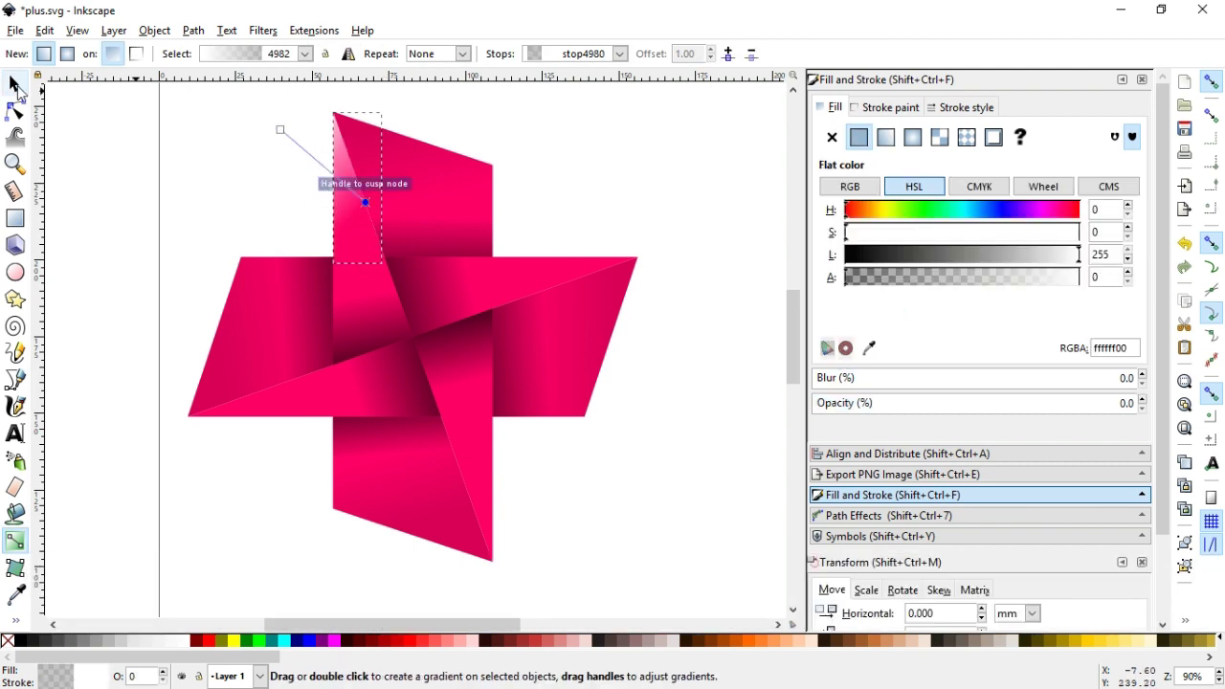
Deselect everything and save plus.svg.
key(s)
click(620, 155)
key(ctrl+s)
key(ctrl+s)
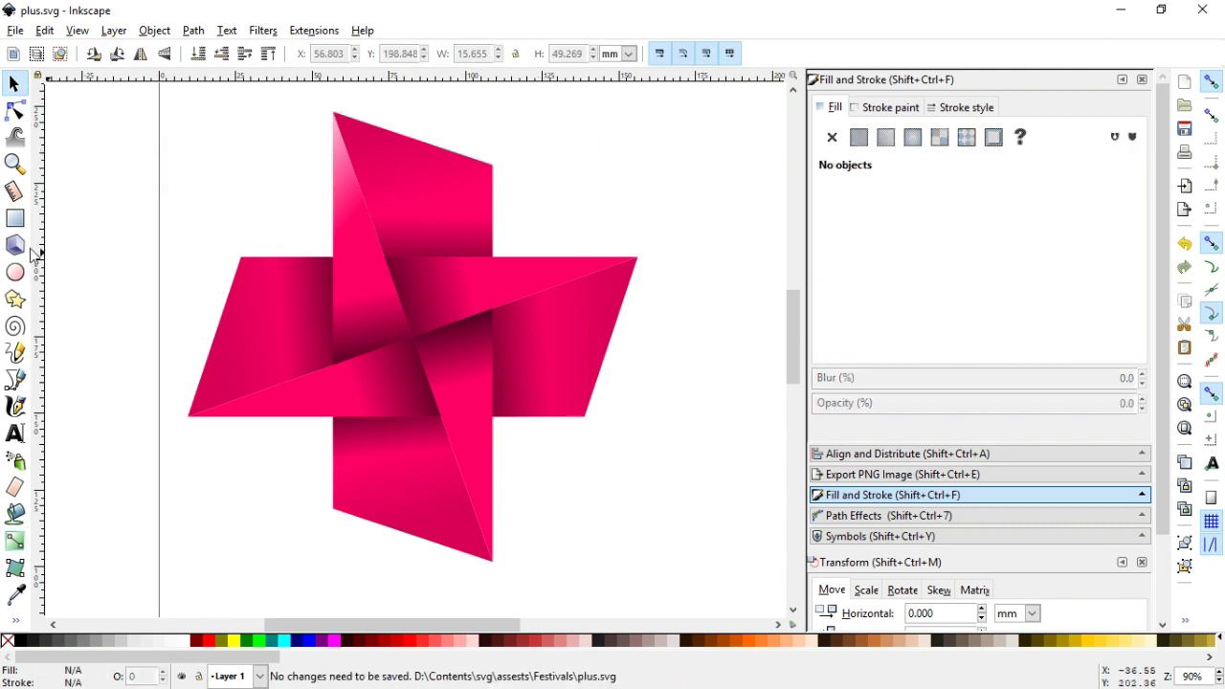
Draw a taller ellipse over the left arm tip and fill it dark red.
click(15, 273)
drag(105, 211, 307, 388)
key(s)
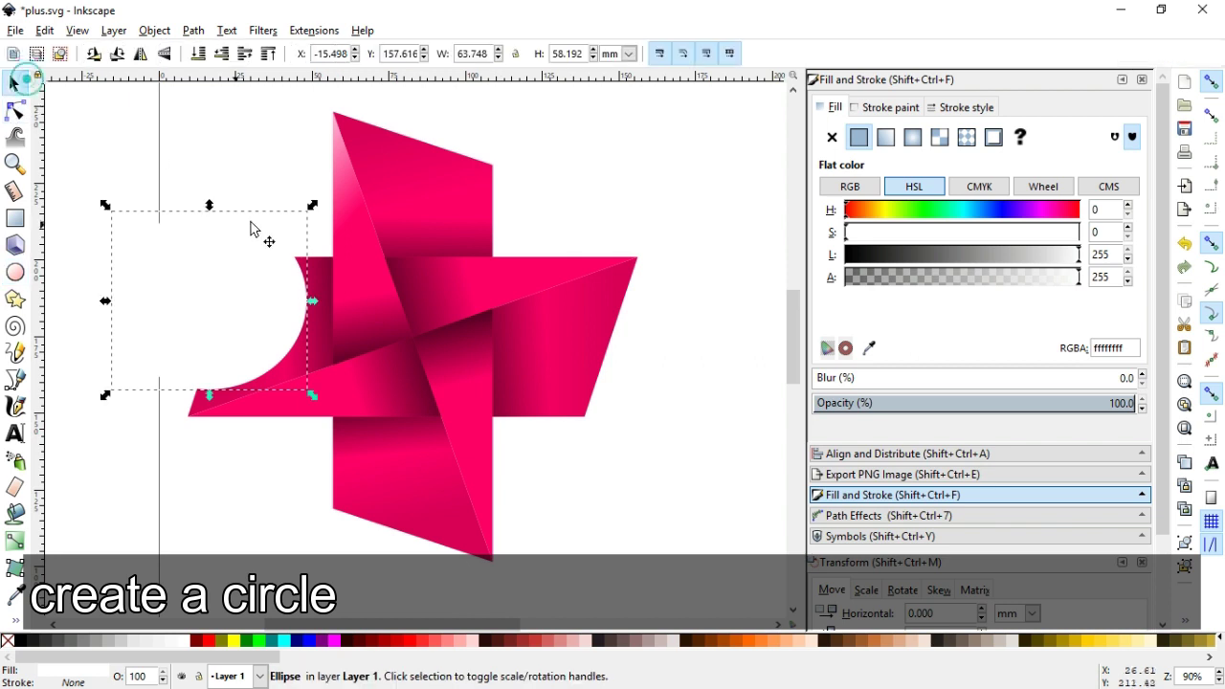
drag(210, 204, 222, 158)
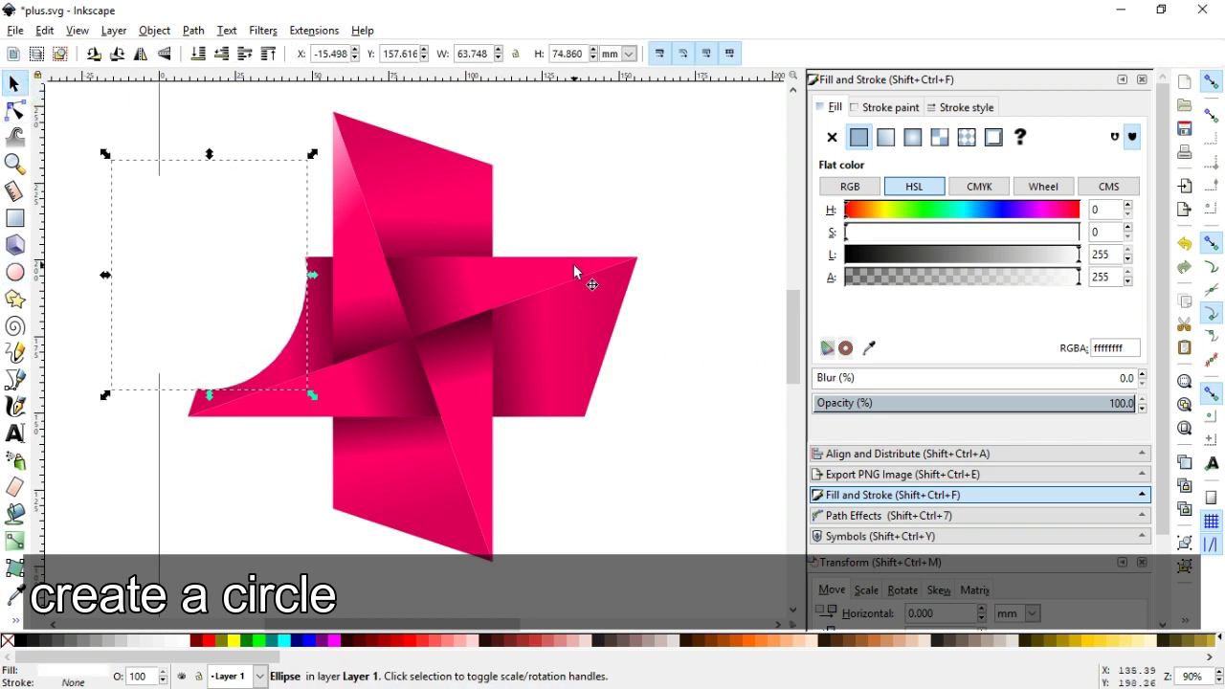
click(357, 644)
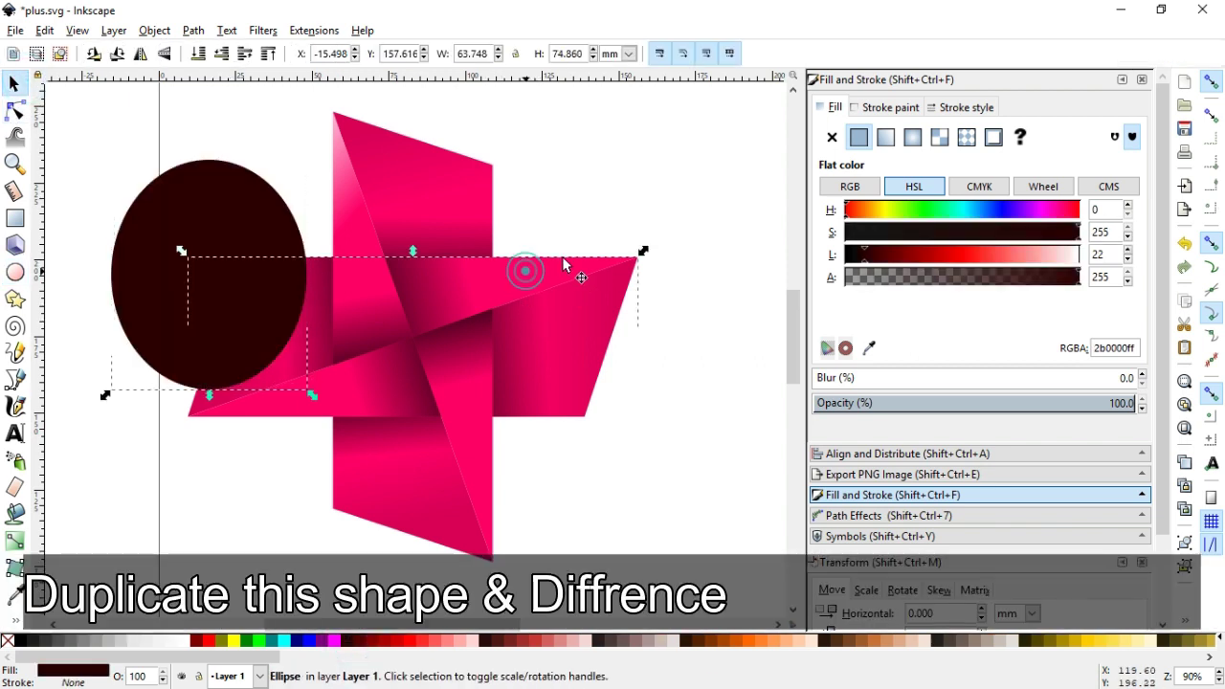
Intersect a duplicate of the horizontal pink shape with the ellipse.
click(536, 272)
key(ctrl+d)
shift+click(200, 226)
click(194, 30)
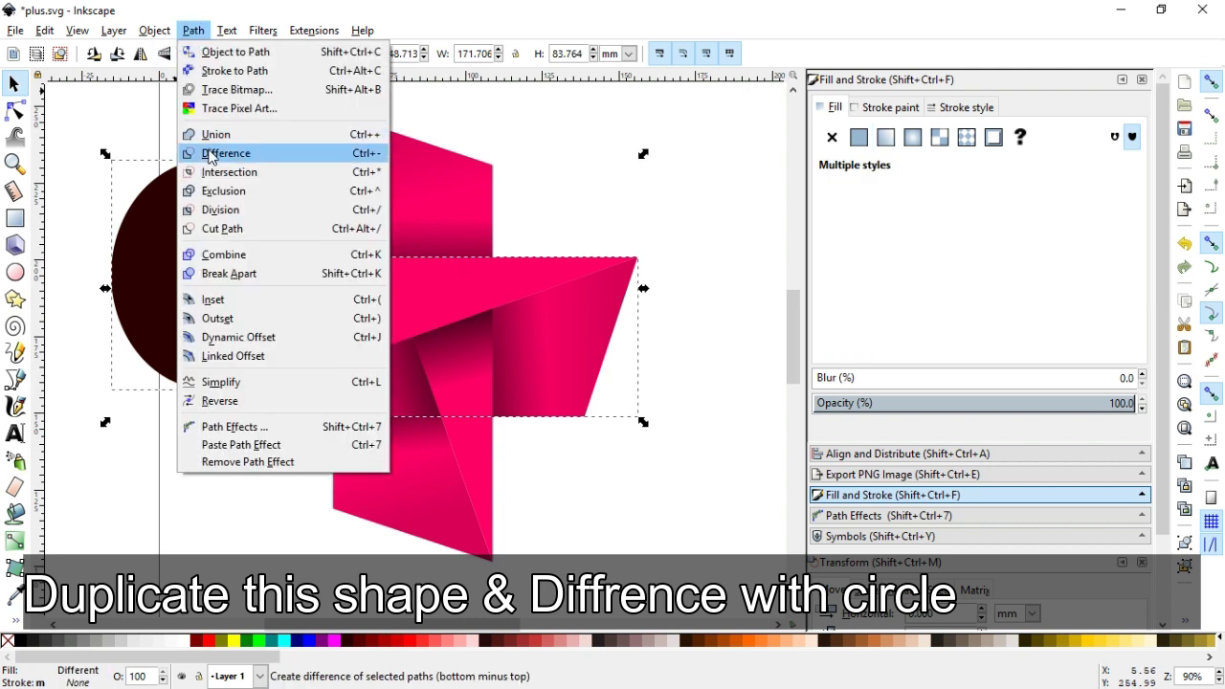
click(213, 170)
Fill the piece with a white-to-transparent linear gradient angled diagonally across the tip.
click(186, 640)
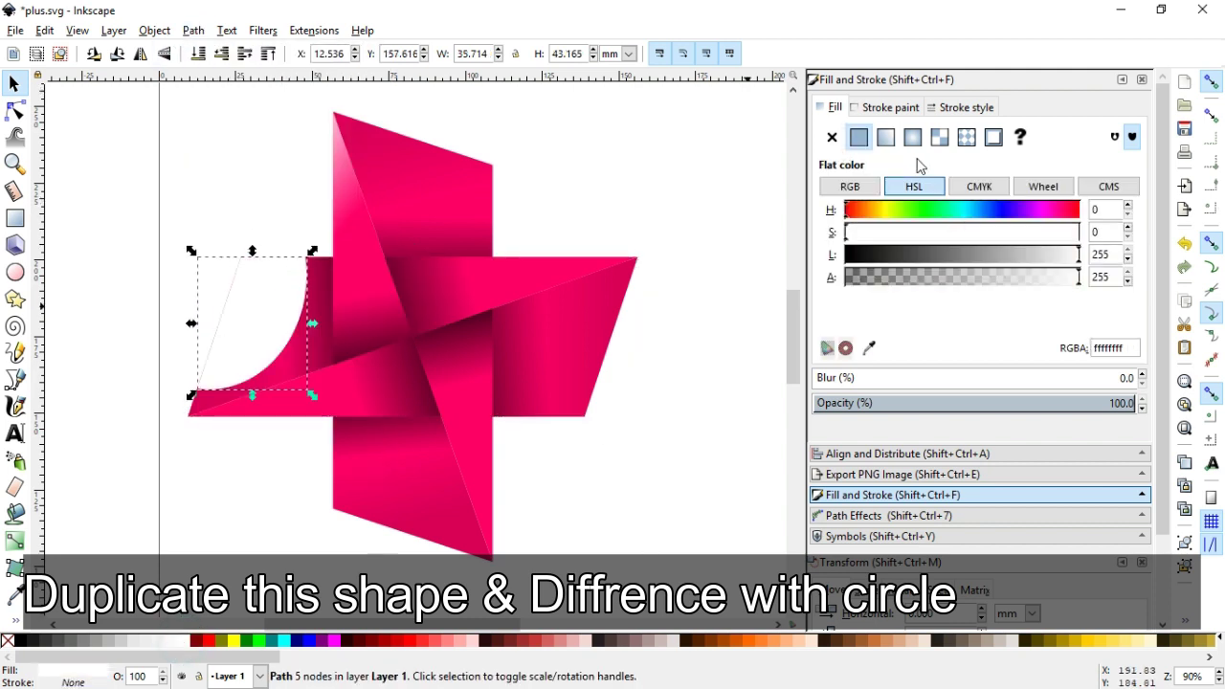
click(886, 137)
click(852, 348)
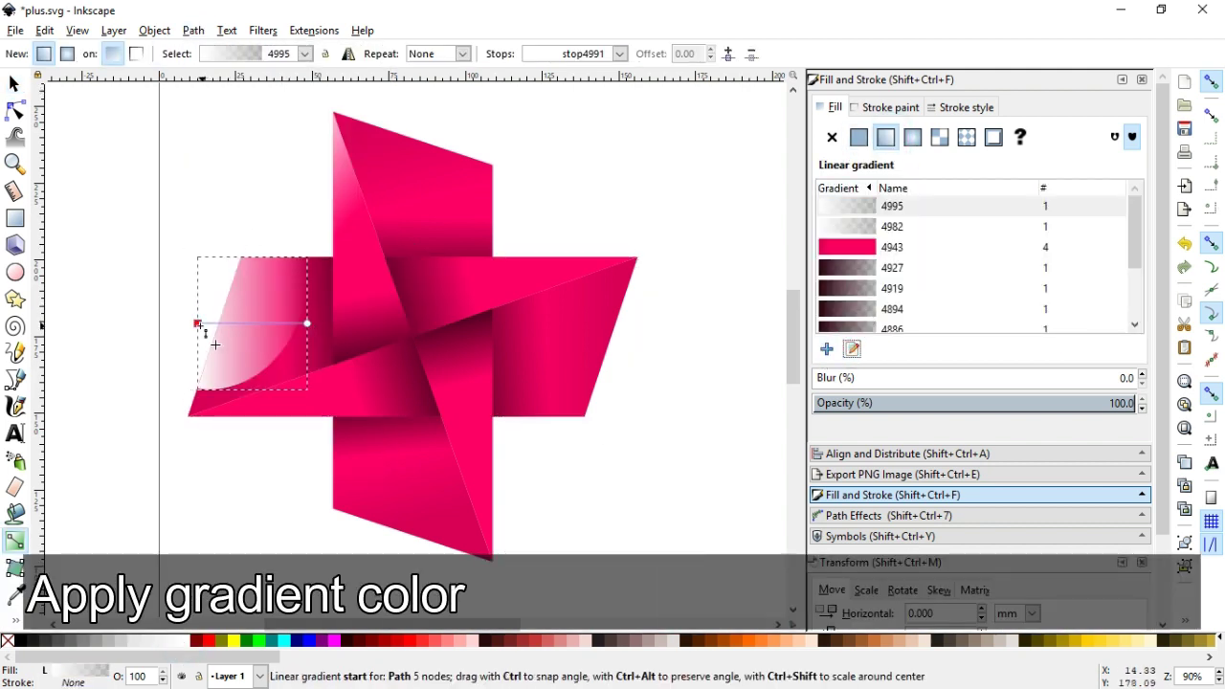
mouse_move(197, 323)
mouse_down()
mouse_move(228, 225)
mouse_move(242, 256)
mouse_up()
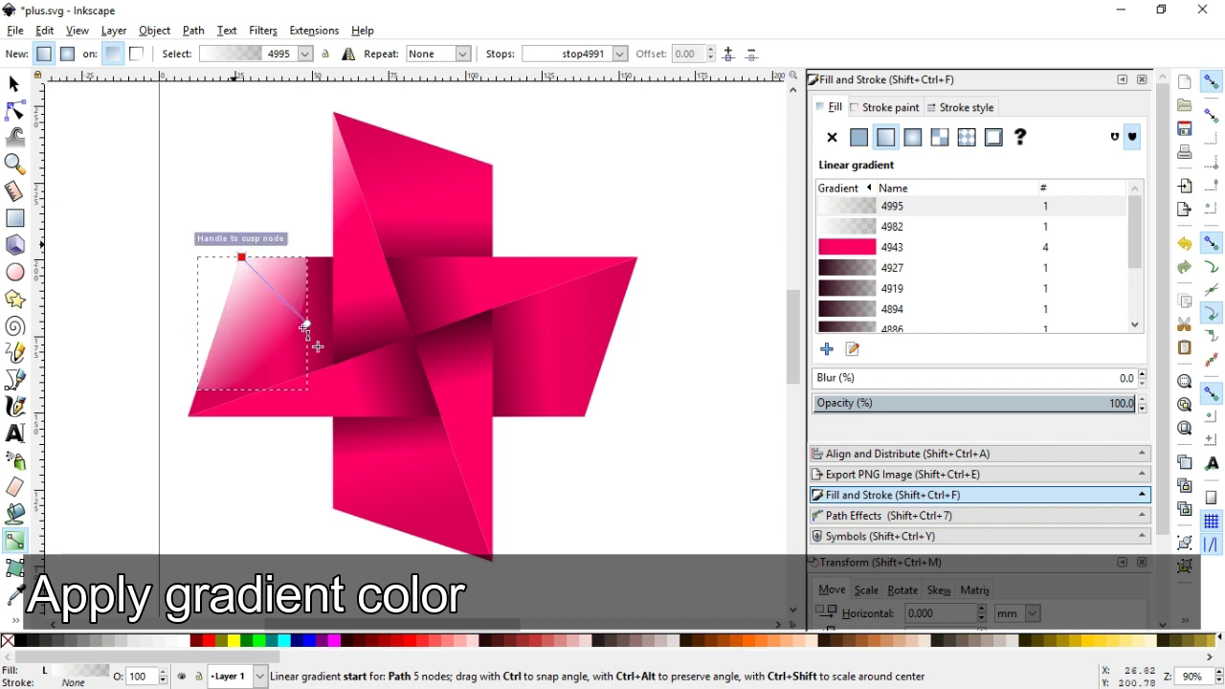
drag(306, 322, 300, 378)
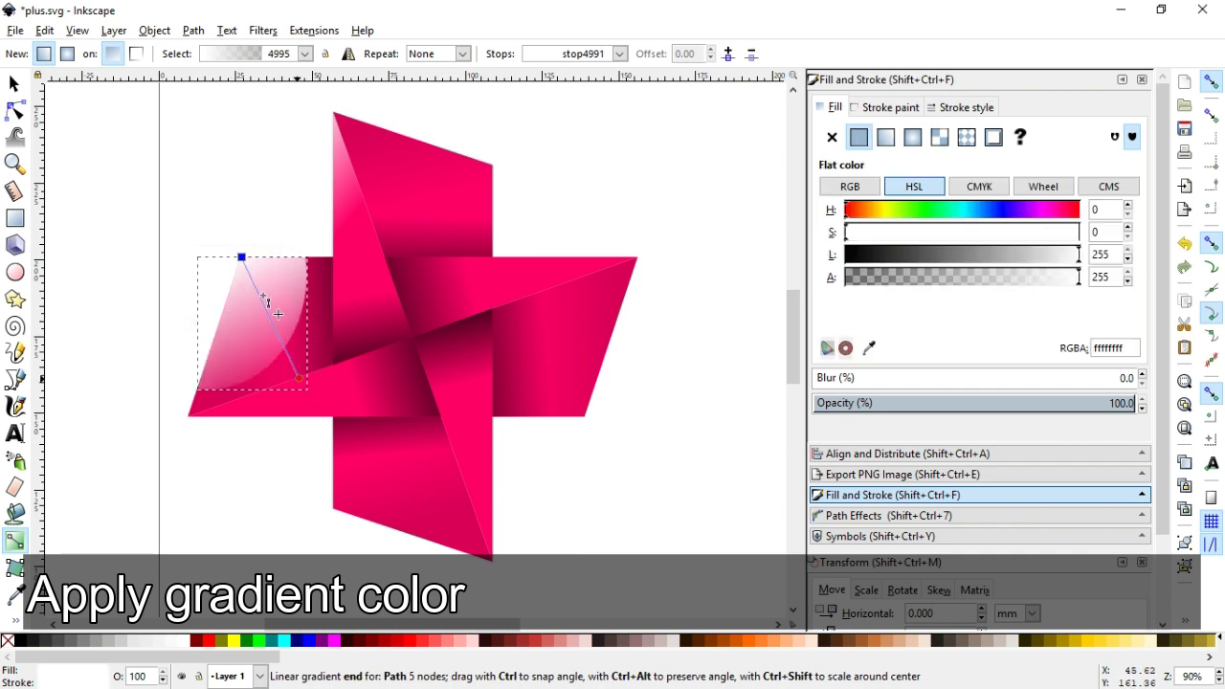
drag(241, 256, 225, 216)
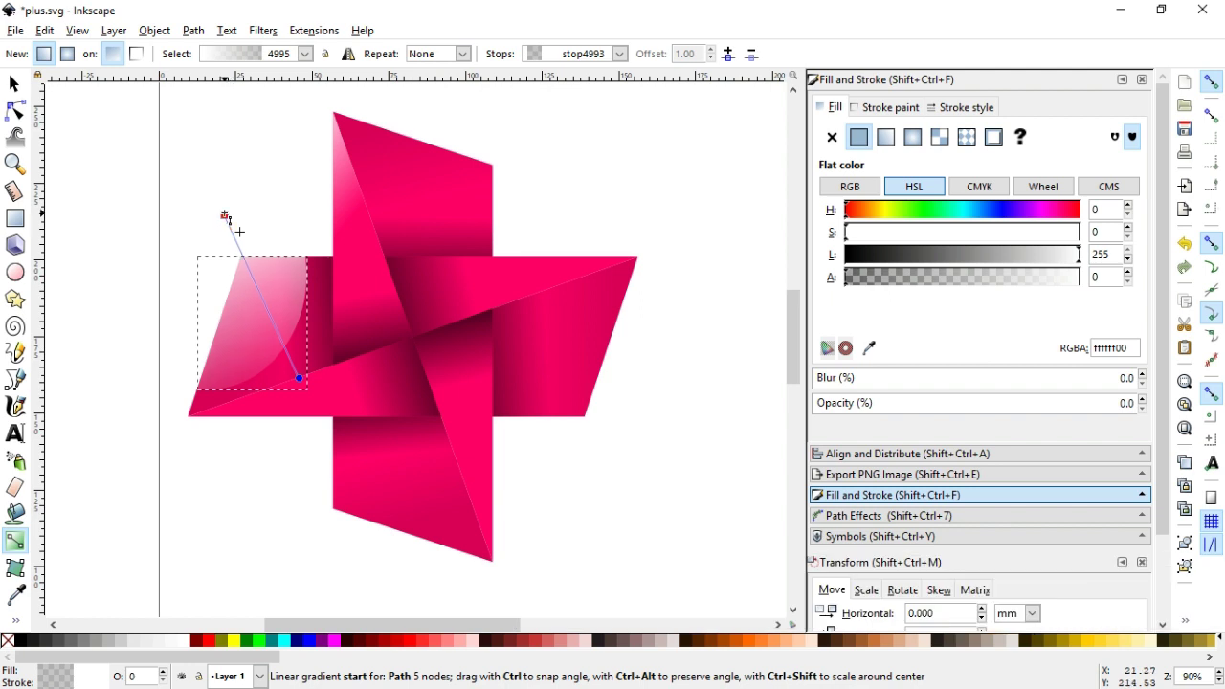
key(Tab)
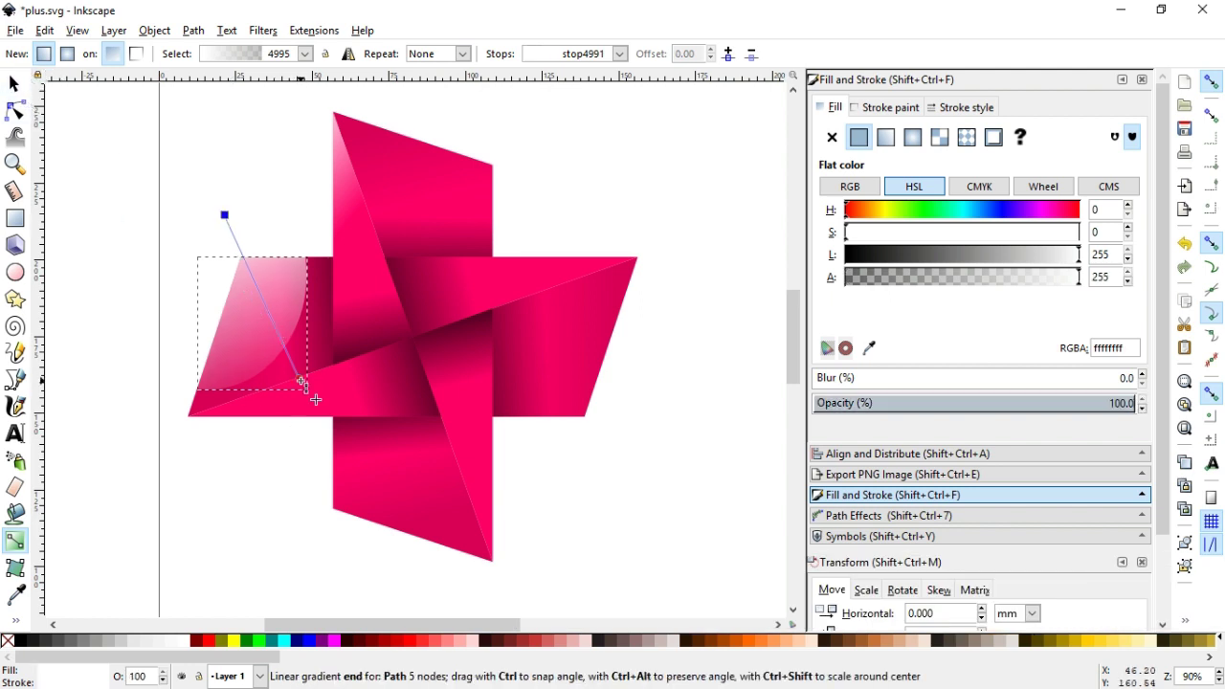
drag(299, 378, 304, 393)
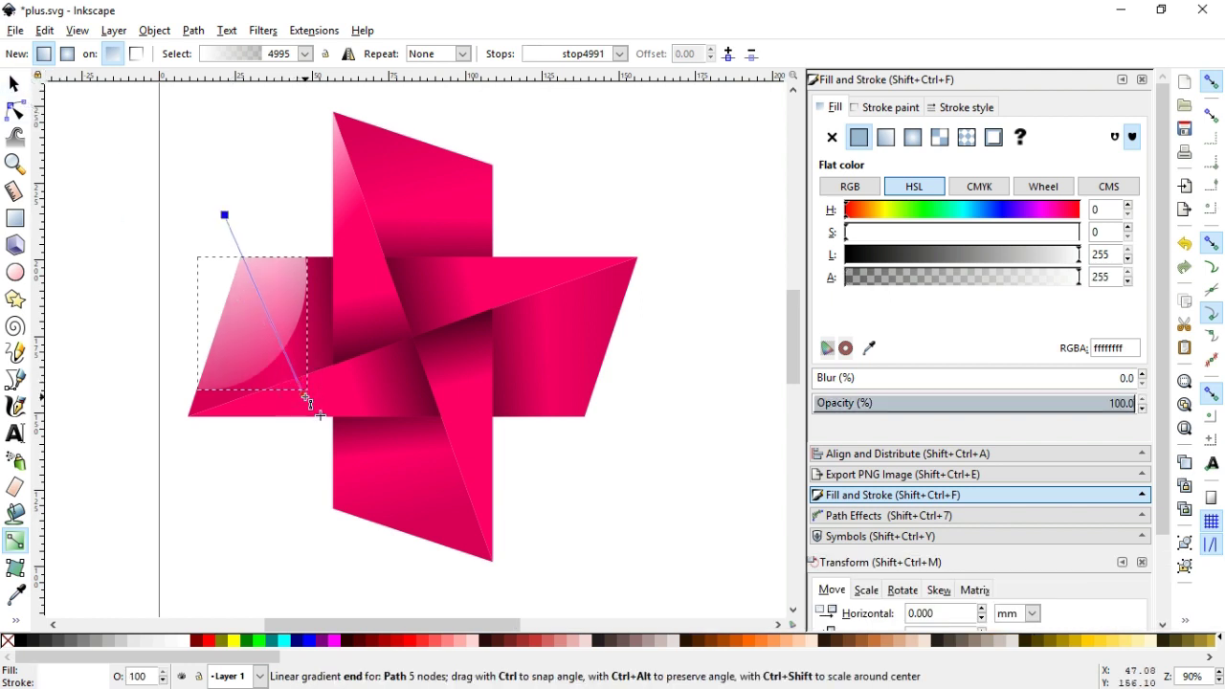
Deselect everything and save plus.svg.
key(s)
click(186, 163)
key(ctrl+s)
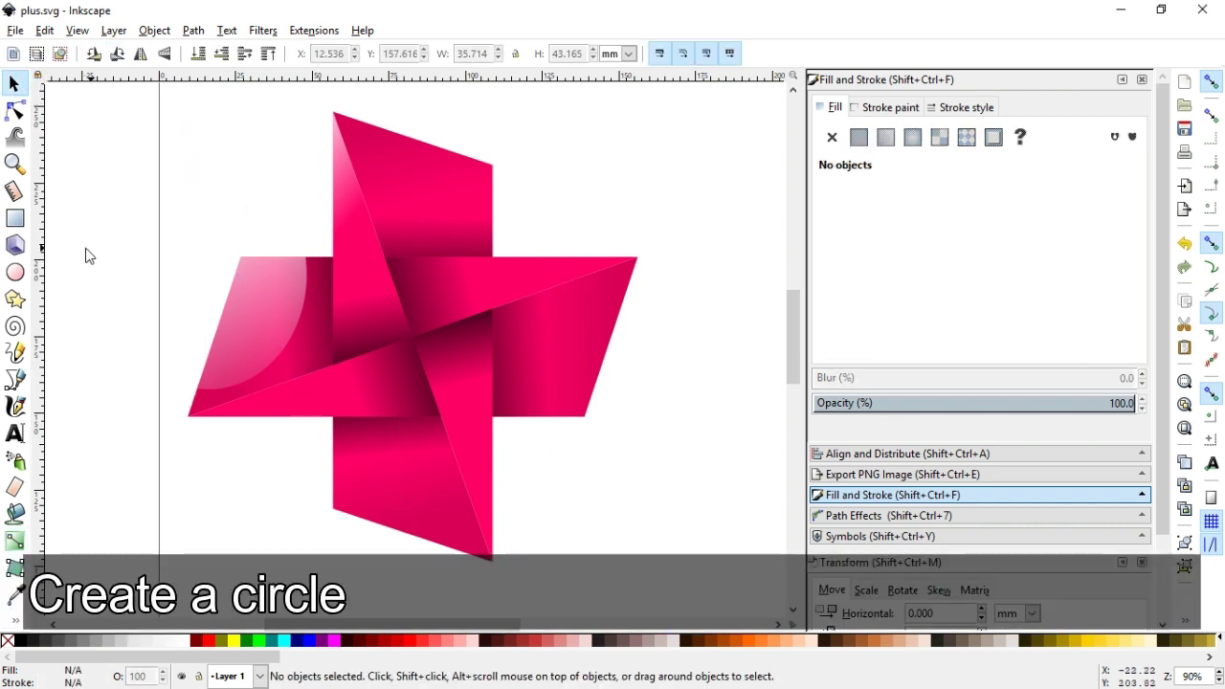
Draw an ellipse over the right arm and intersect it with a duplicate of the right wing.
click(14, 273)
drag(461, 149, 677, 339)
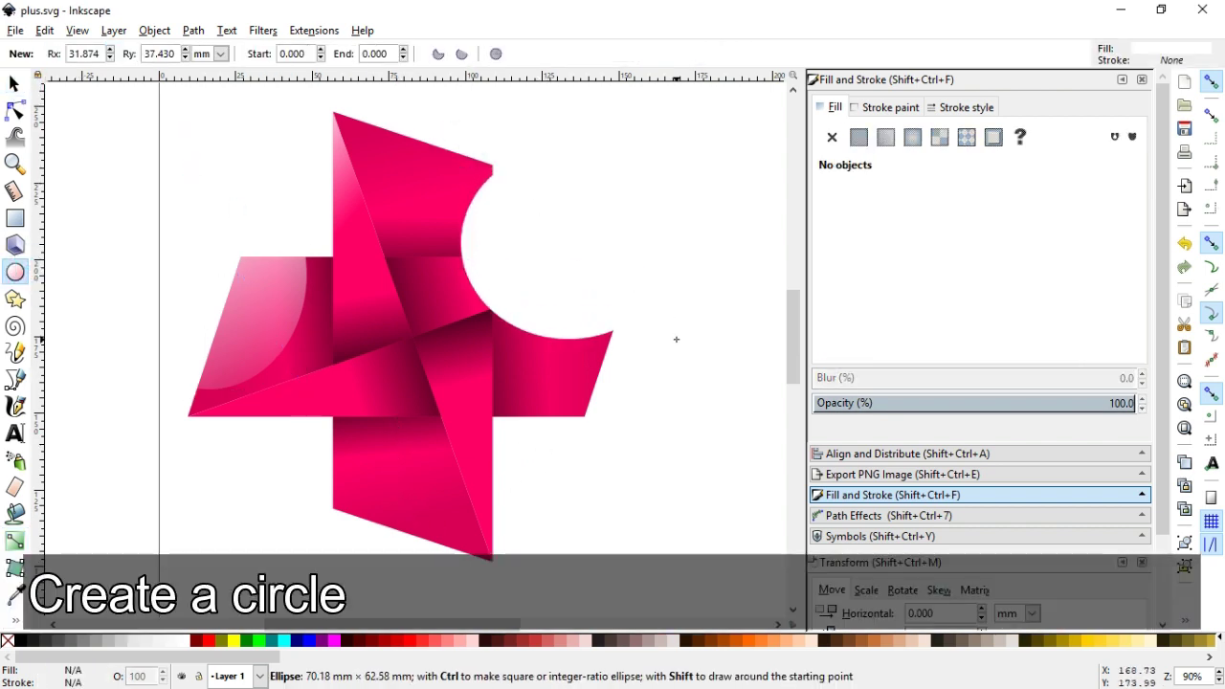
click(14, 84)
click(479, 320)
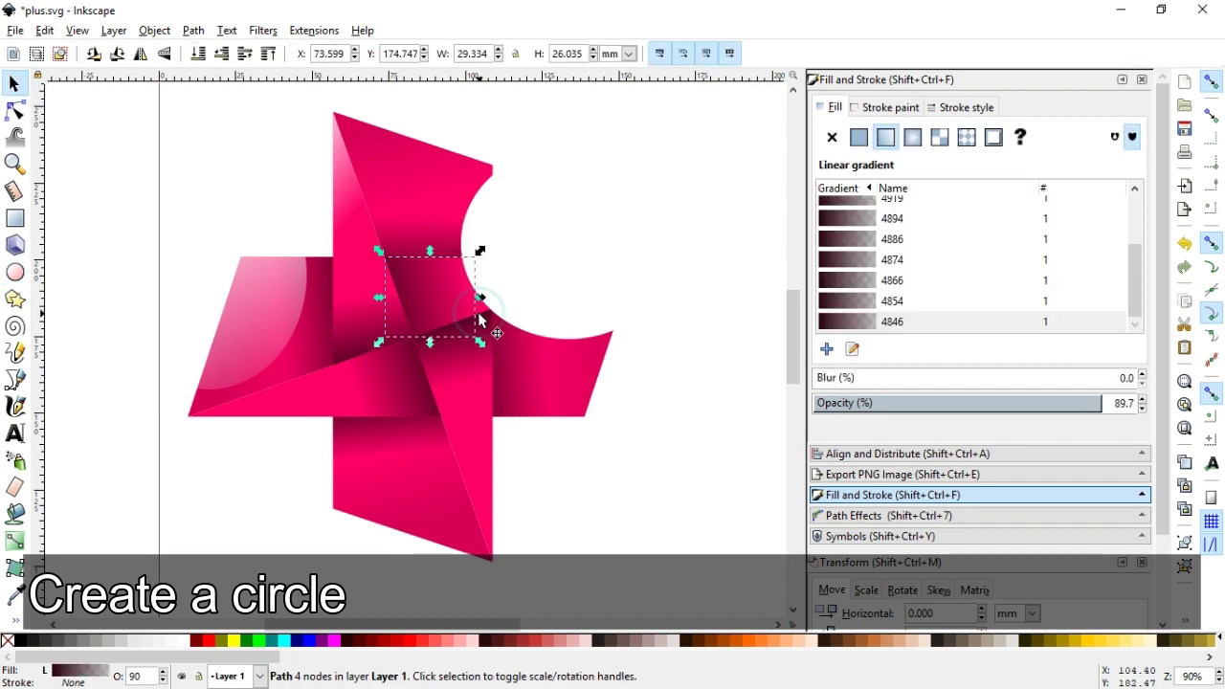
click(191, 412)
key(ctrl+d)
shift+click(527, 246)
click(193, 30)
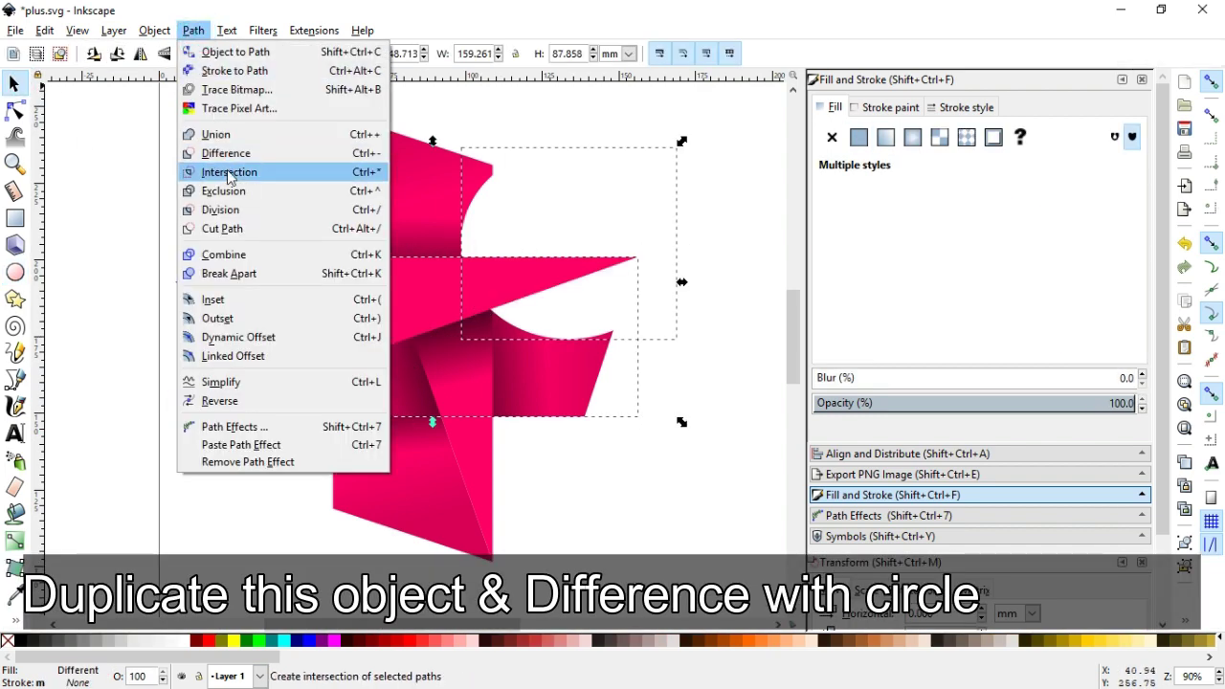
click(229, 172)
Give the piece a linear gradient fading transparent past the right arm tip.
click(885, 137)
key(g)
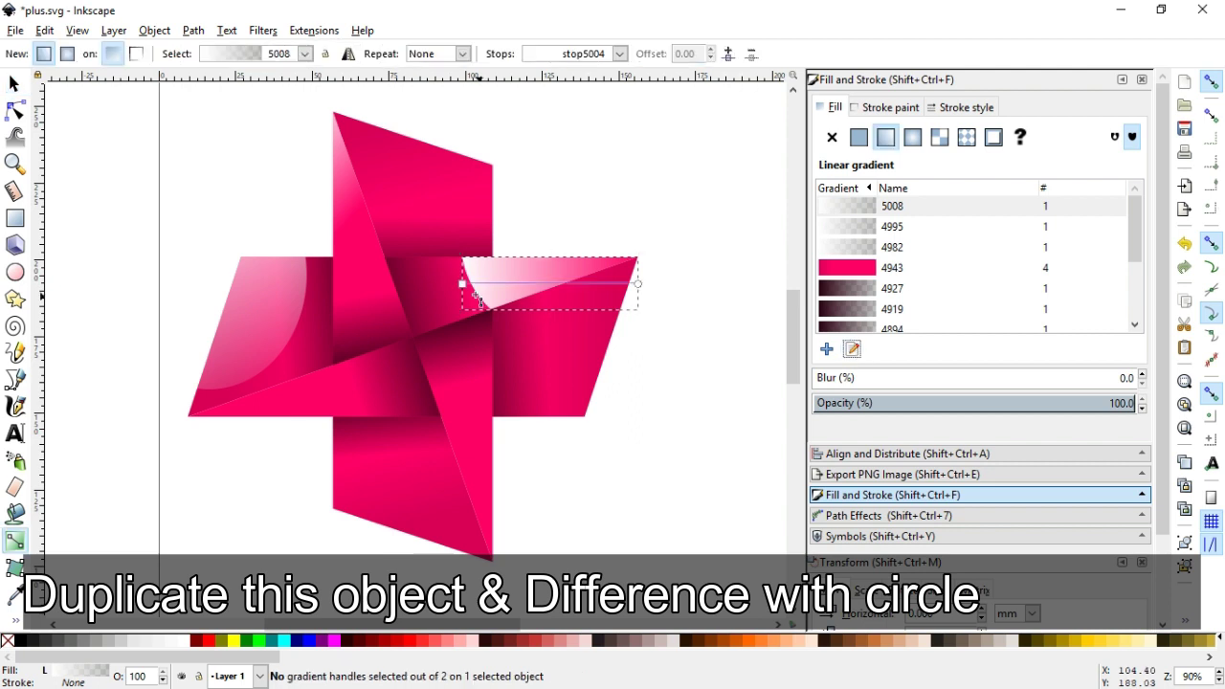
drag(464, 284, 393, 284)
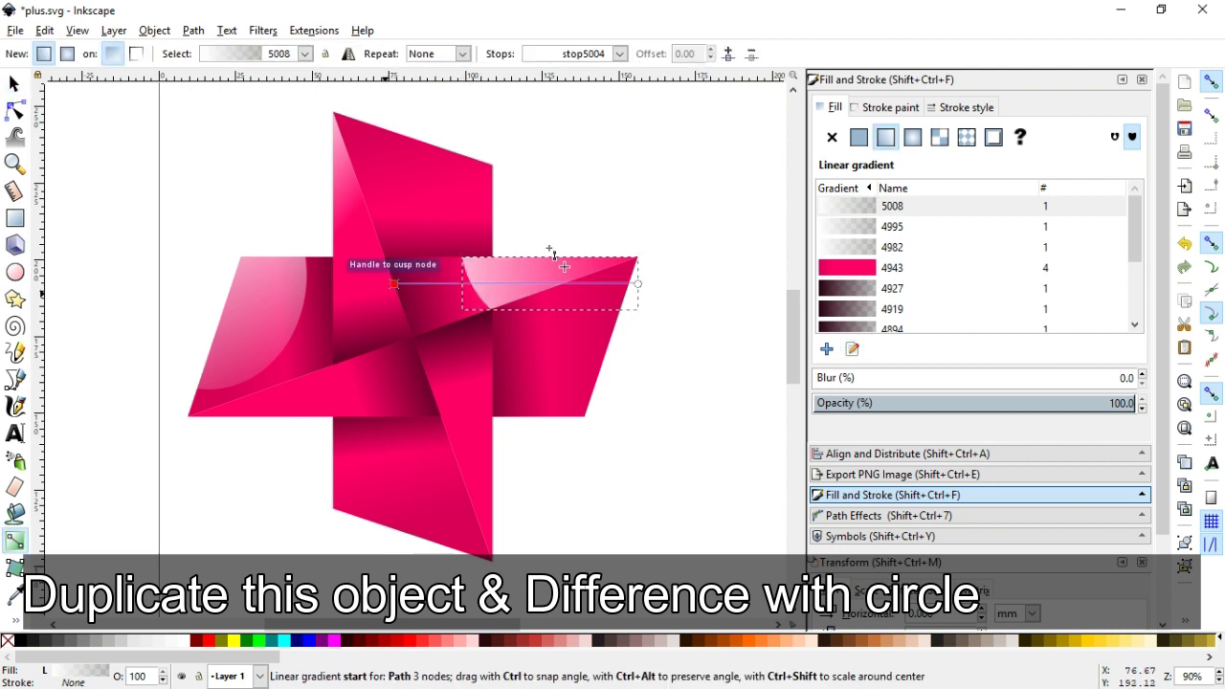
drag(552, 253, 553, 245)
drag(637, 283, 424, 295)
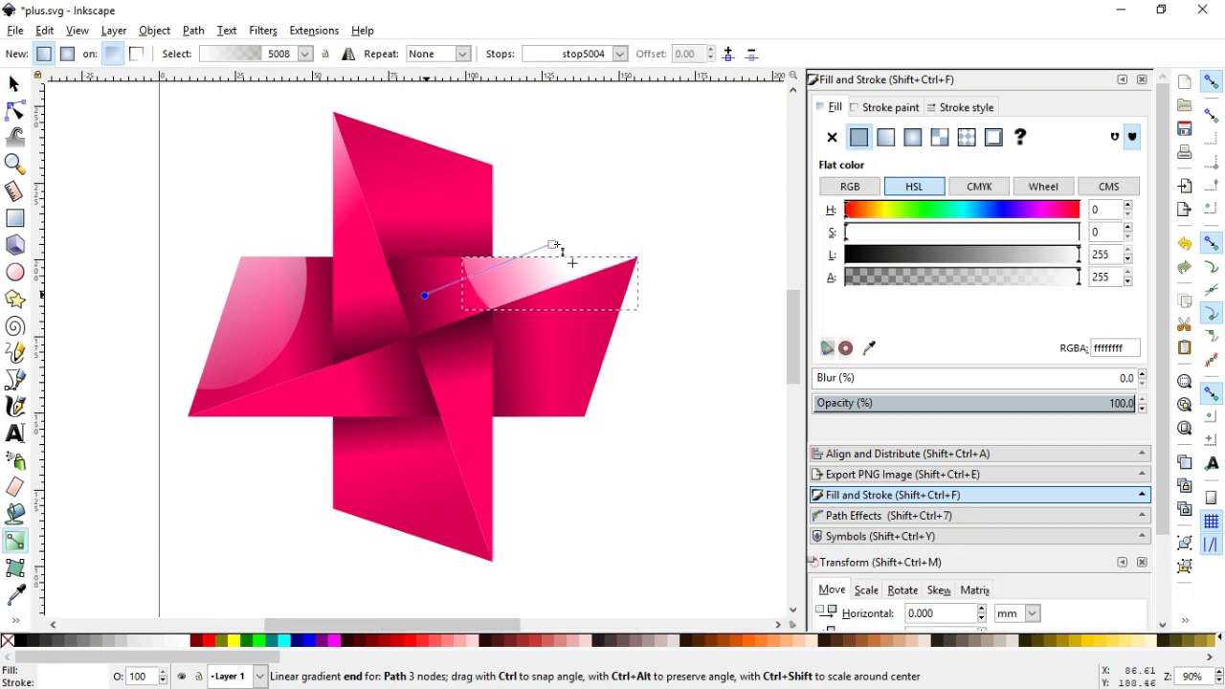
drag(554, 246, 716, 224)
mouse_move(423, 294)
mouse_down()
mouse_move(485, 285)
mouse_move(428, 314)
mouse_move(412, 337)
mouse_up()
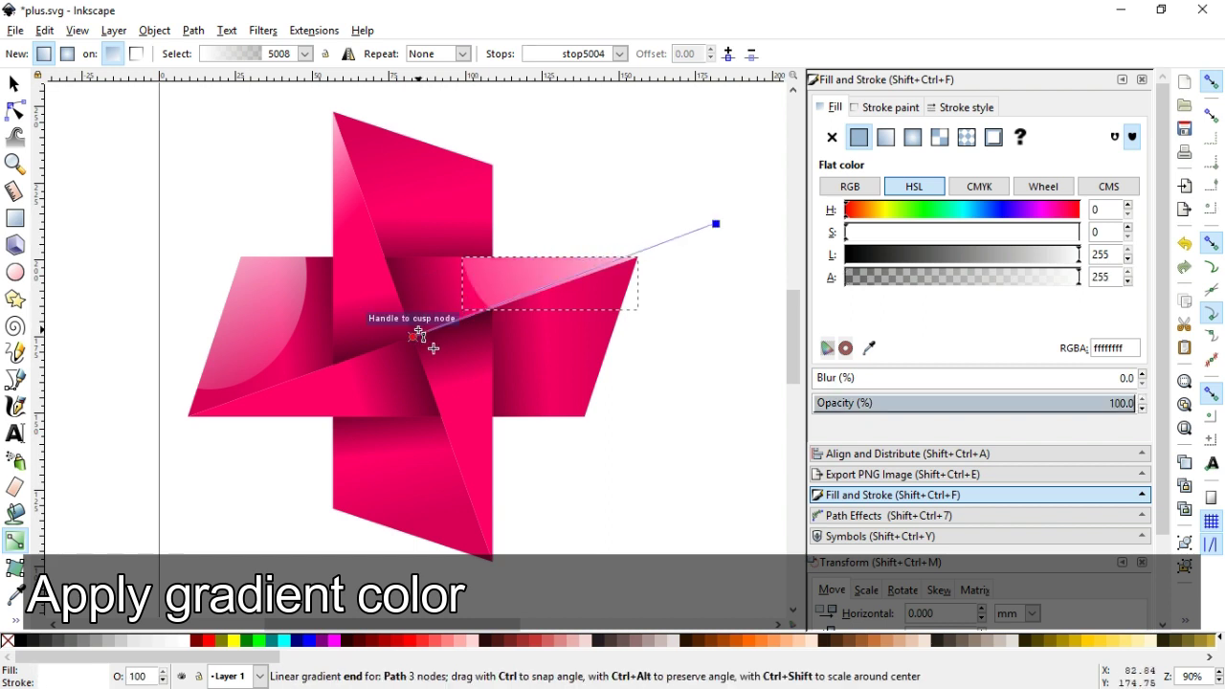
Pull the left highlight's gradient end up-left, then zoom out to view the whole plus.
click(123, 150)
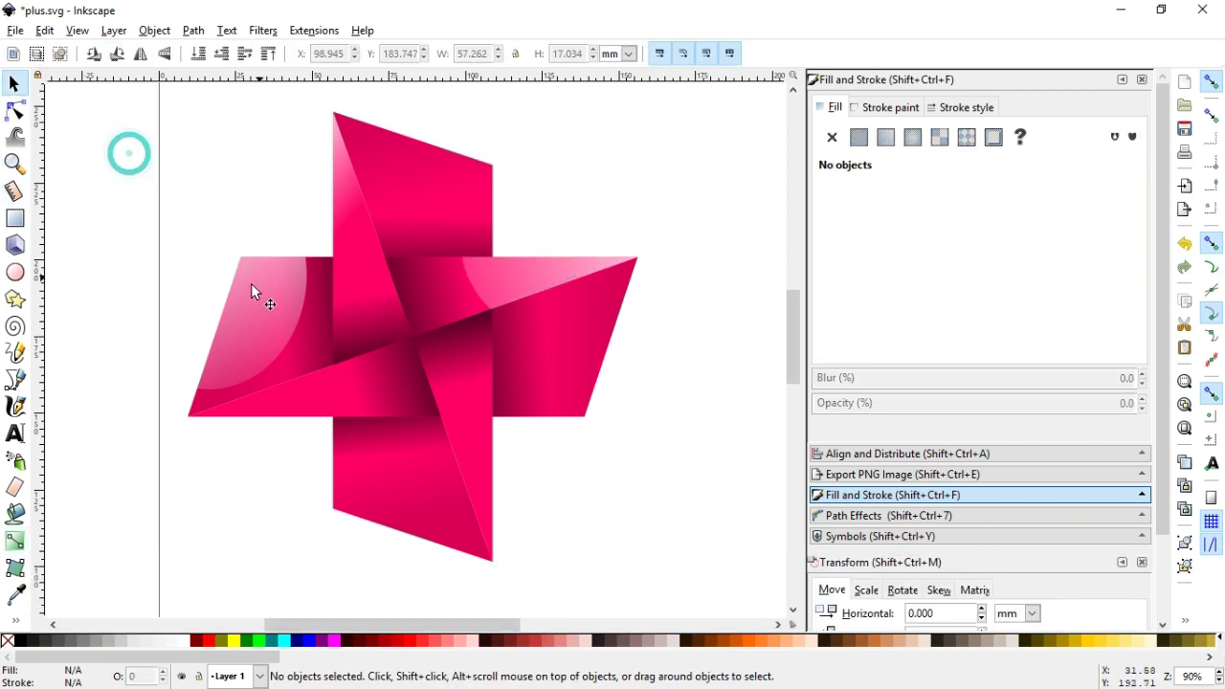
click(254, 287)
drag(298, 390, 285, 376)
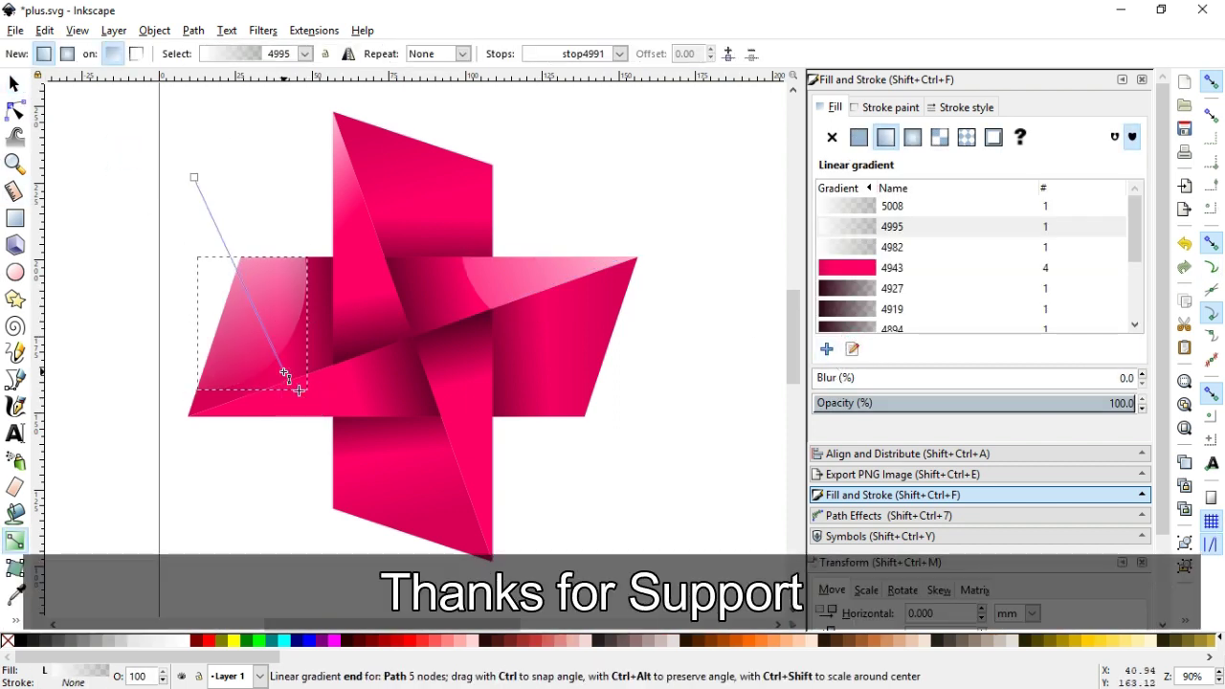
key(s)
click(207, 166)
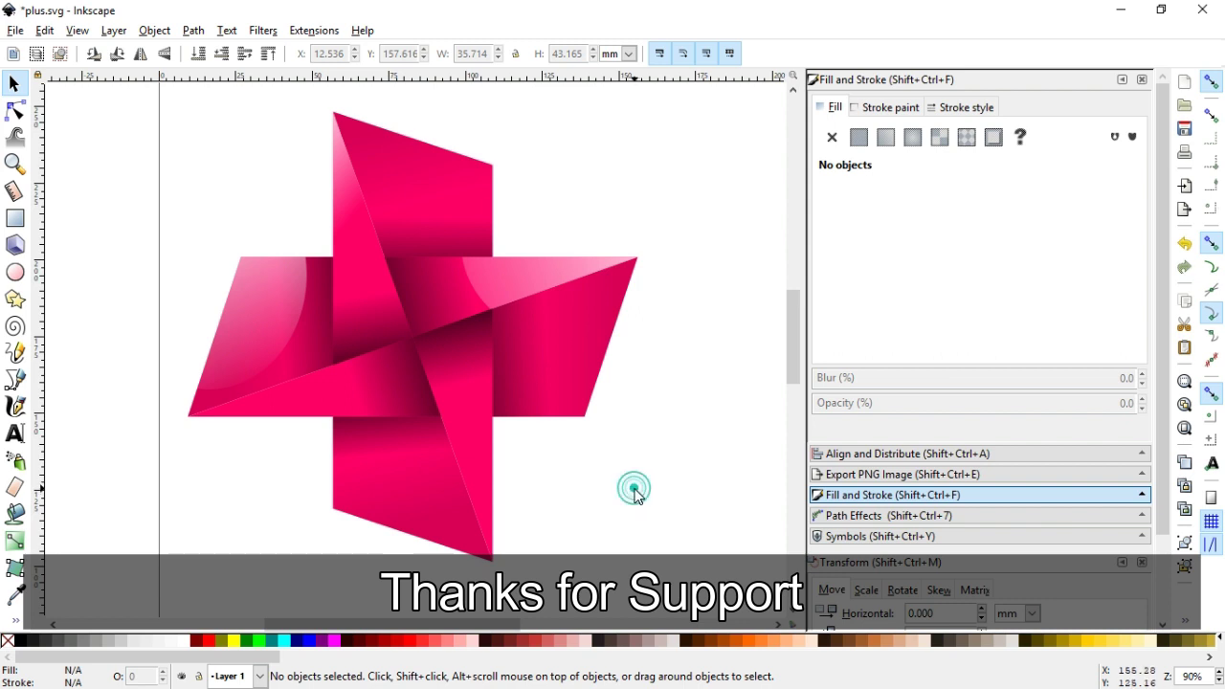
key(minus)
key(minus)
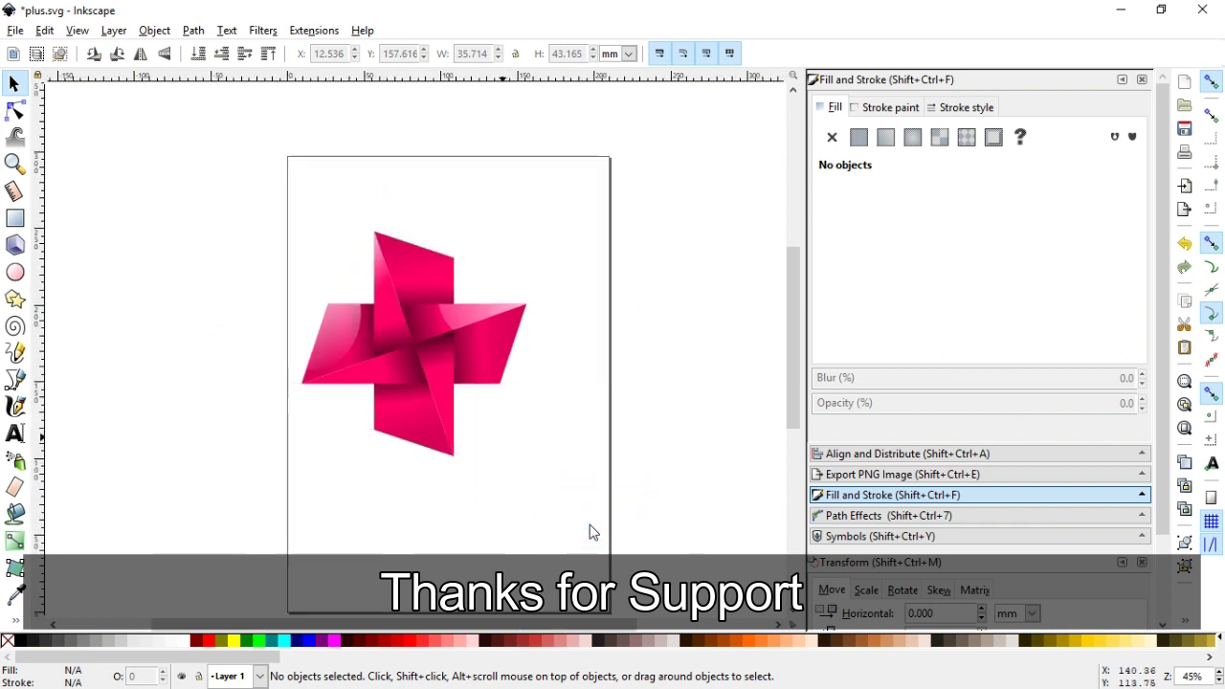